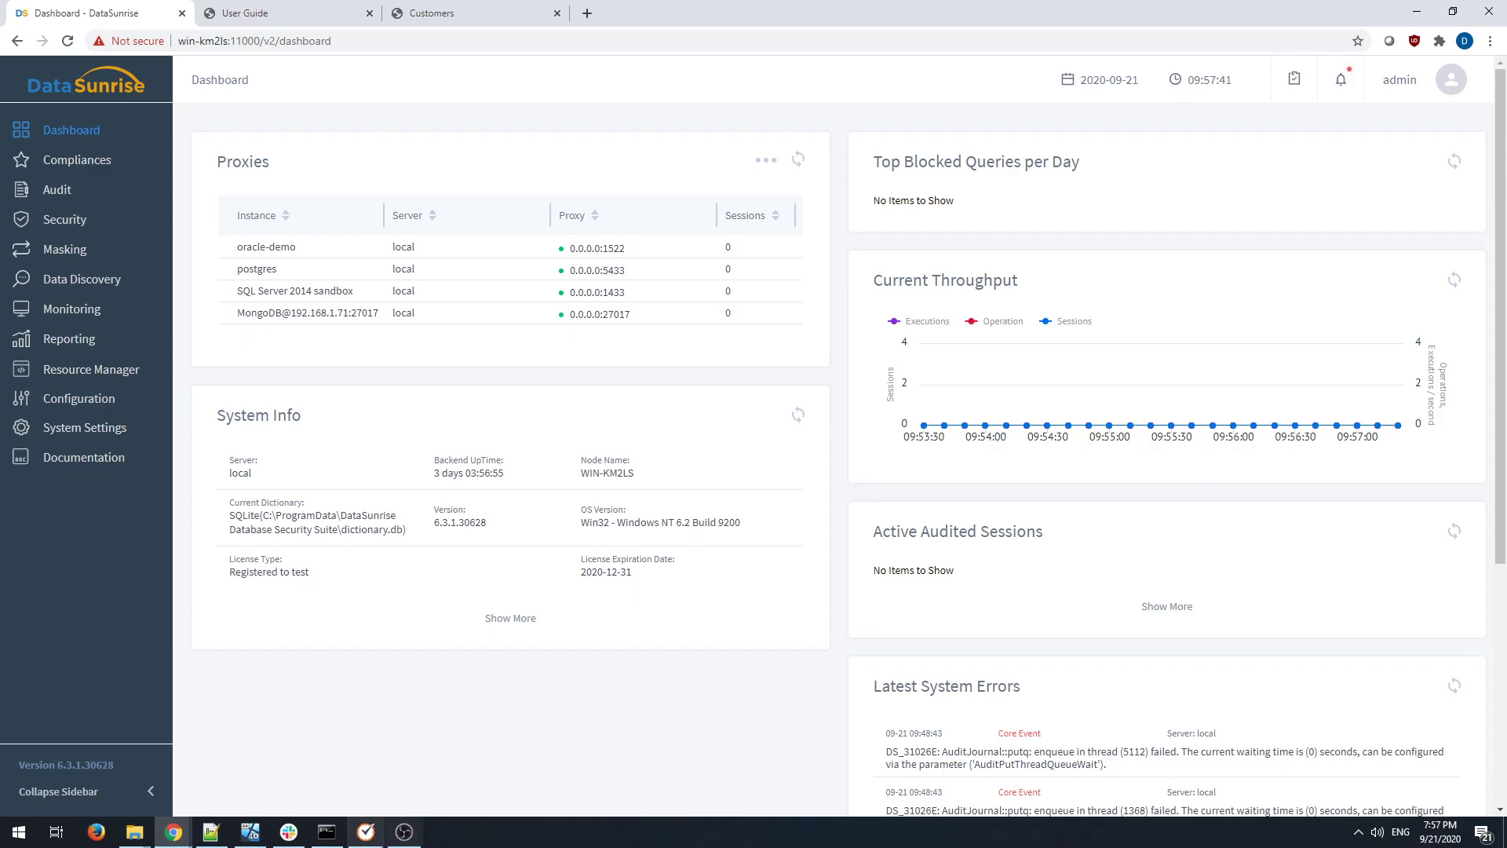
Open the audit transactional trails and browse the first page of captured events.
left_click(61, 194)
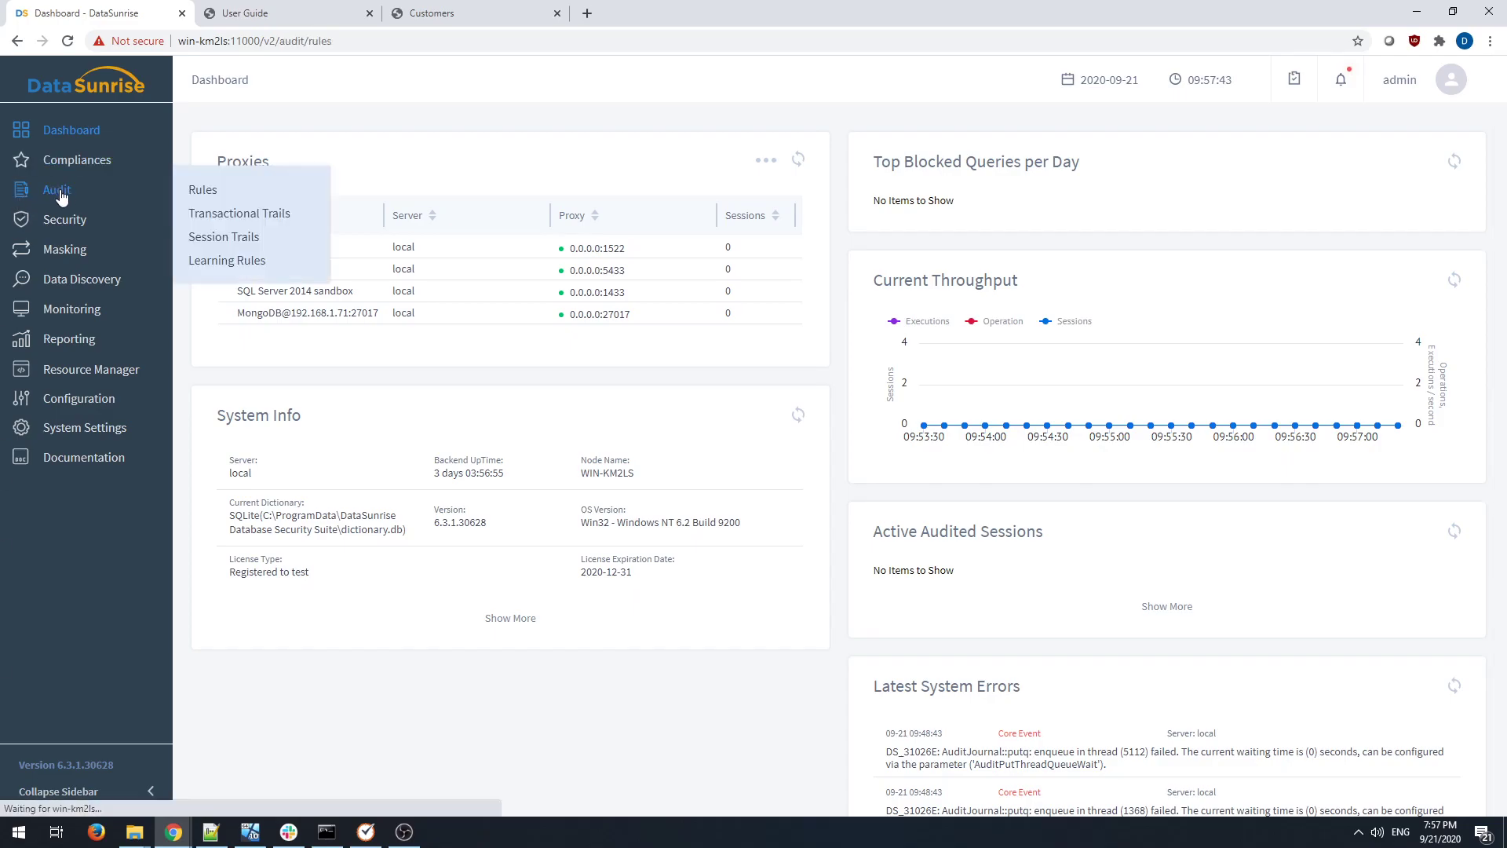
left_click(95, 237)
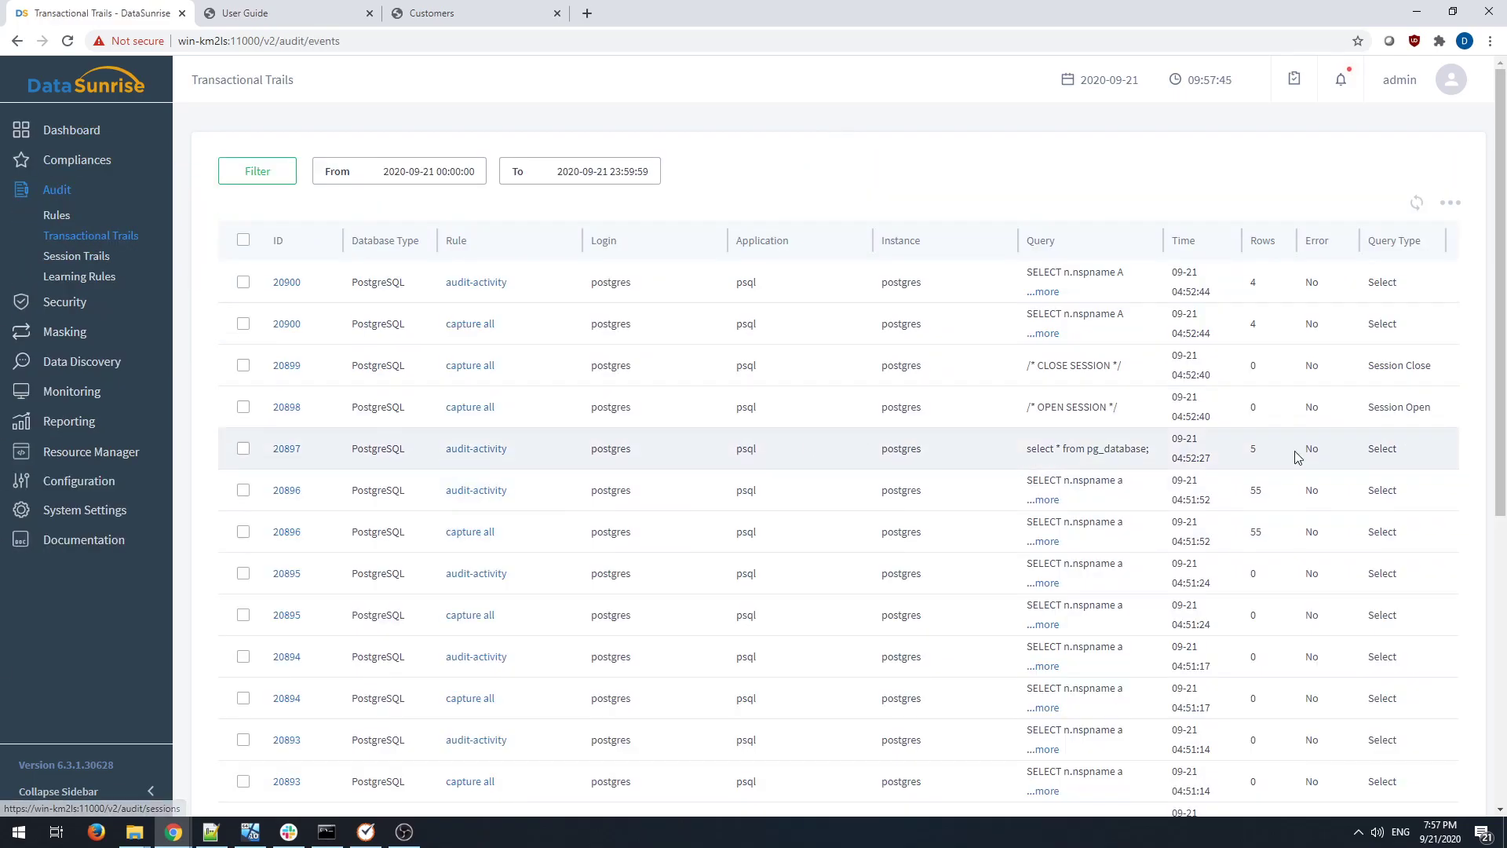
scroll(1312, 572, "down", 6)
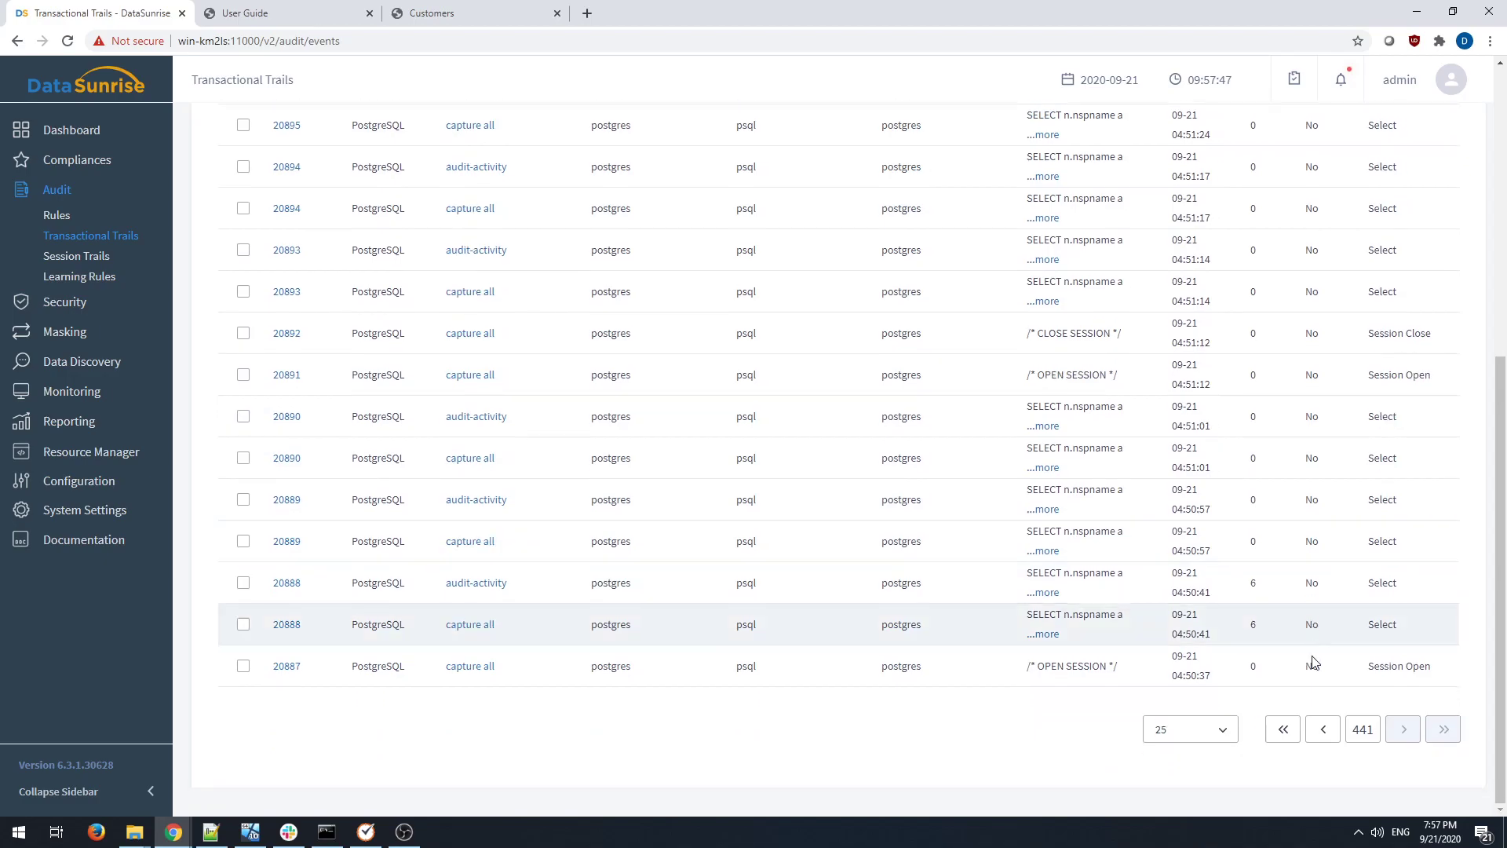
left_click(1282, 729)
scroll(608, 643, "up", 8)
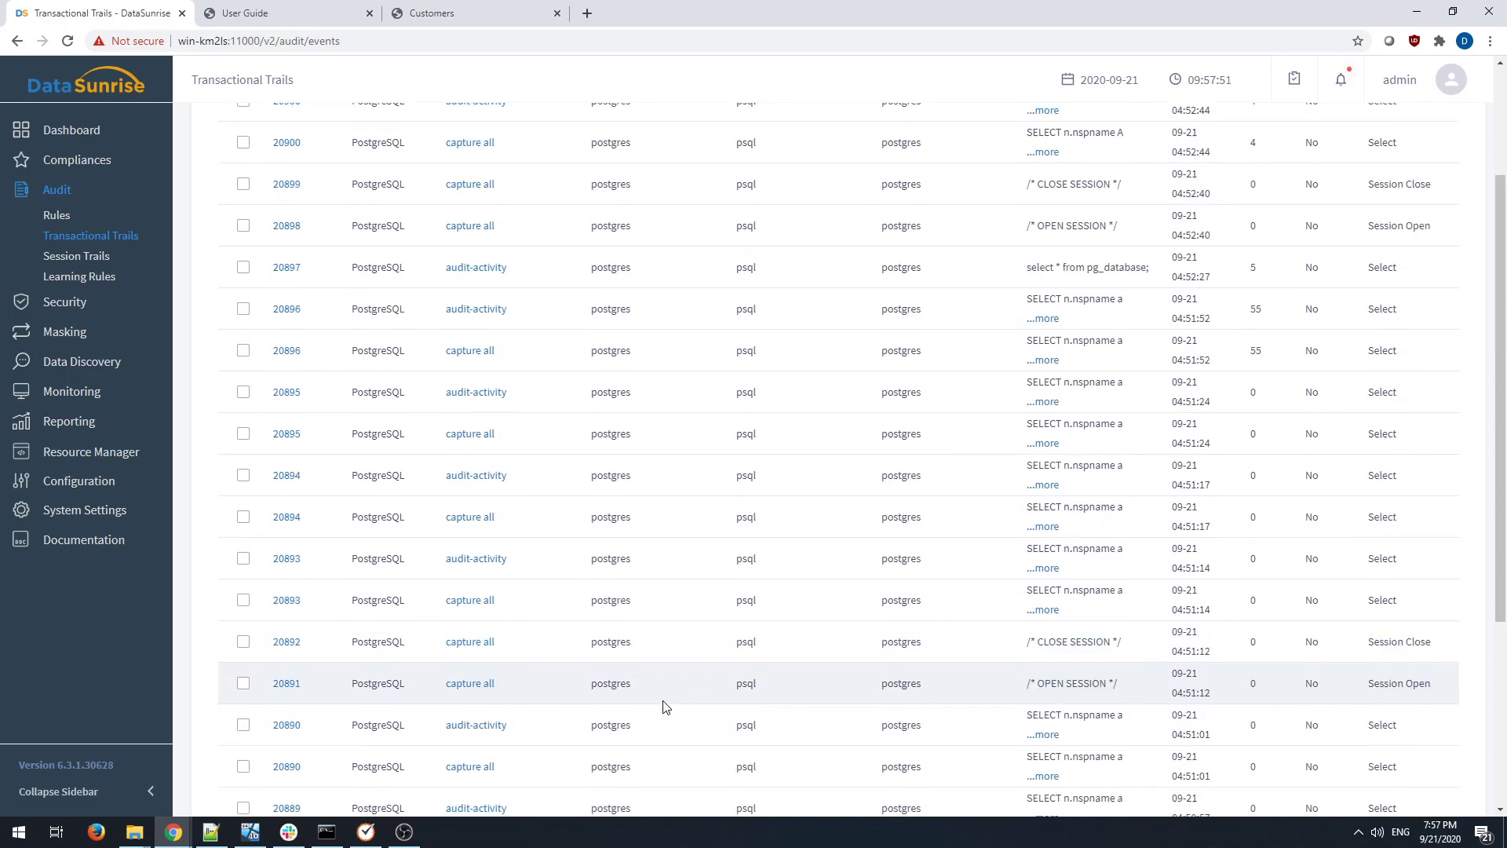
scroll(860, 518, "down", 7)
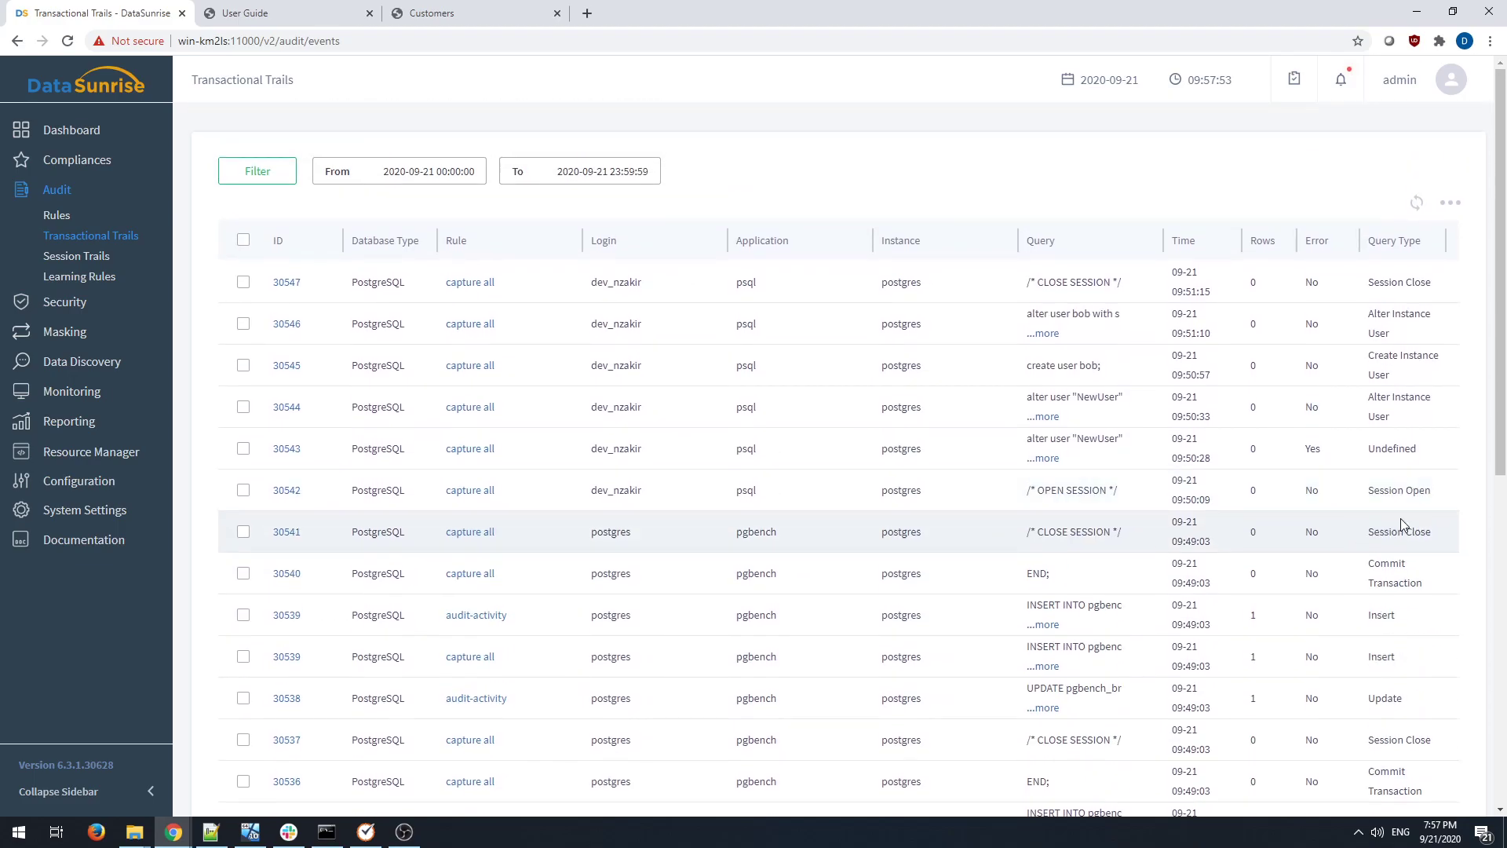
scroll(1327, 638, "up", 7)
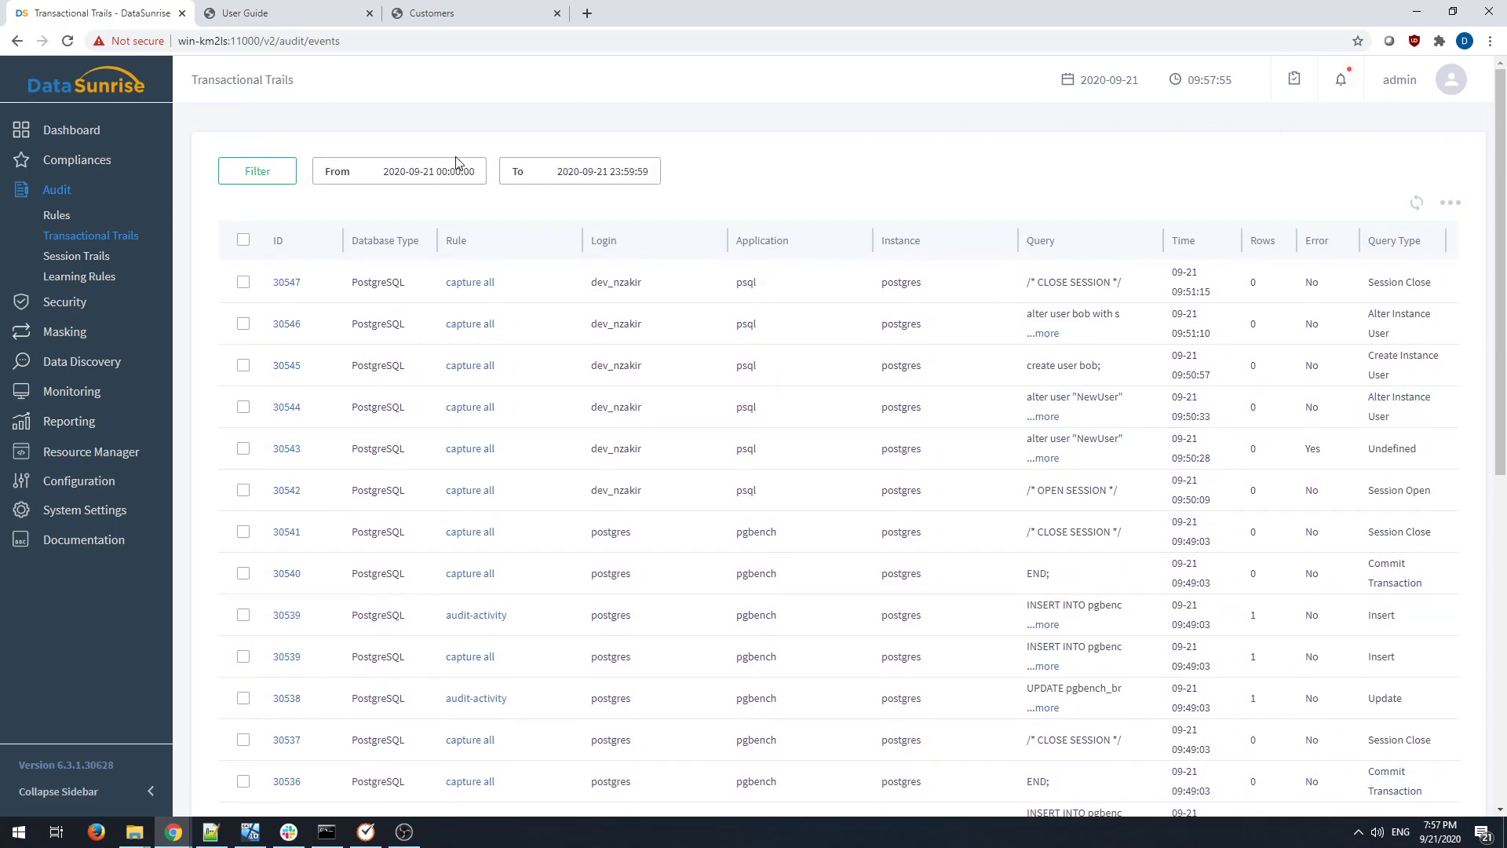
Start a new report generation task in the reporting section.
mouse_move(75, 429)
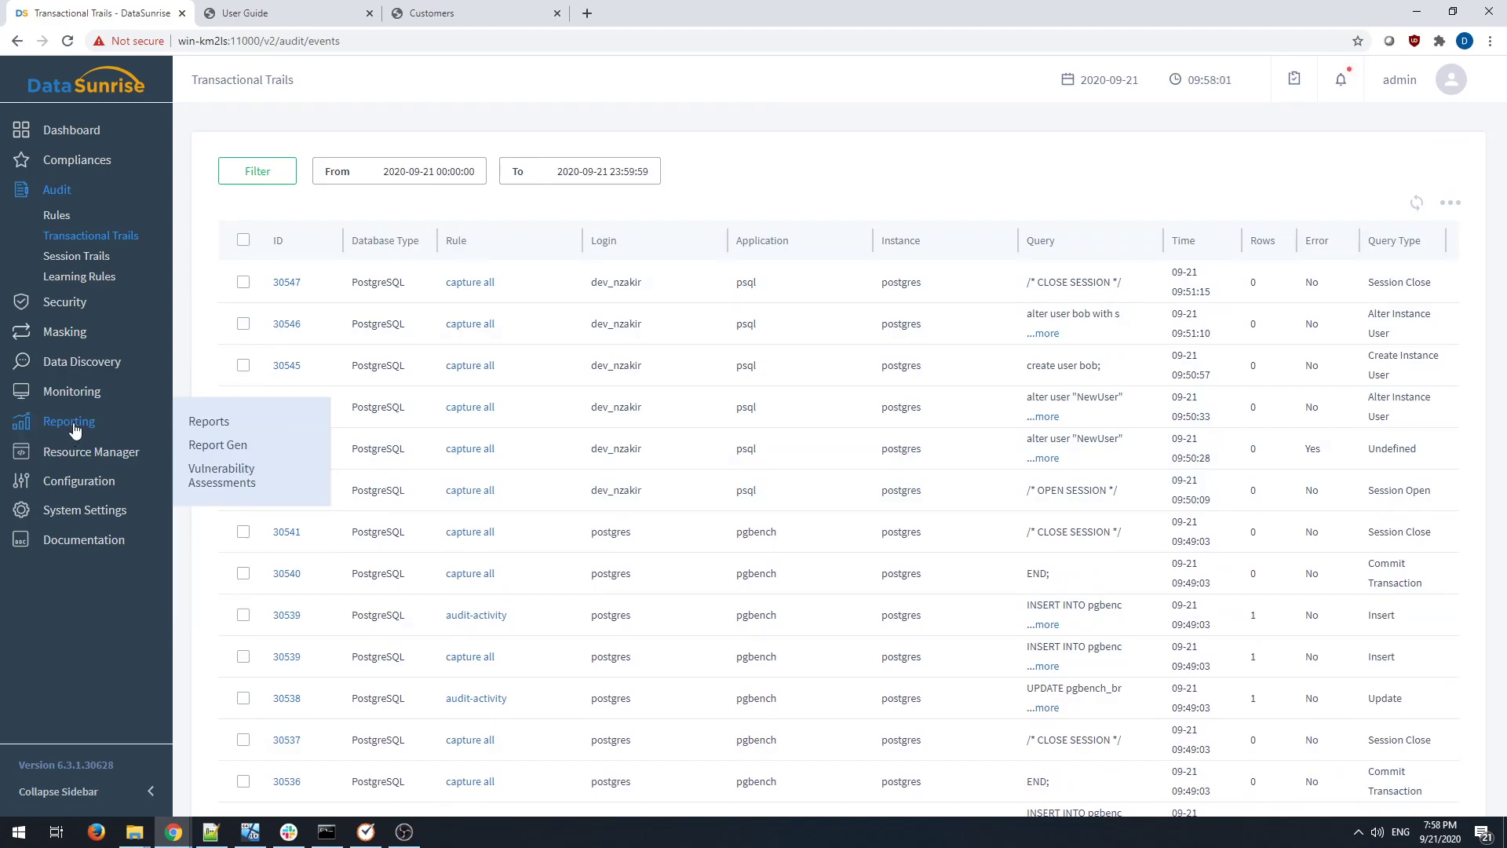
left_click(75, 429)
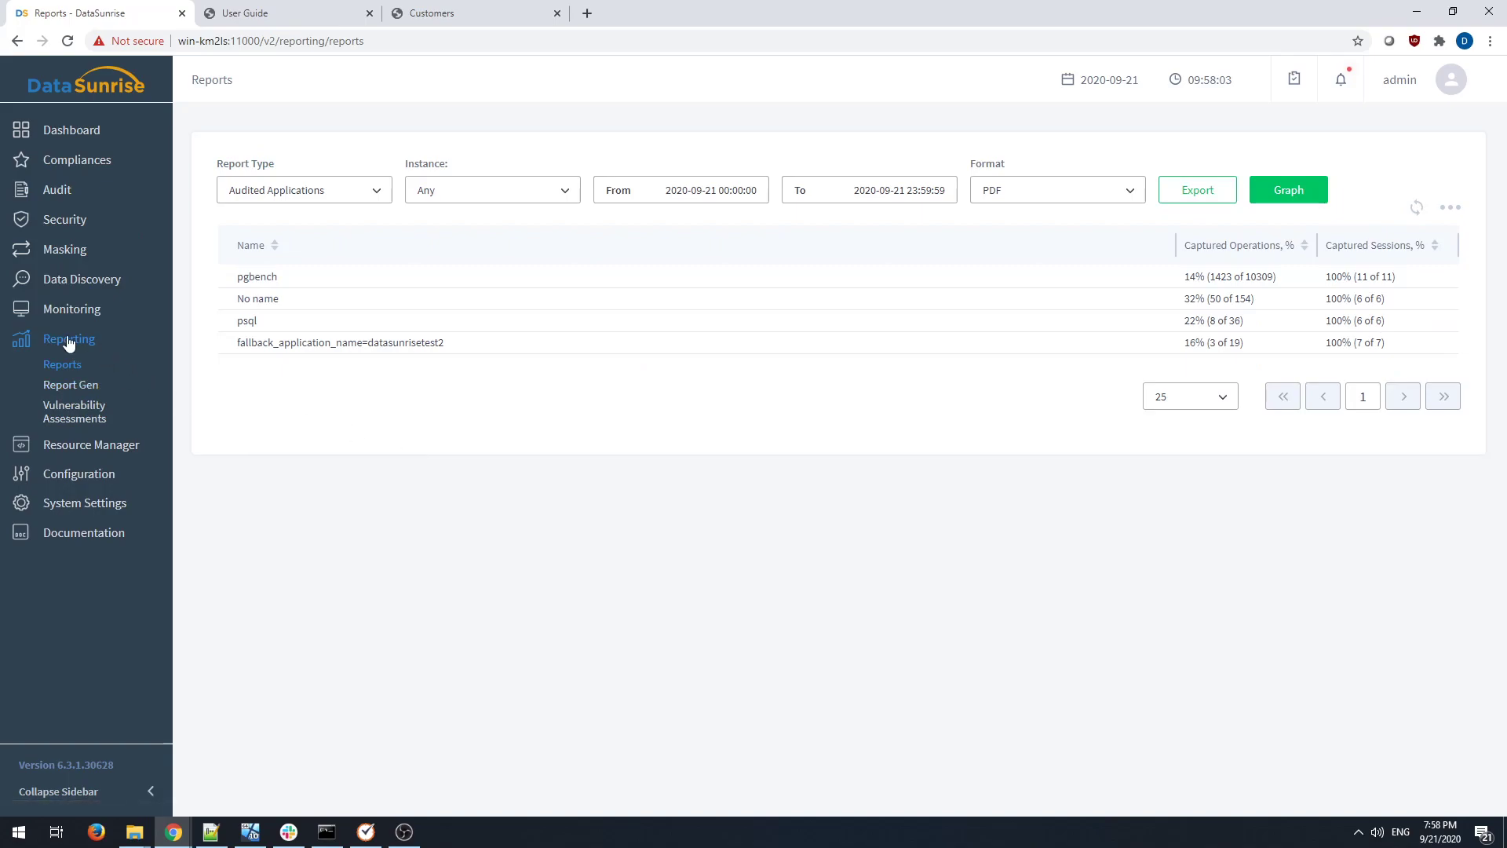
left_click(70, 385)
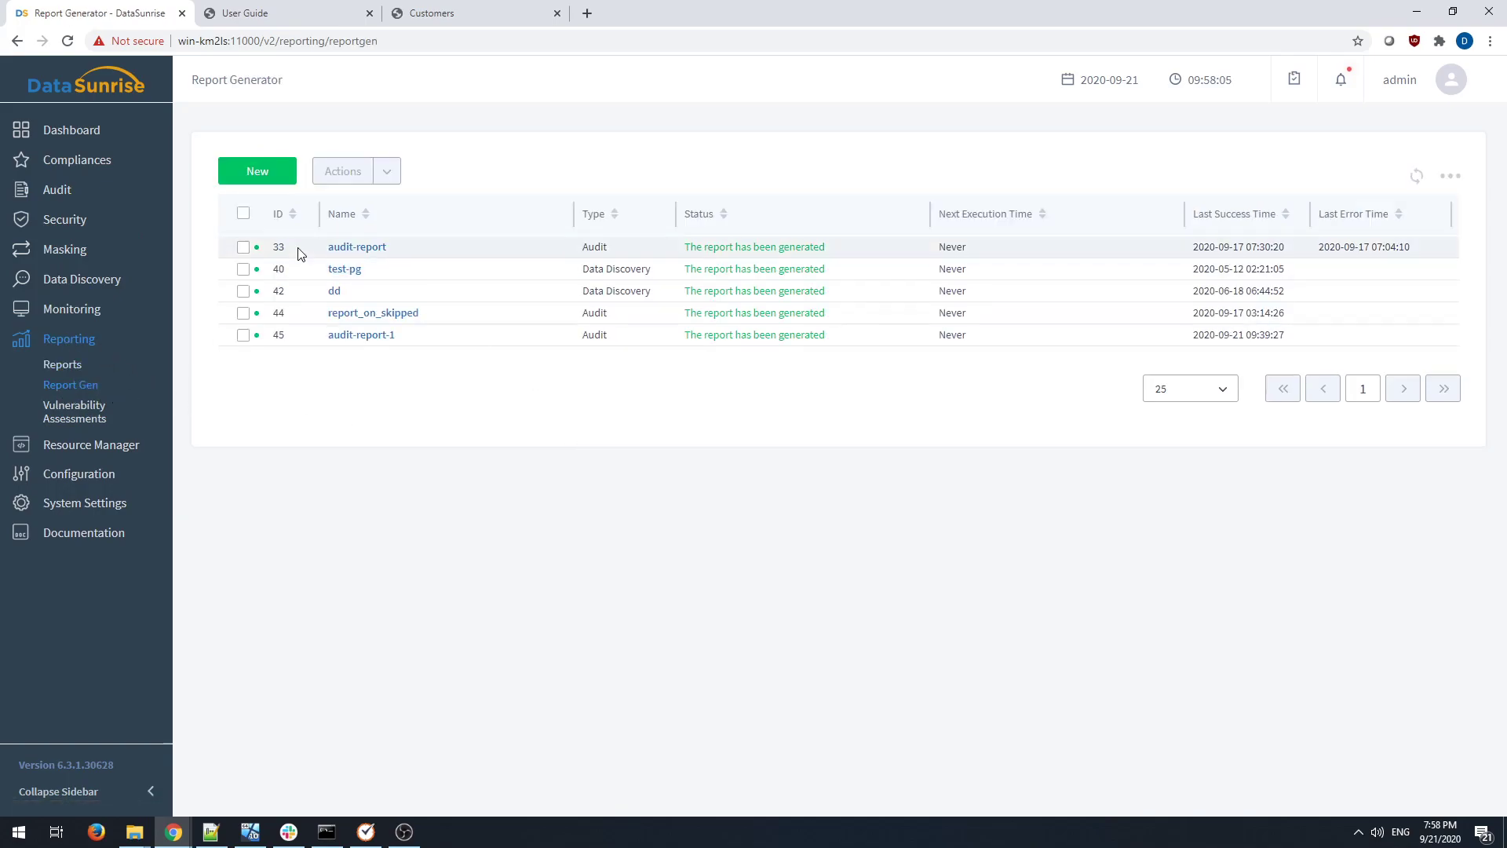
left_click(266, 176)
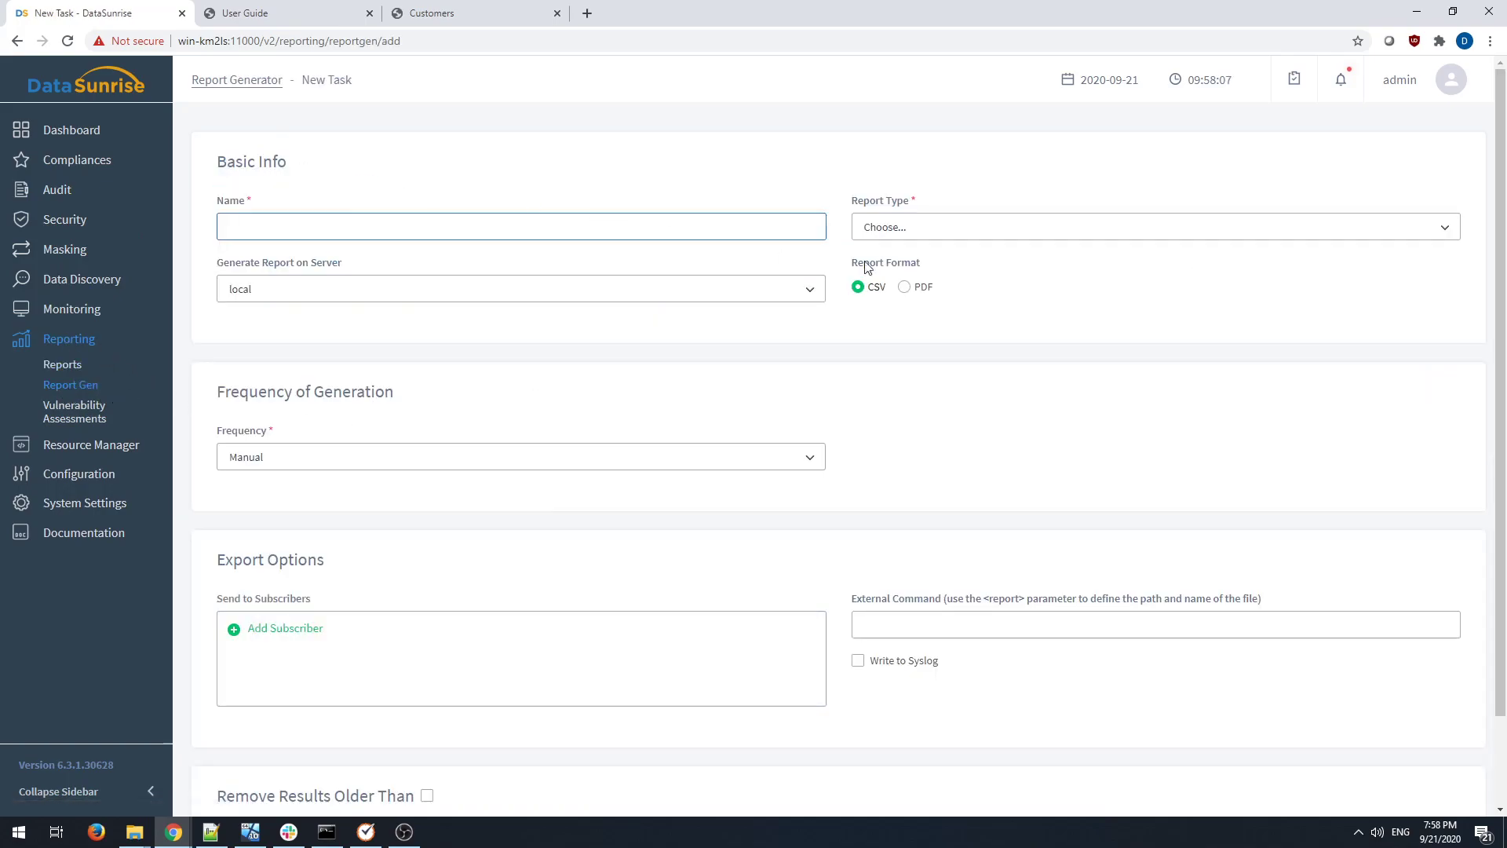
Set the report type to Audit and the format to PDF, and name the task report-privs.
left_click(1053, 228)
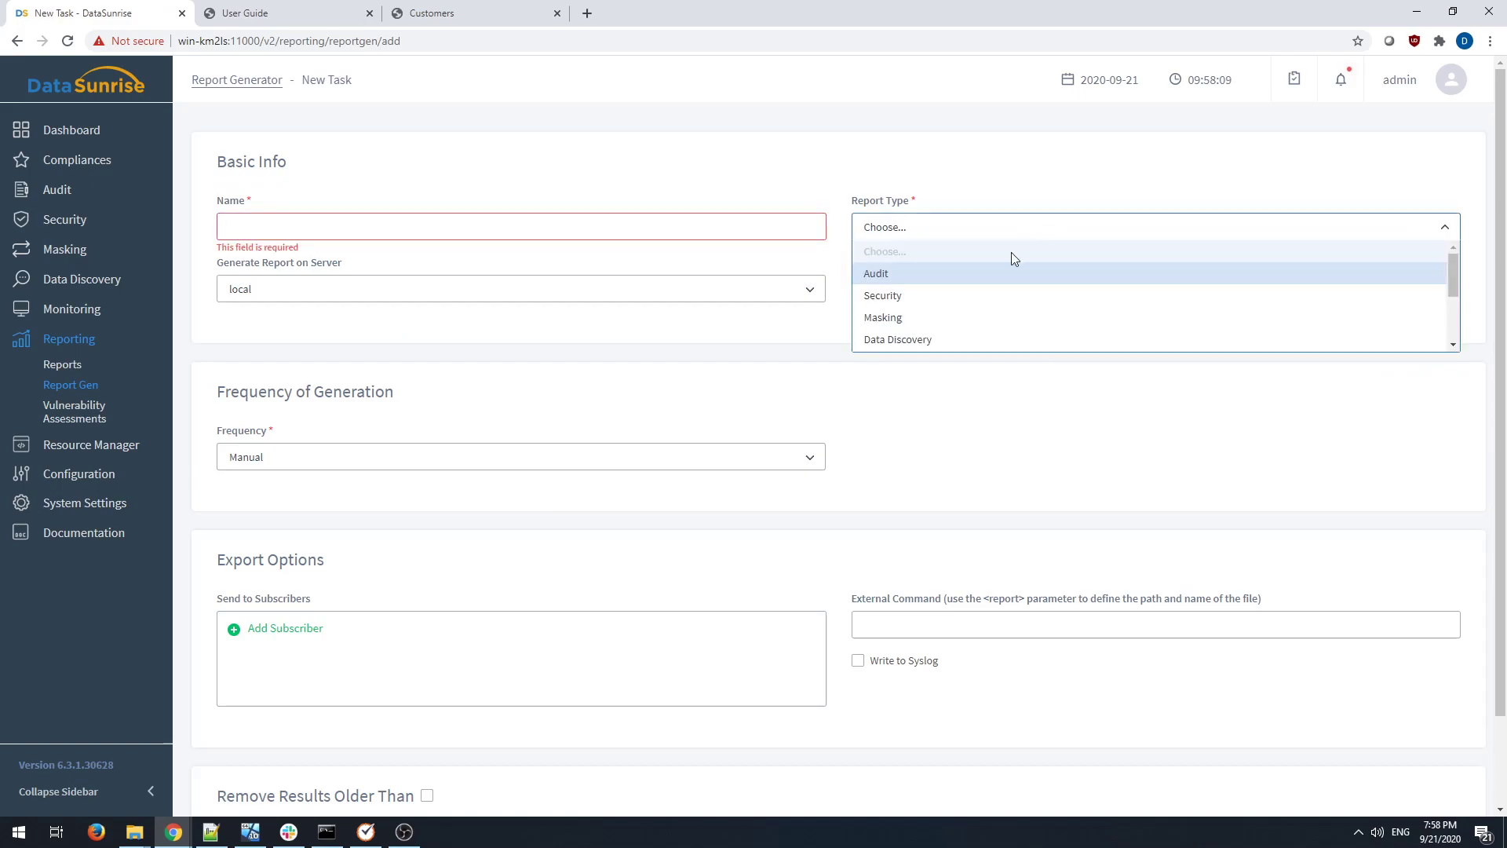
left_click(932, 275)
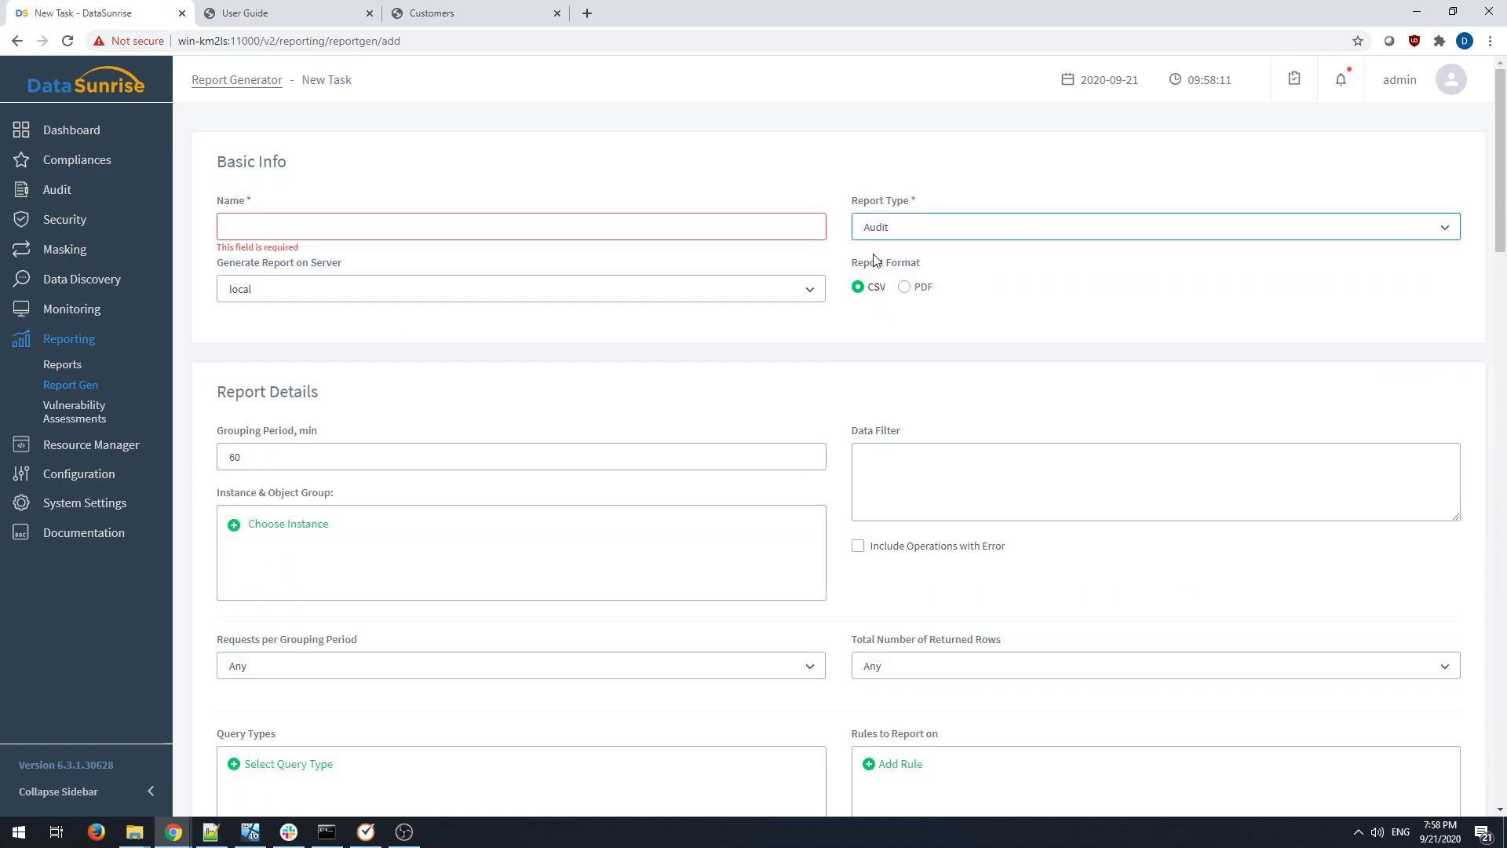
left_click(906, 288)
left_click(681, 223)
type("report-privs")
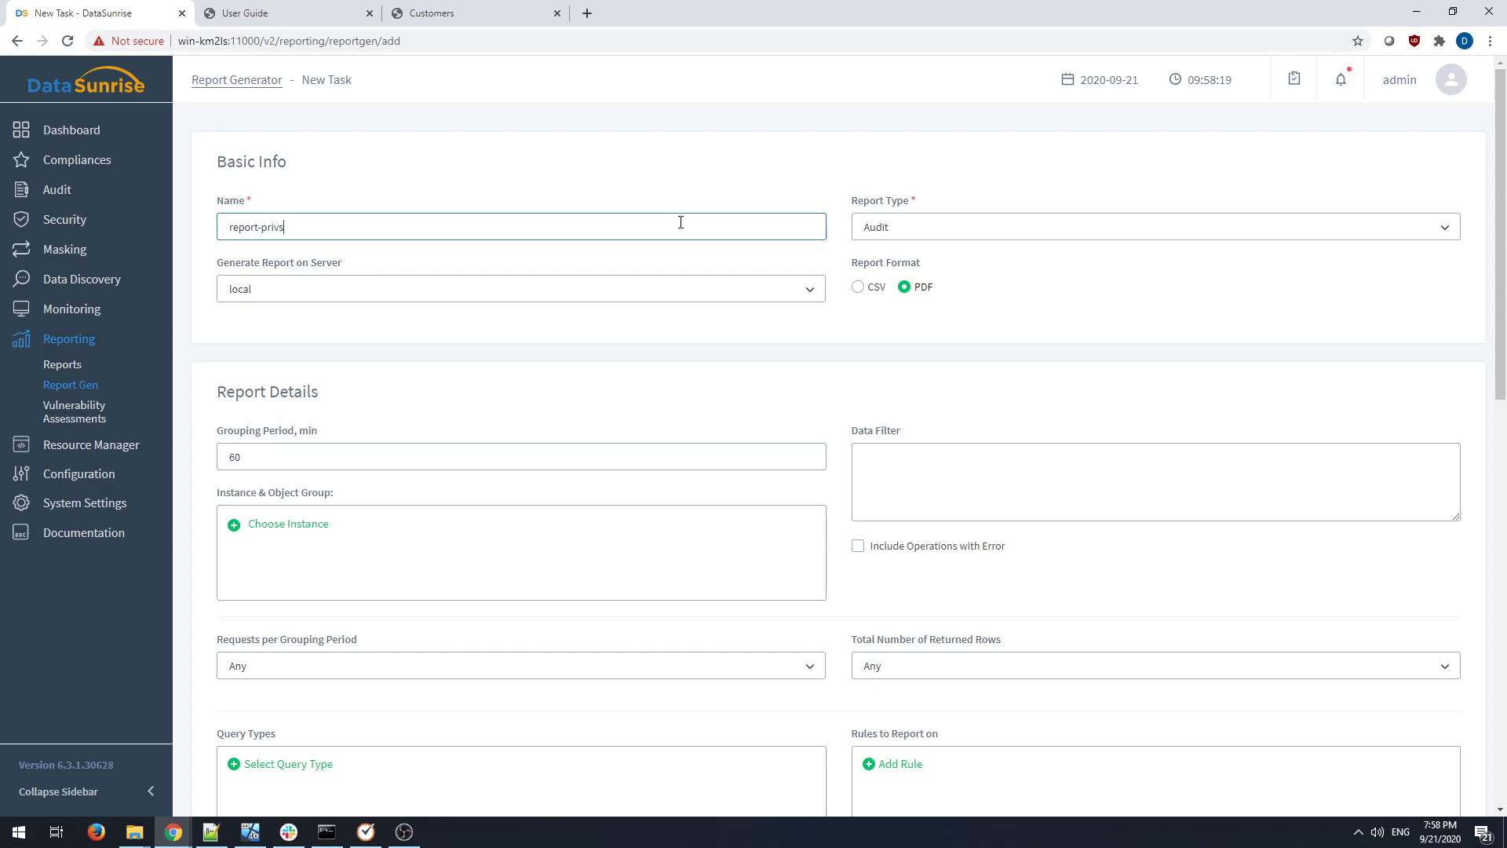
Add the postgres database instance to the report details, leaving its object group undefined.
scroll(963, 387, "down", 1)
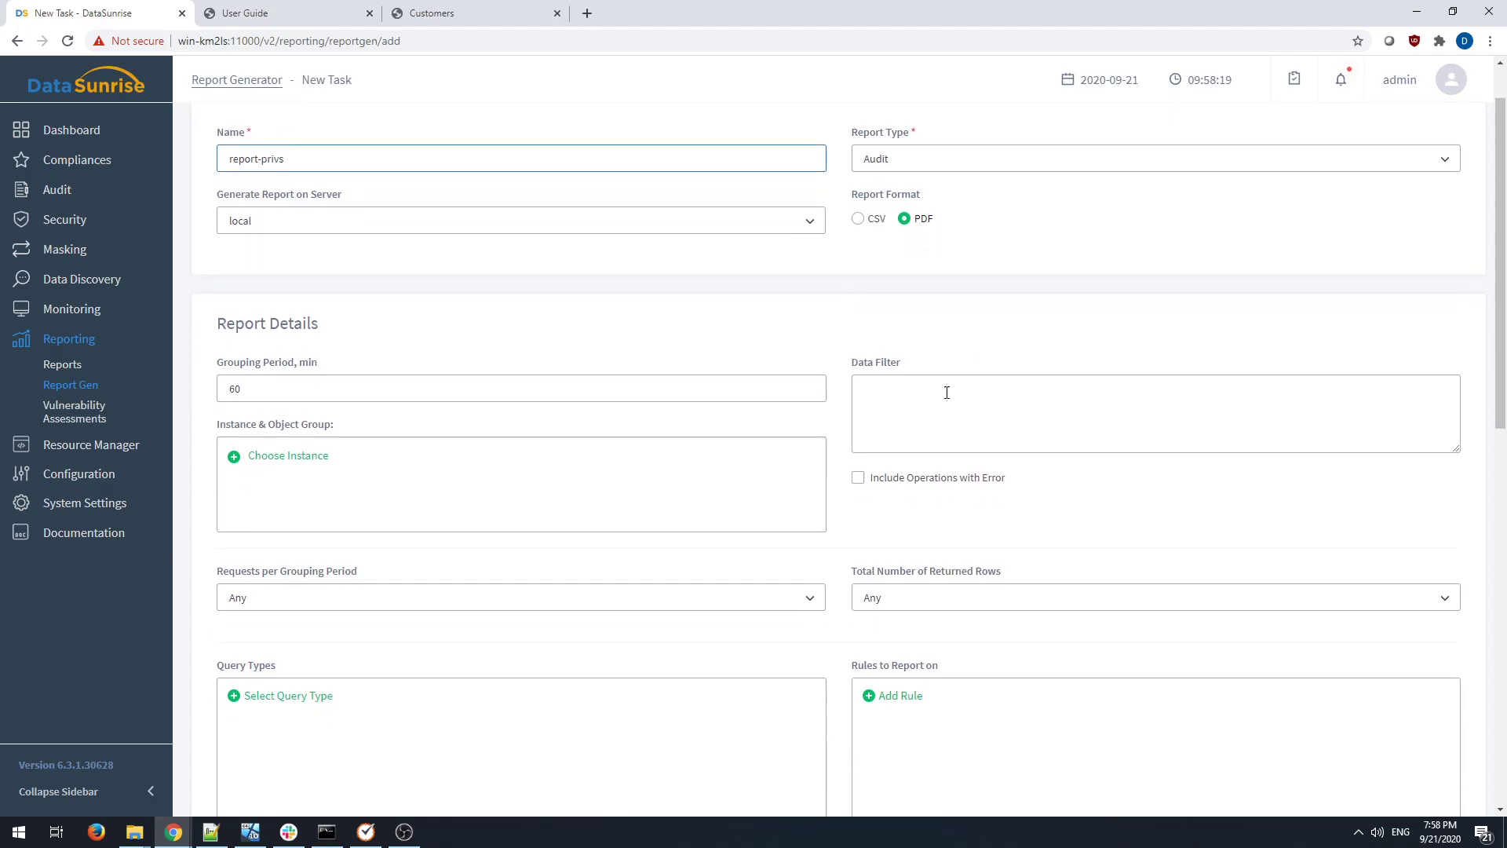
left_click(267, 445)
left_click(691, 415)
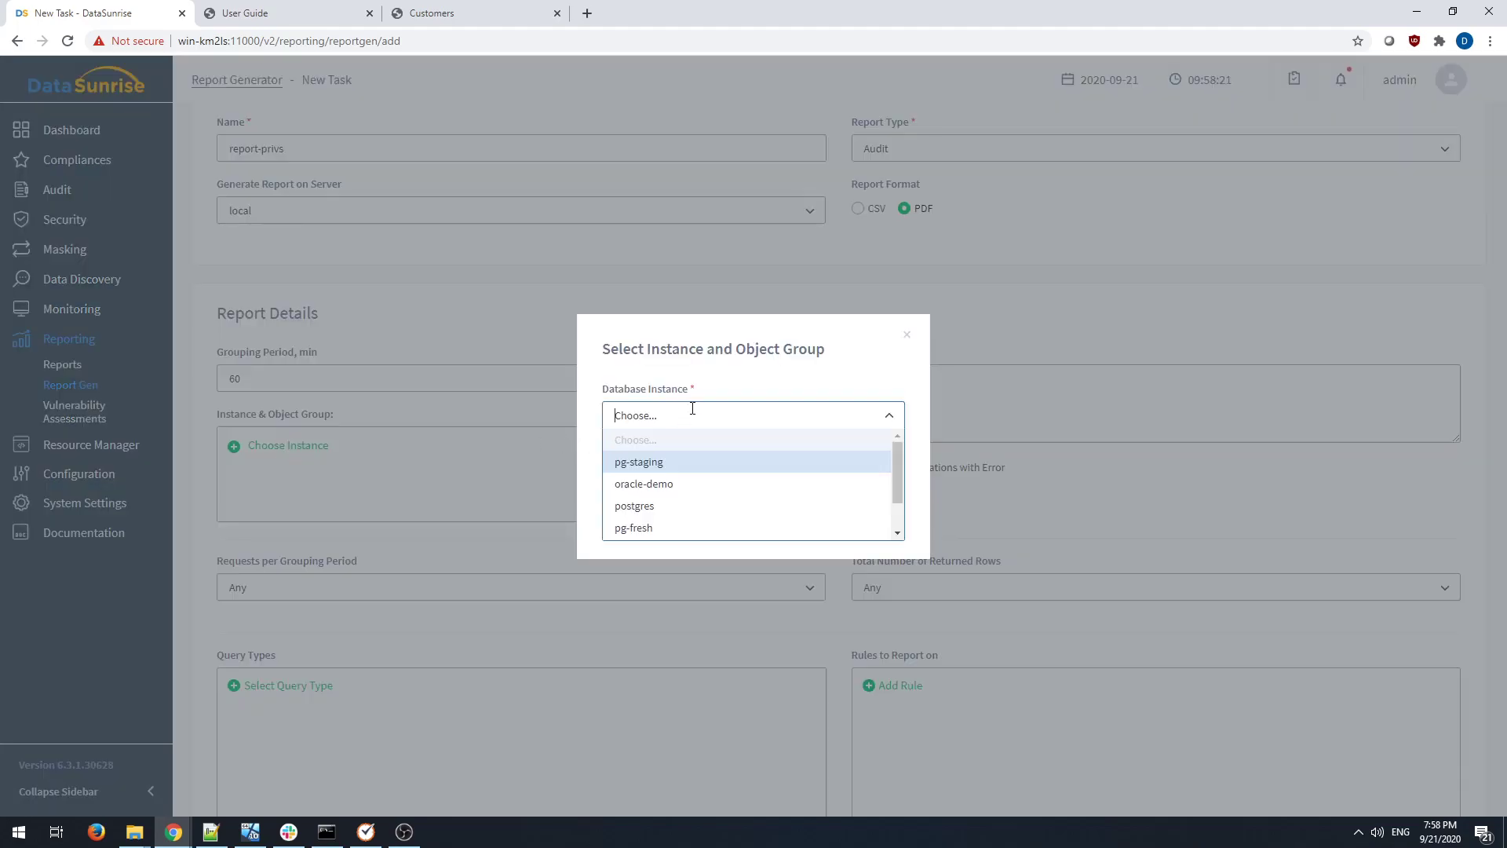
left_click(675, 506)
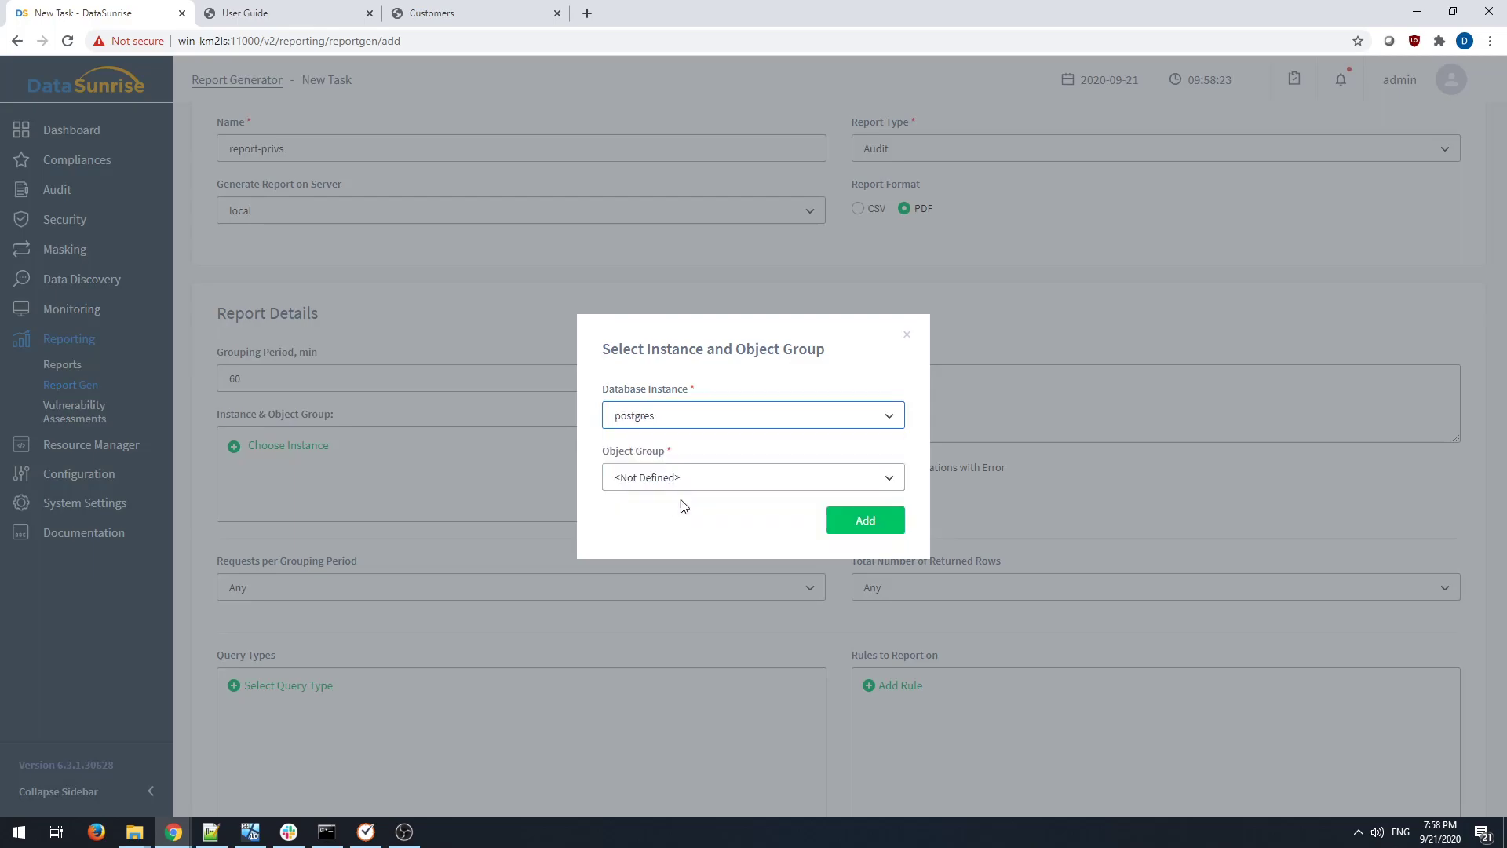
left_click(865, 523)
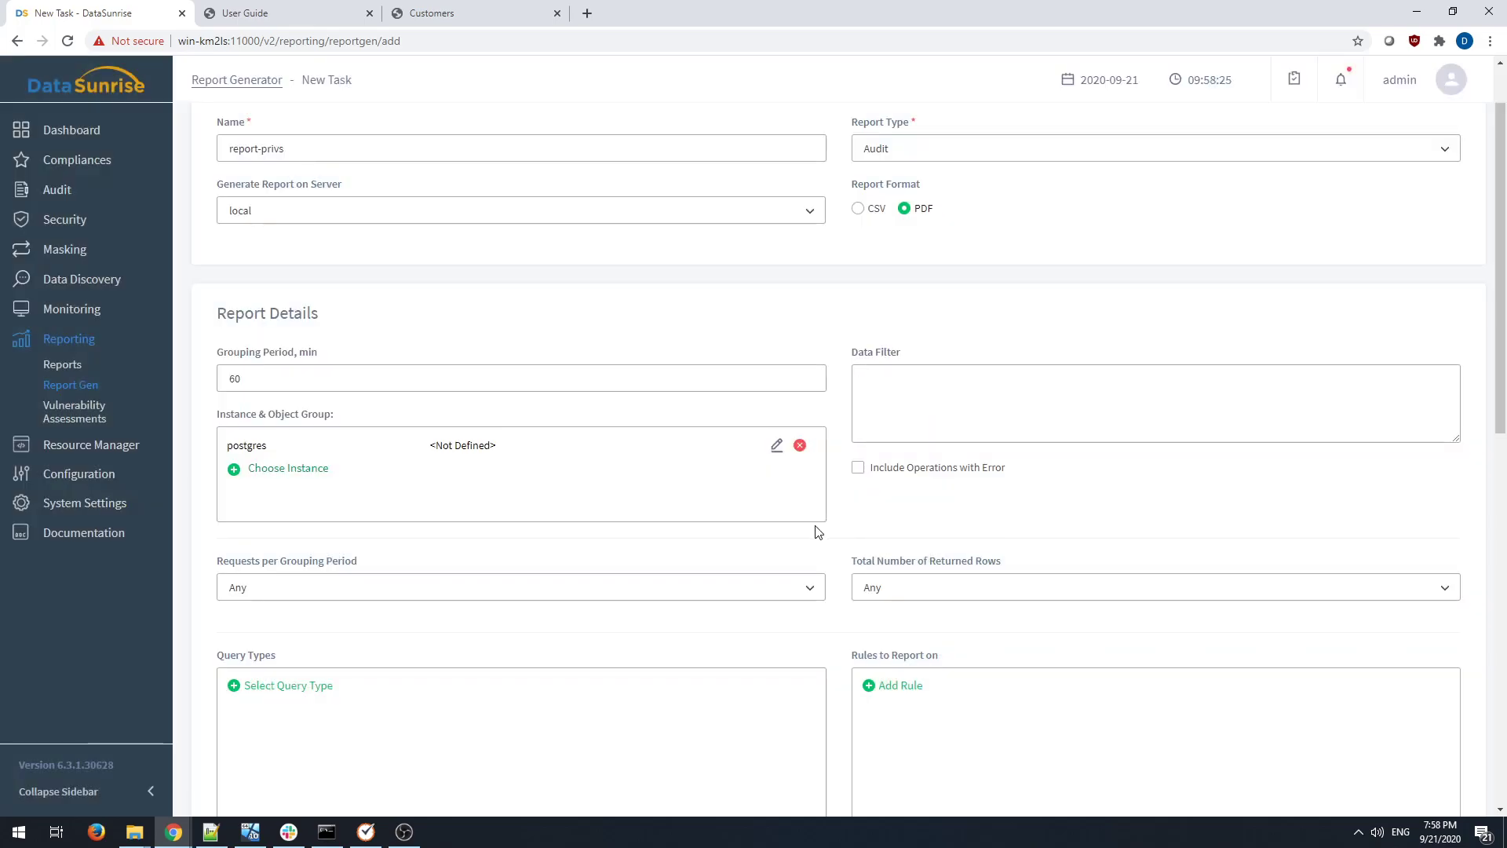
Search the report's query types for "gra" and select Grant, Grant Object and Grant System.
scroll(825, 518, "down", 2)
left_click(282, 528)
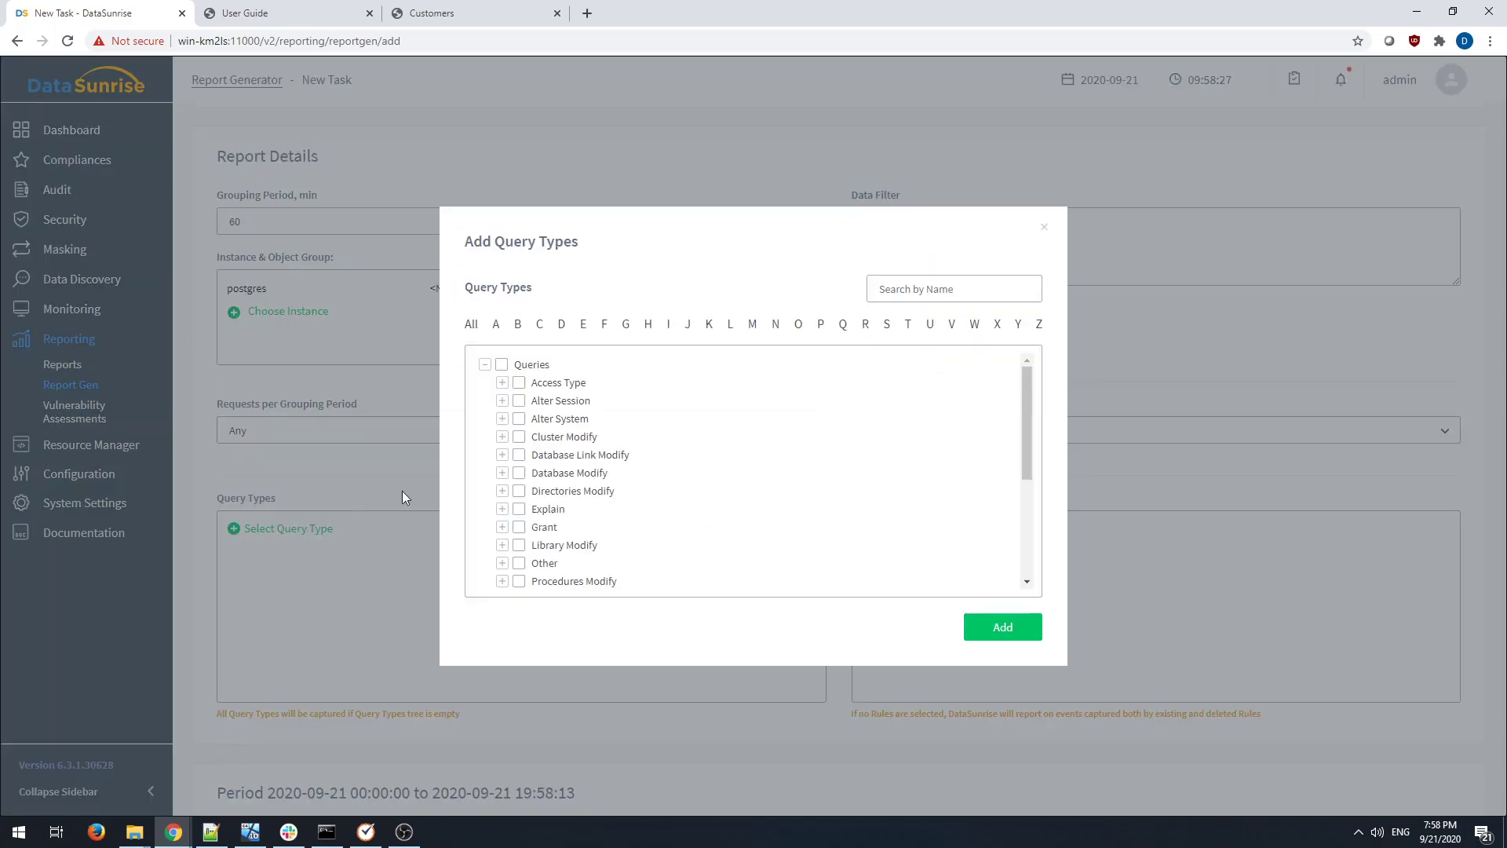
left_click_drag(906, 215, 1013, 200)
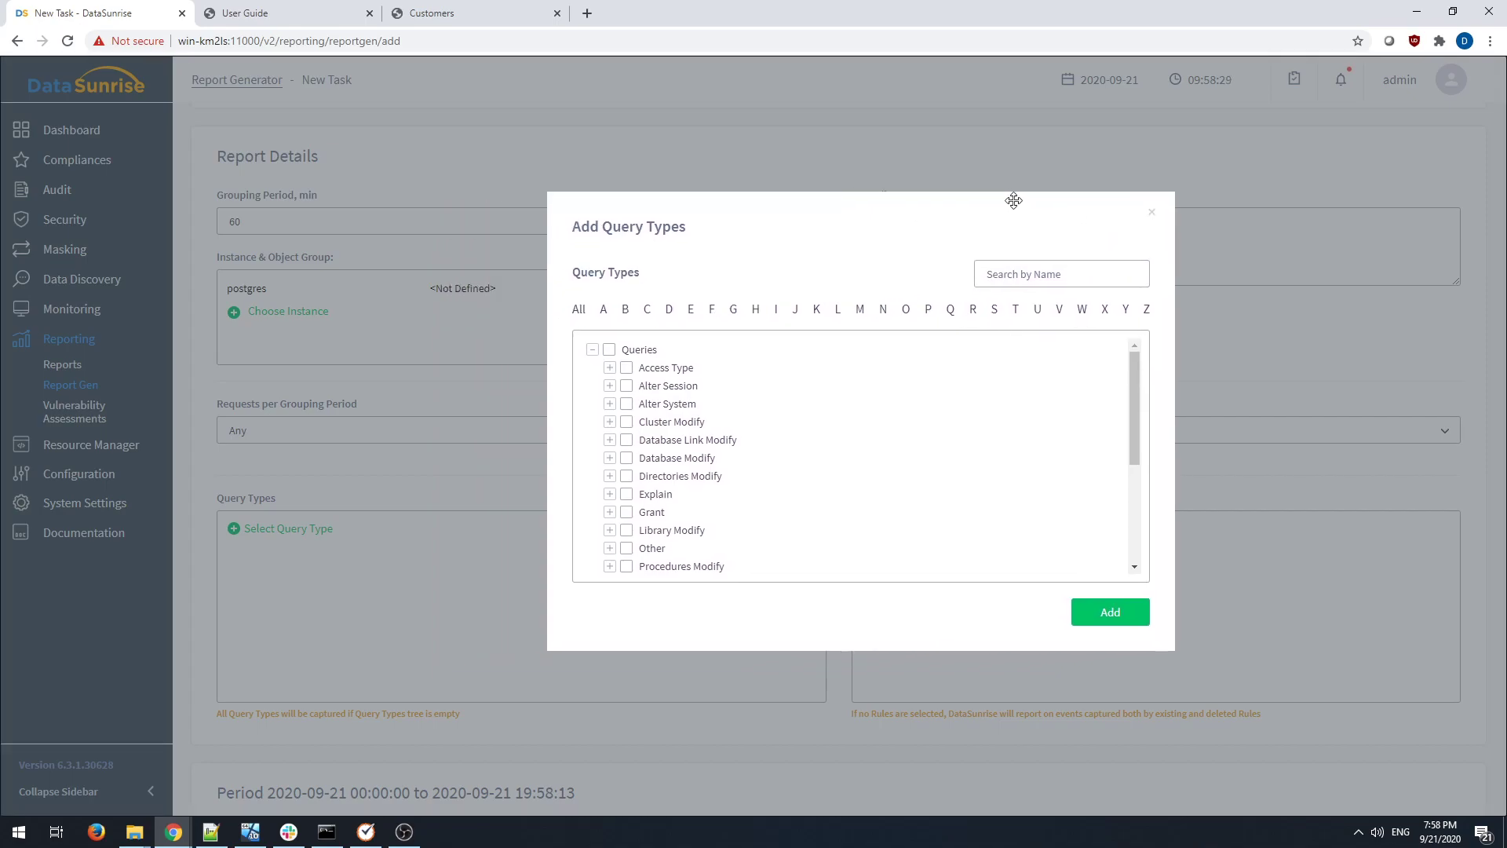
left_click(1025, 274)
type("gra")
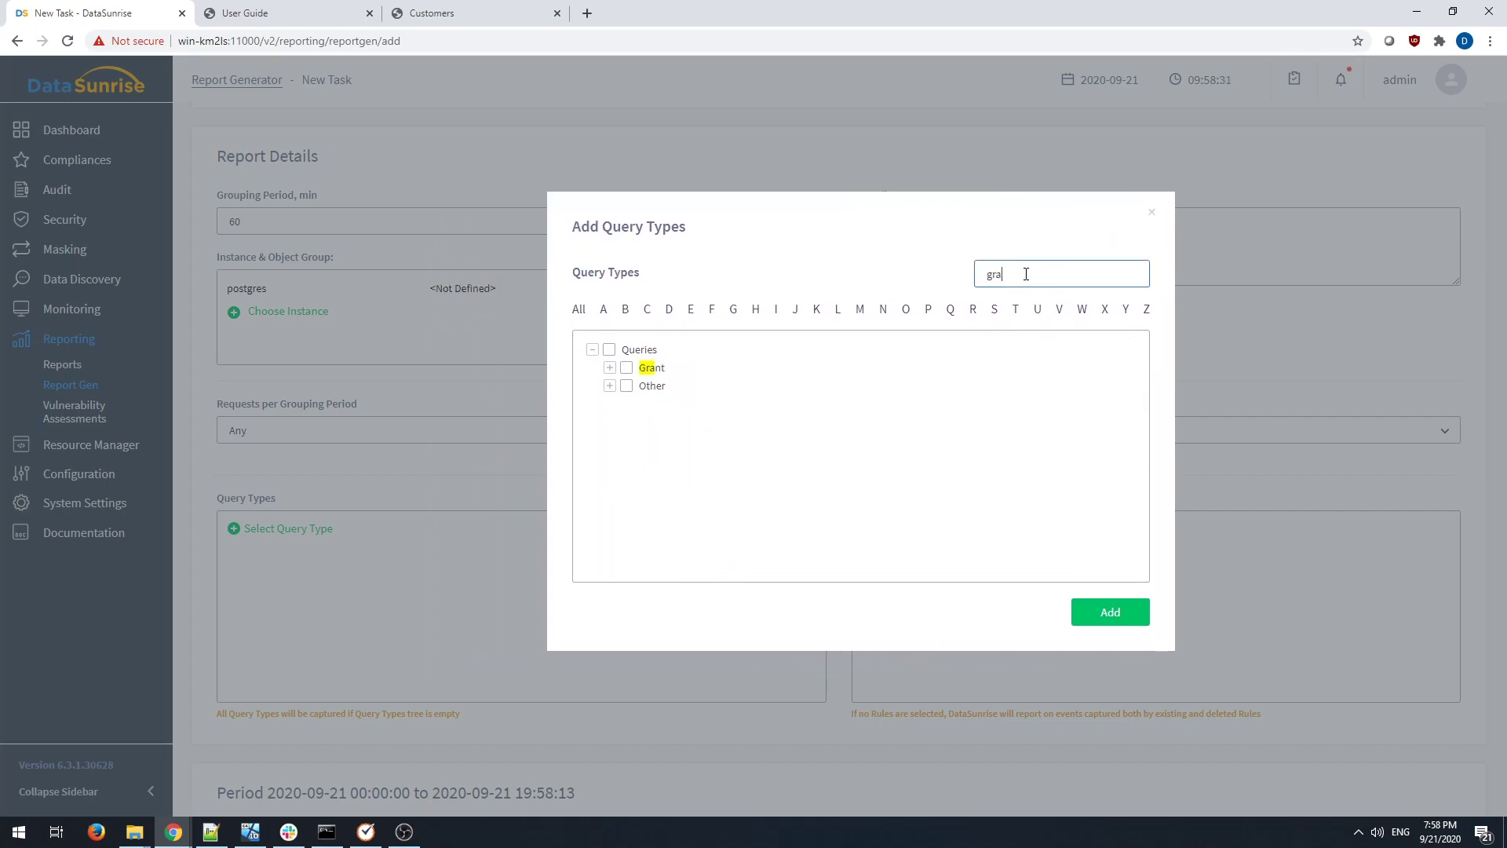
left_click(610, 368)
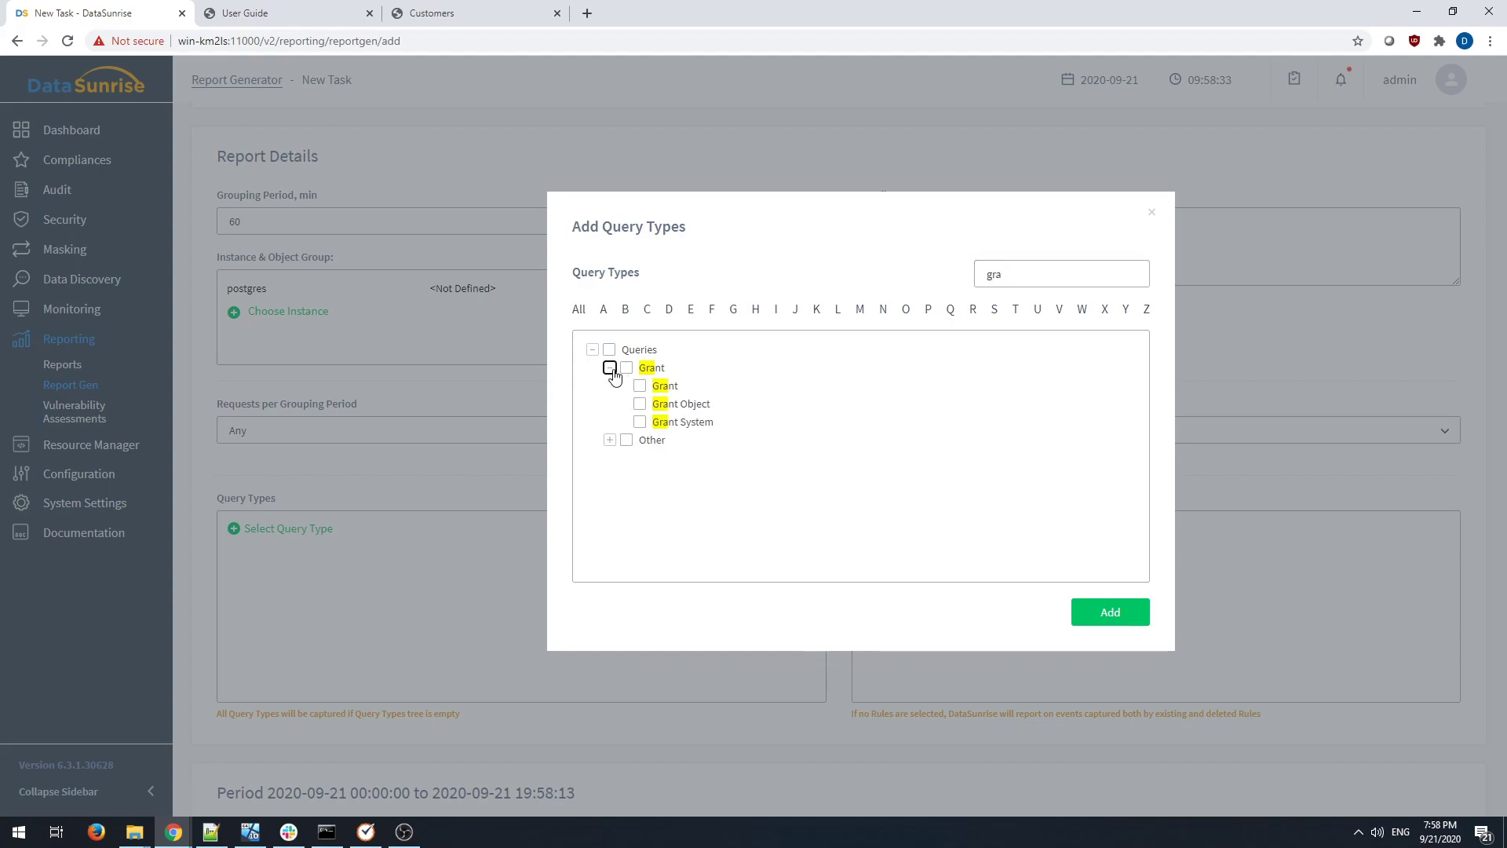
left_click(626, 368)
Search the query types for "user", select the whole Users Modify group and add the selected types to the report.
left_click_drag(997, 276, 988, 275)
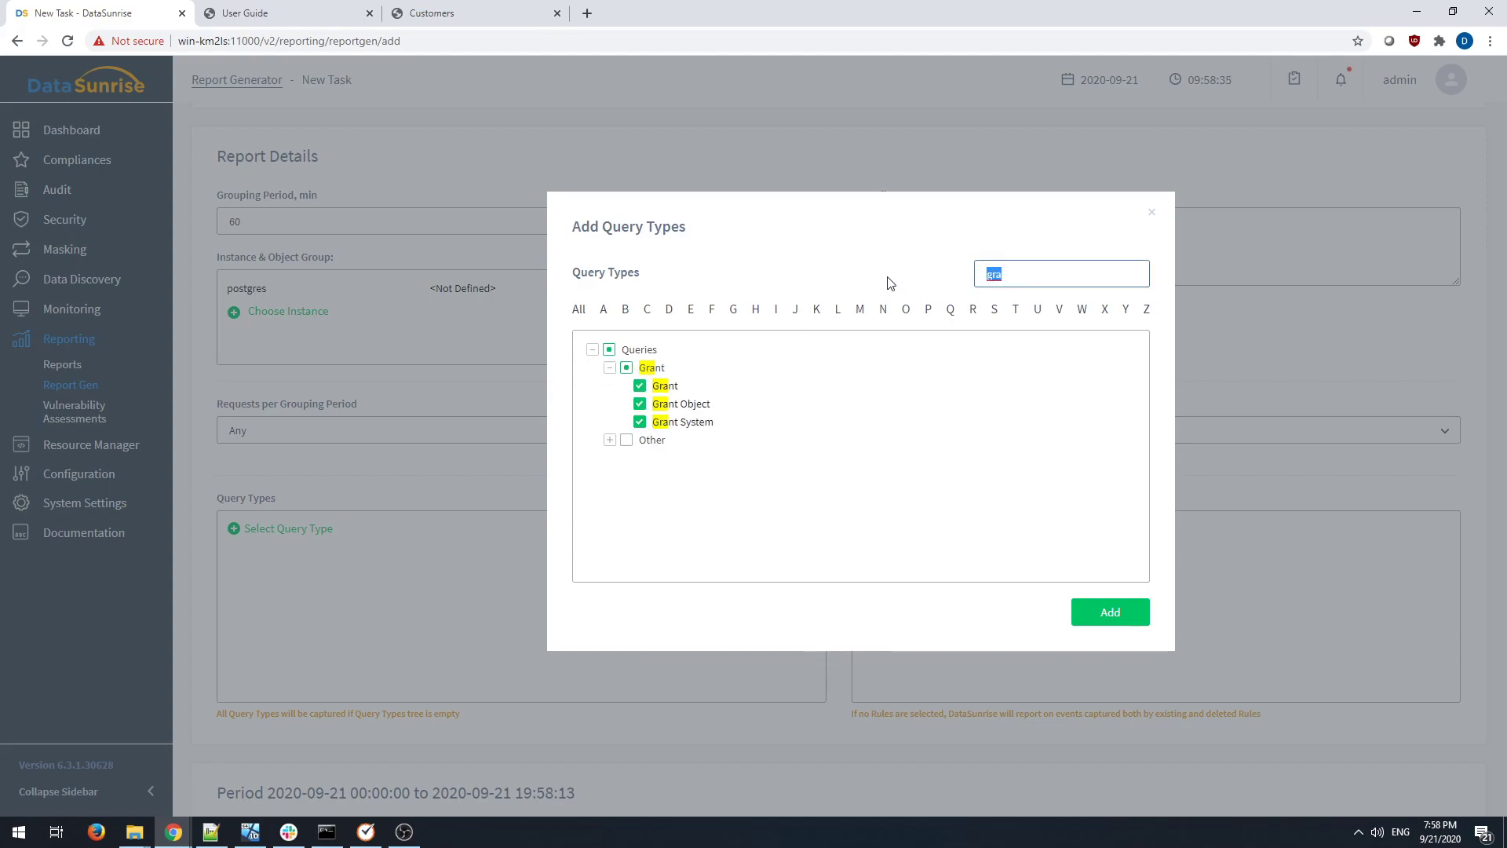
type("user")
left_click(610, 385)
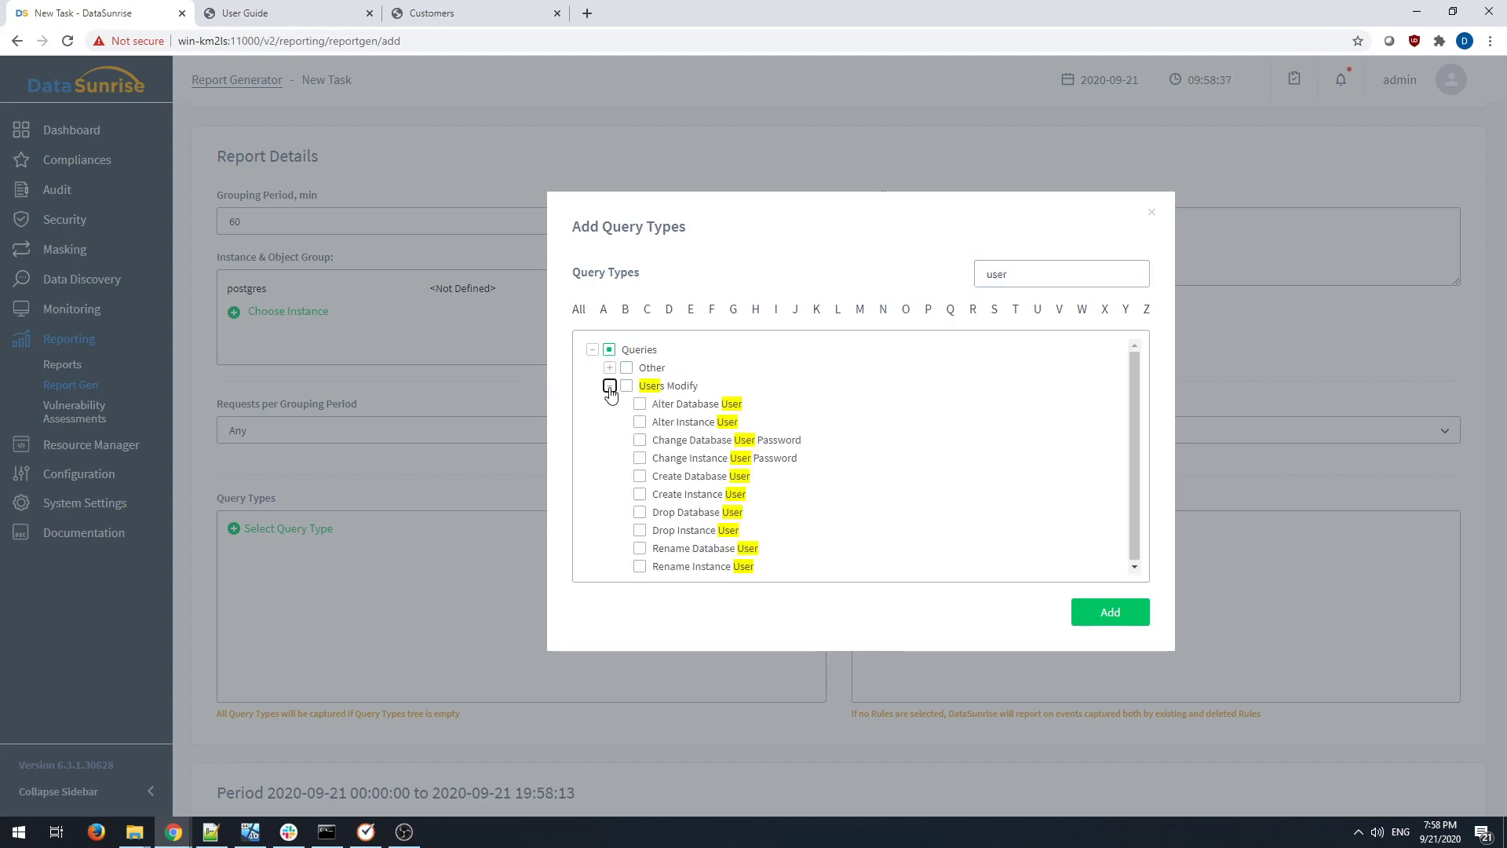
left_click(626, 384)
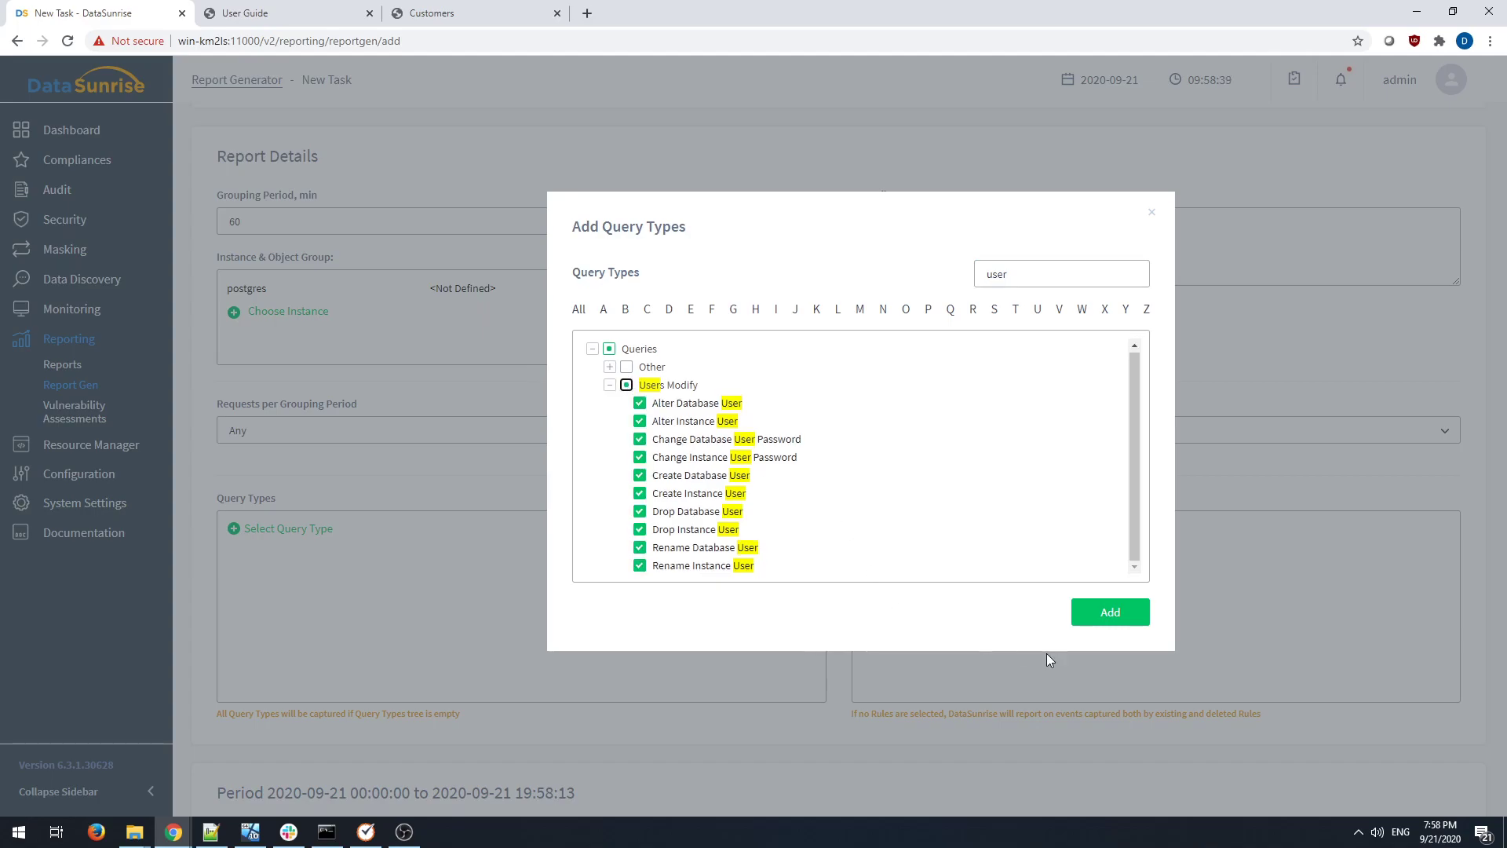
left_click(1118, 617)
Review the added query types and set the reporting period to Custom Period.
scroll(812, 514, "down", 3)
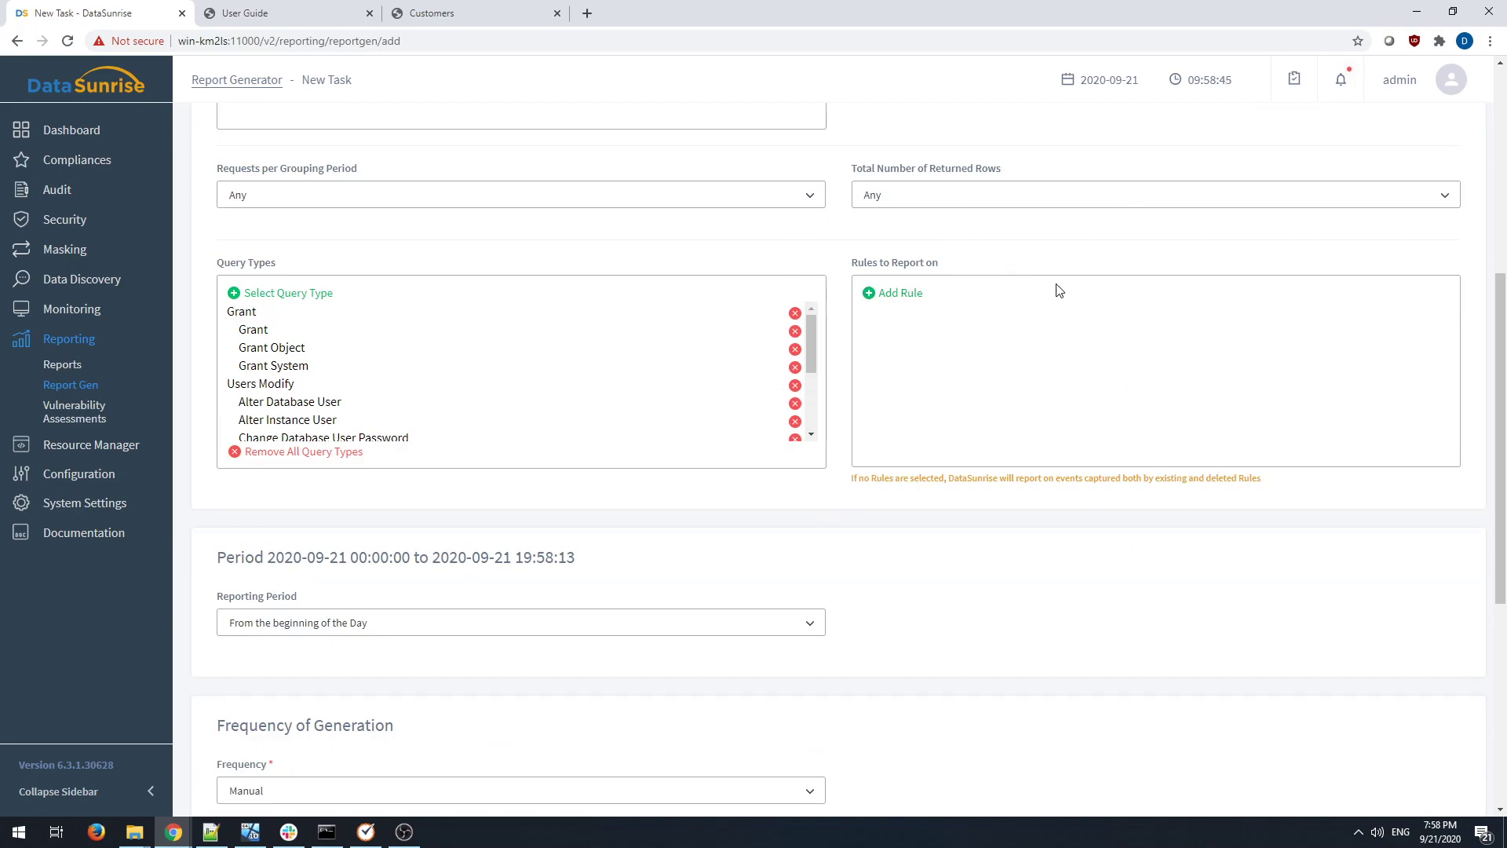
scroll(374, 461, "up", 3)
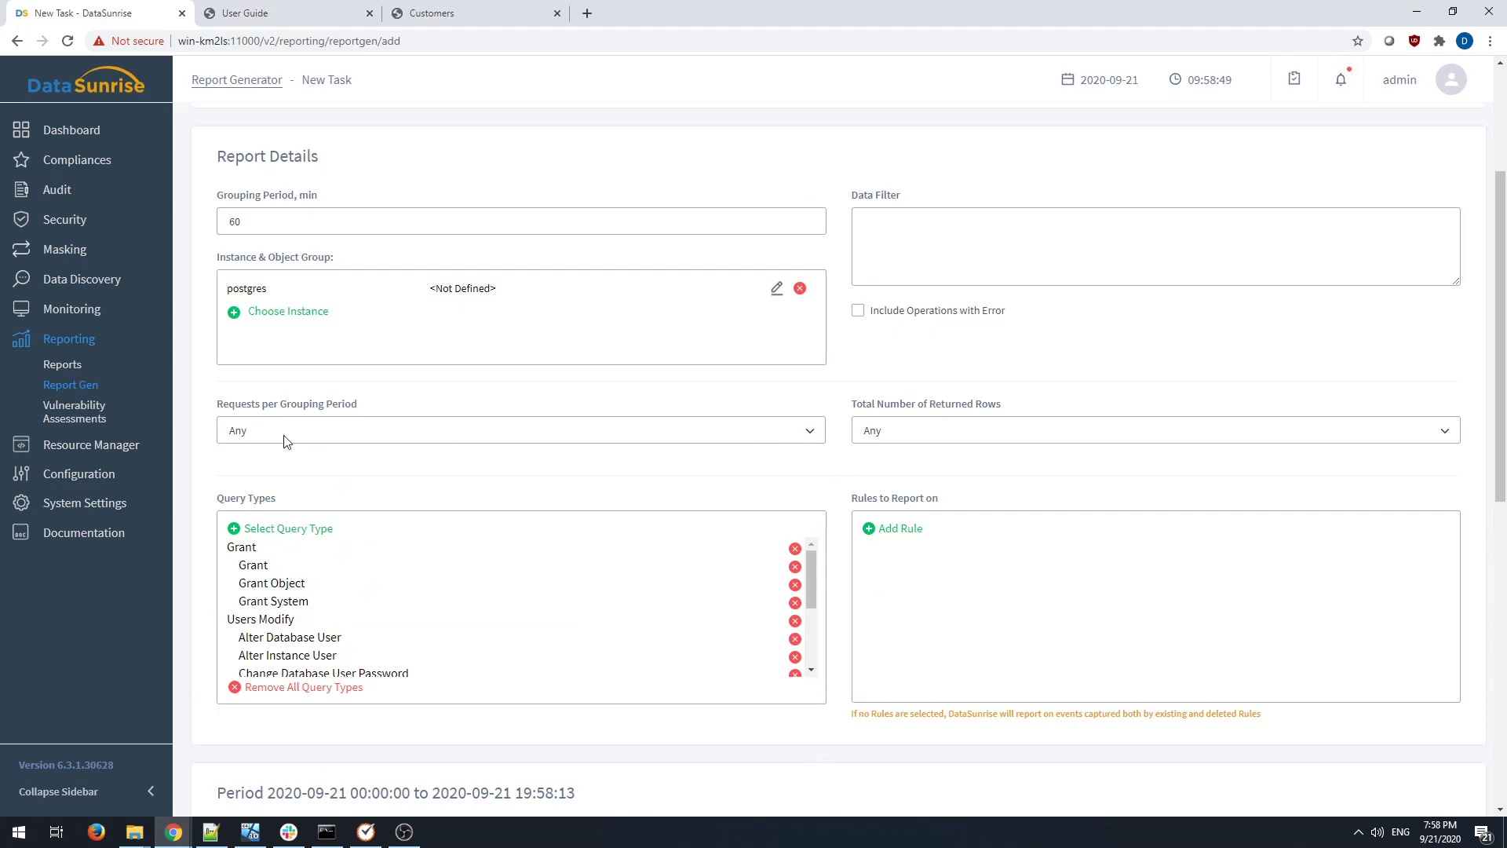
scroll(767, 649, "down", 3)
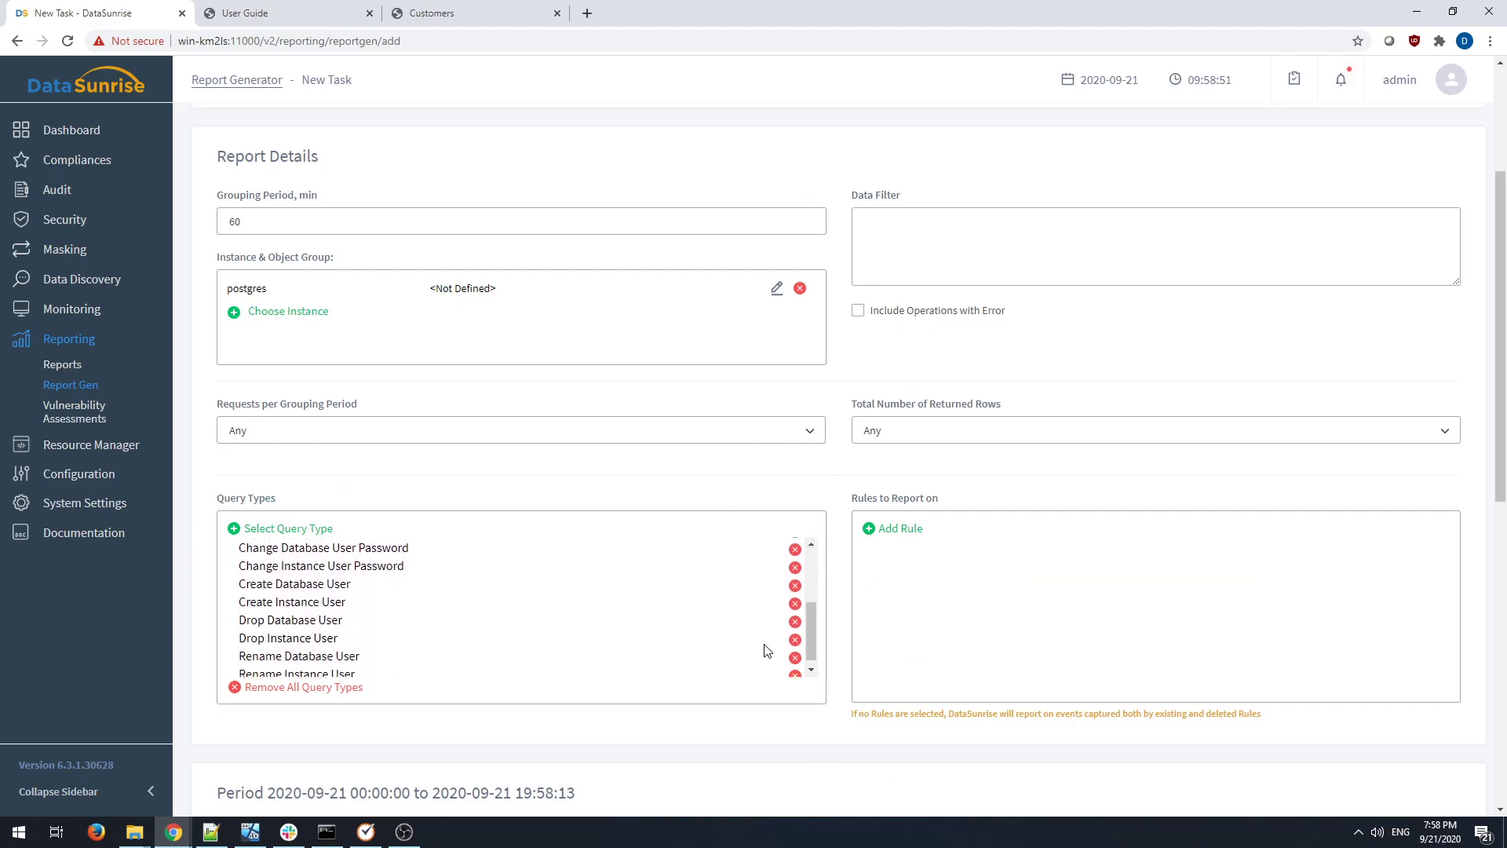
scroll(919, 714, "down", 4)
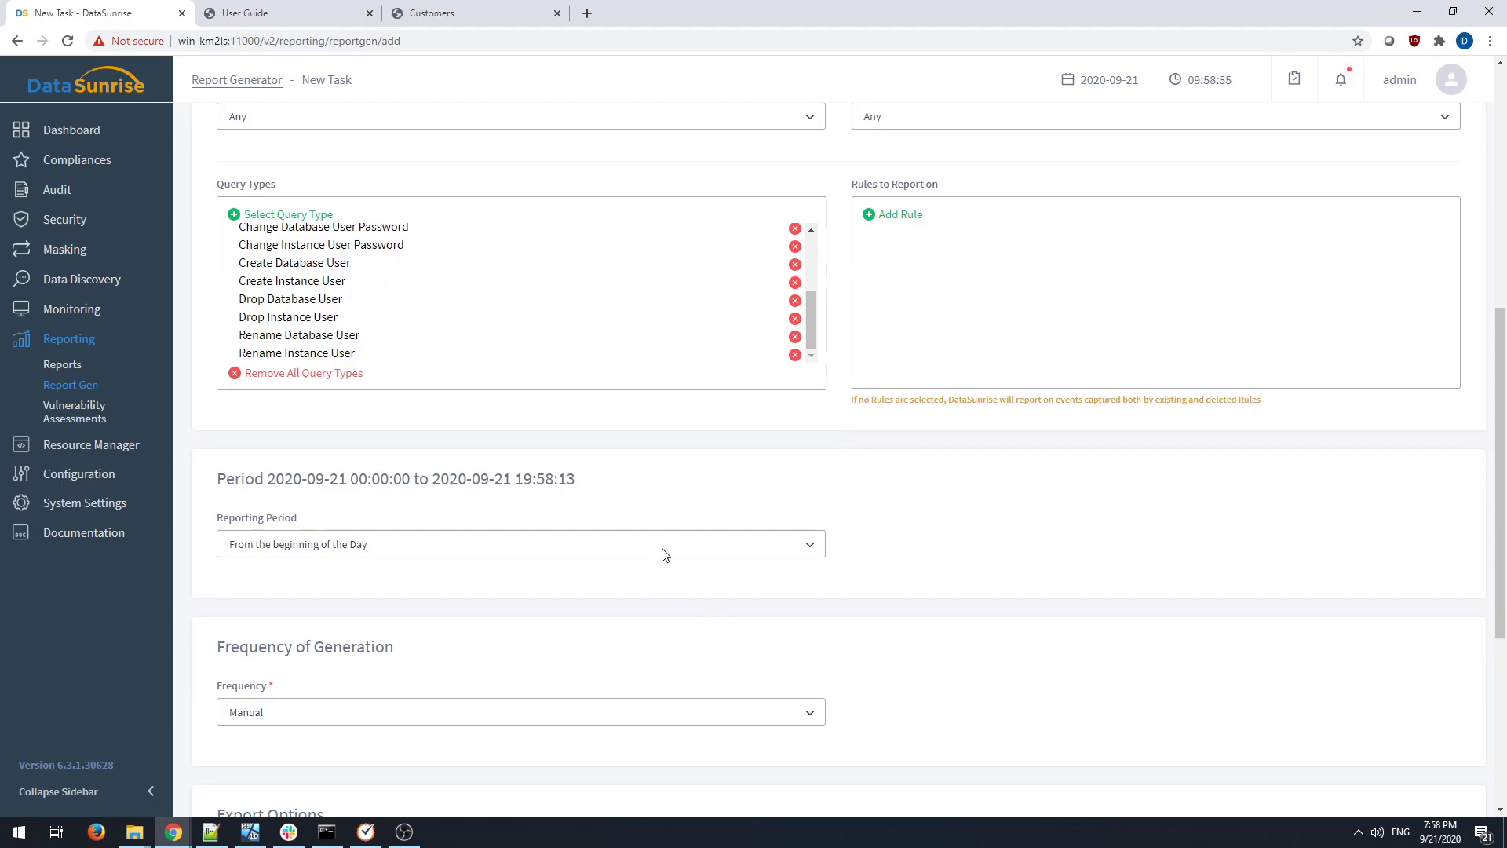
left_click(808, 541)
scroll(502, 609, "up", 2)
scroll(879, 609, "down", 2)
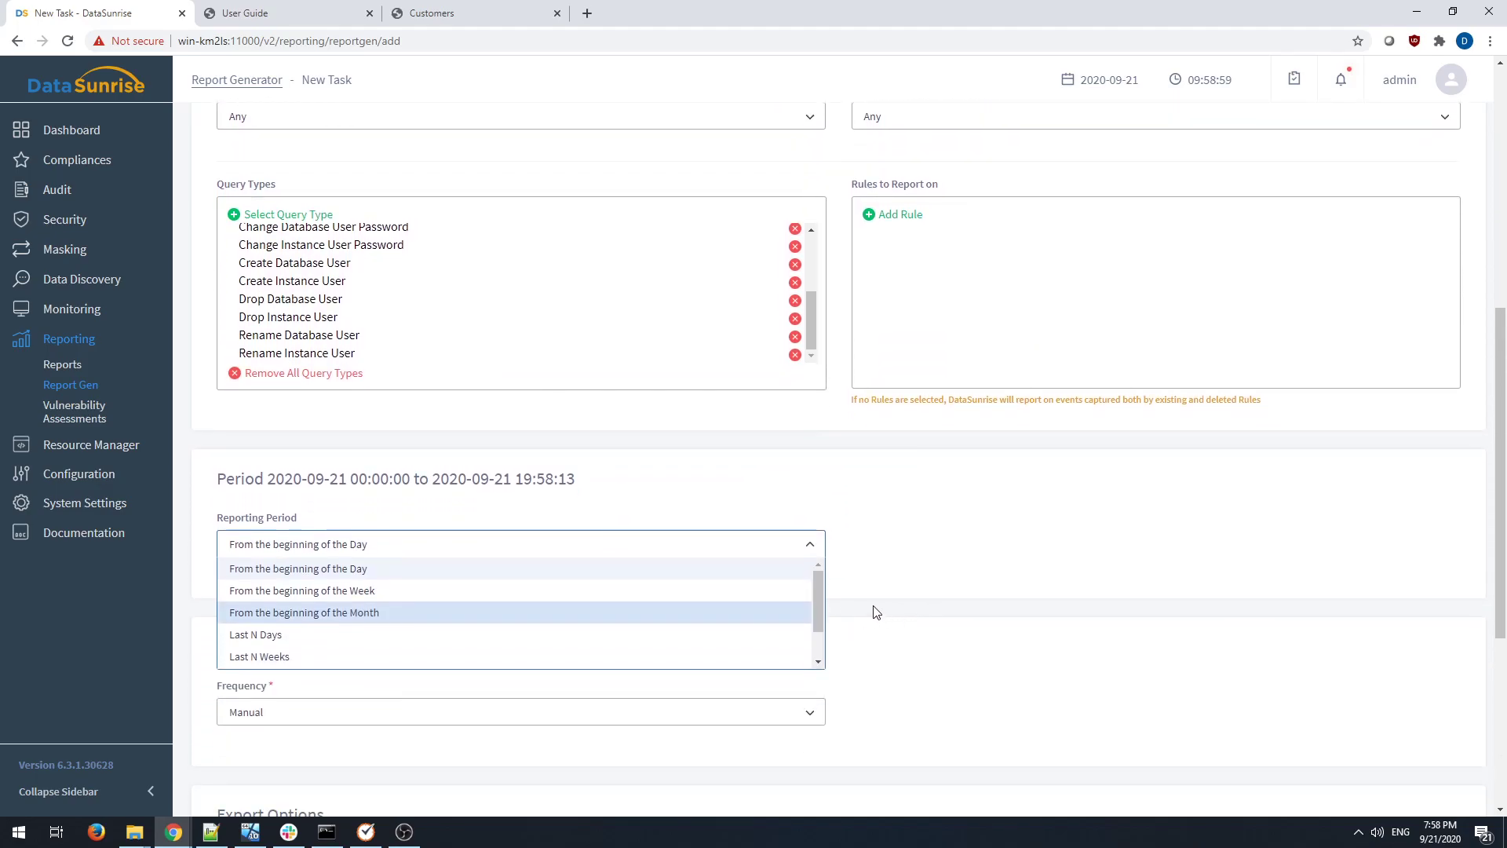
left_click_drag(819, 516, 813, 562)
left_click(273, 582)
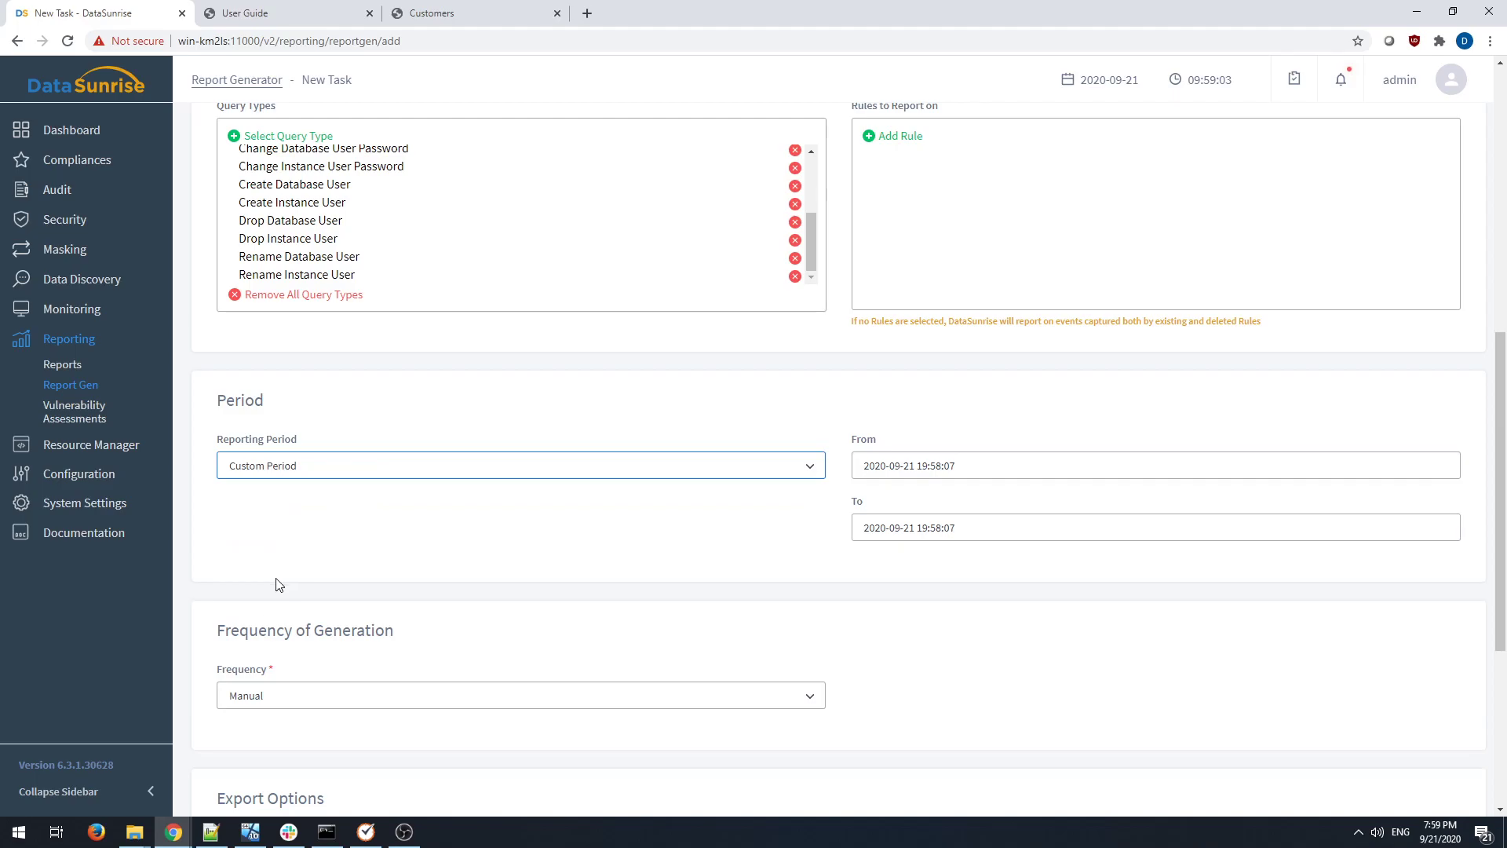
left_click(1033, 469)
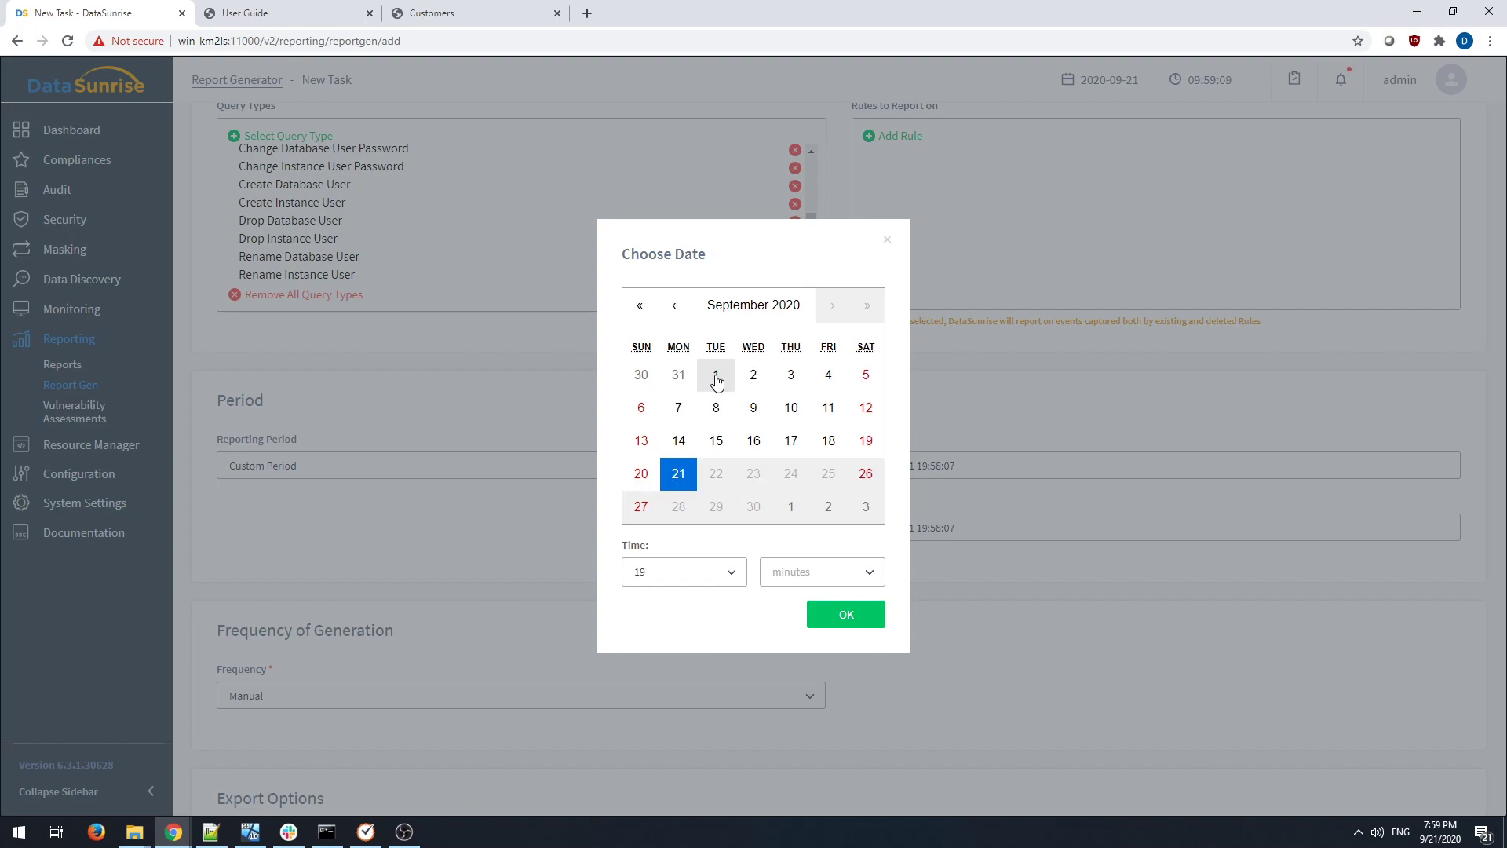
left_click_drag(786, 242, 783, 211)
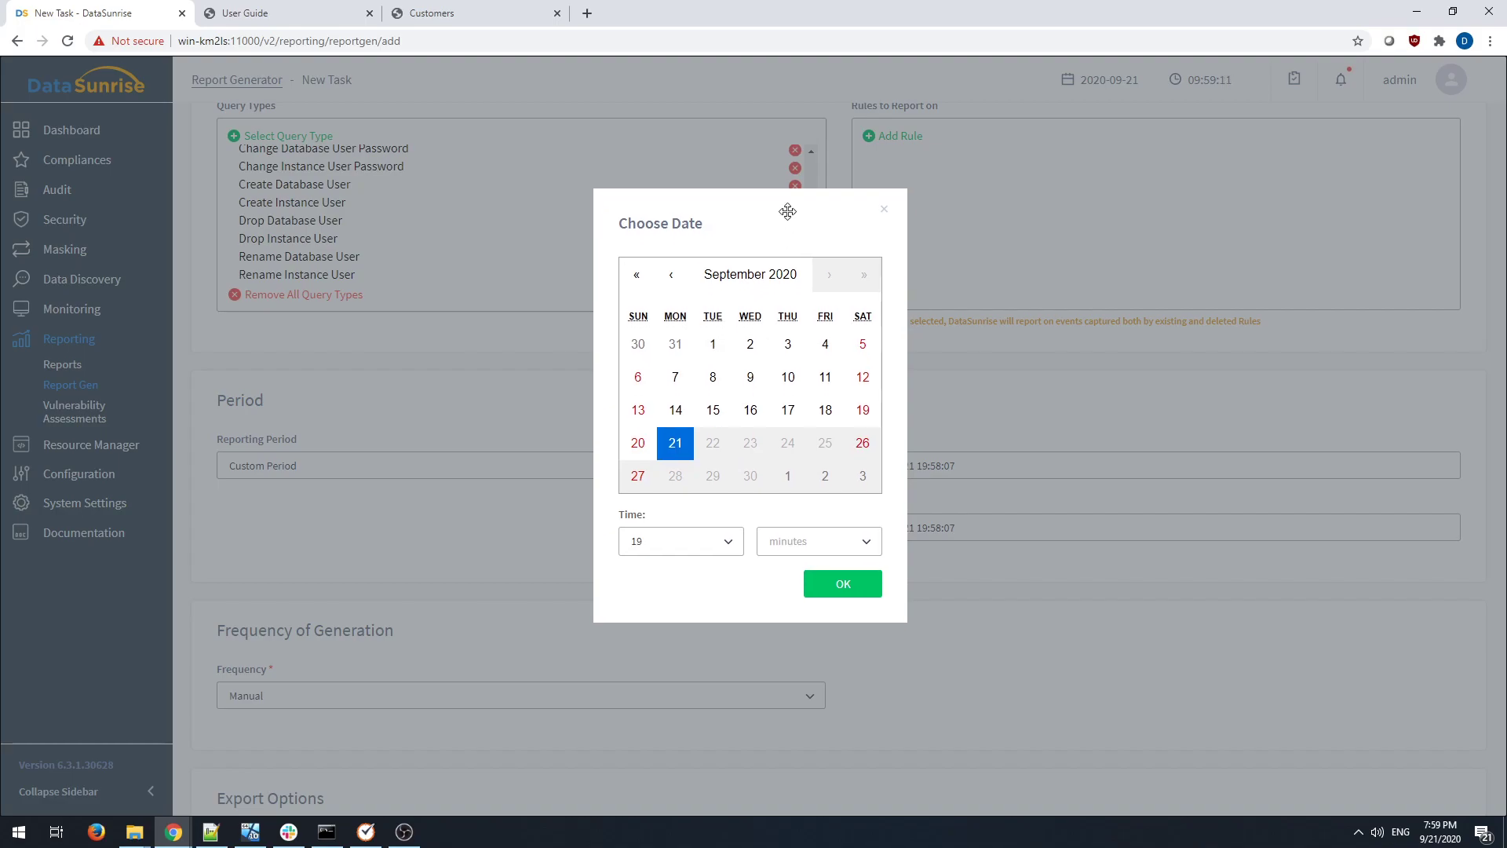
left_click(713, 345)
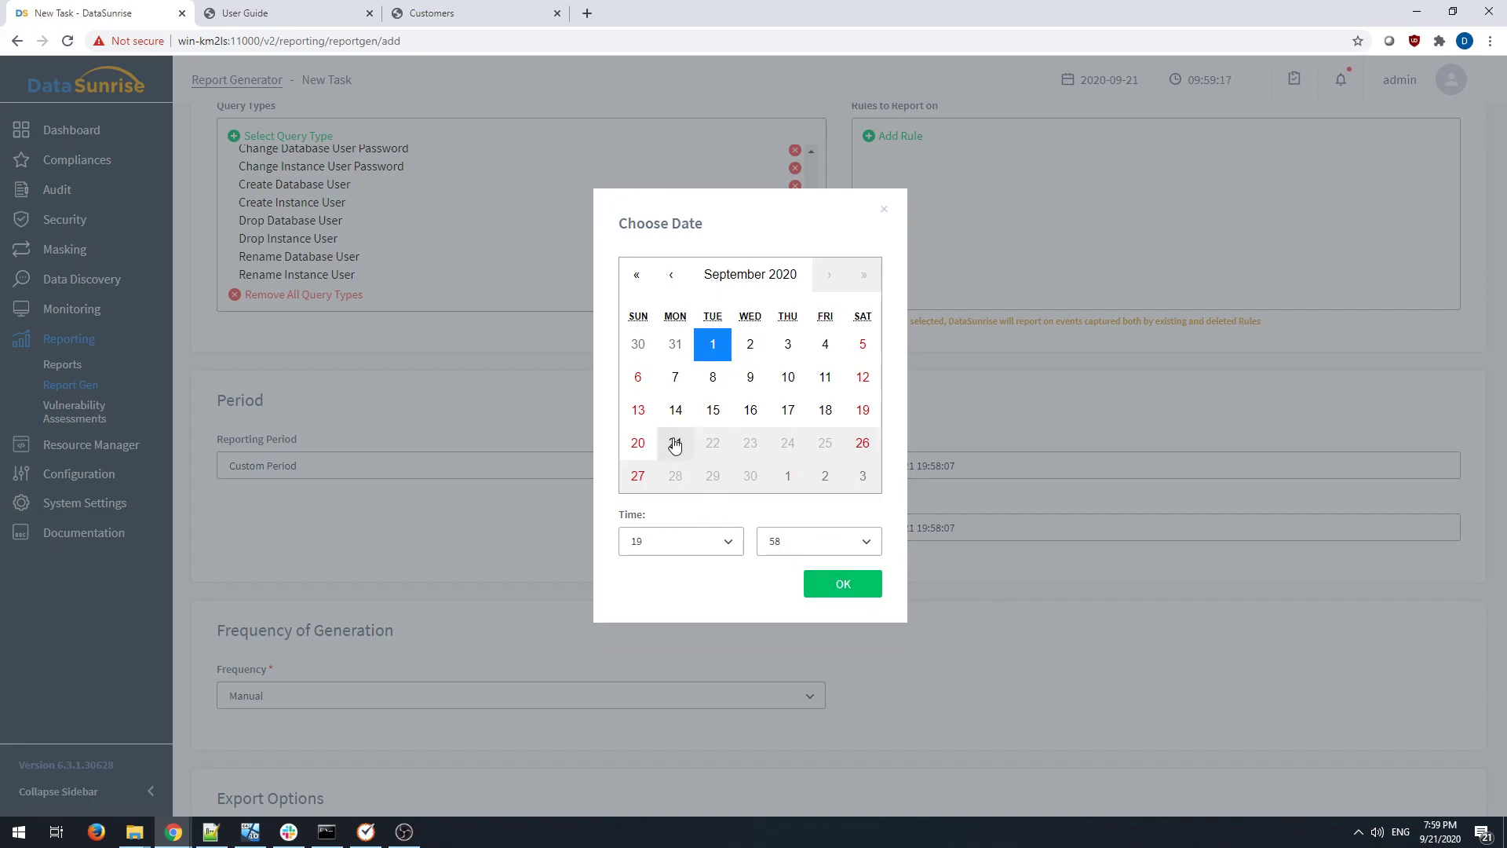
left_click(846, 585)
left_click(986, 526)
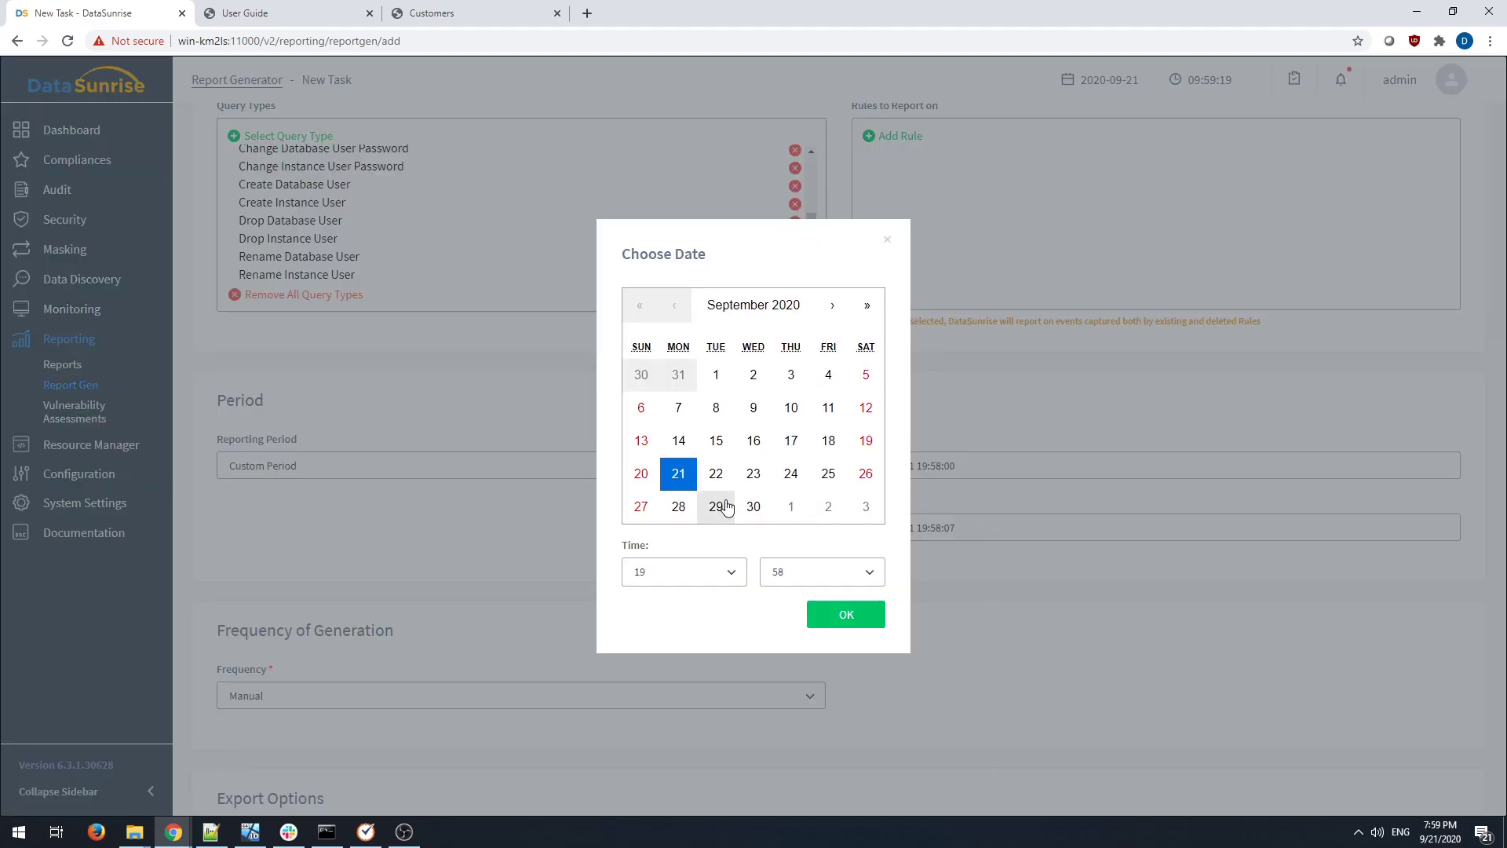
left_click(832, 614)
scroll(934, 627, "down", 3)
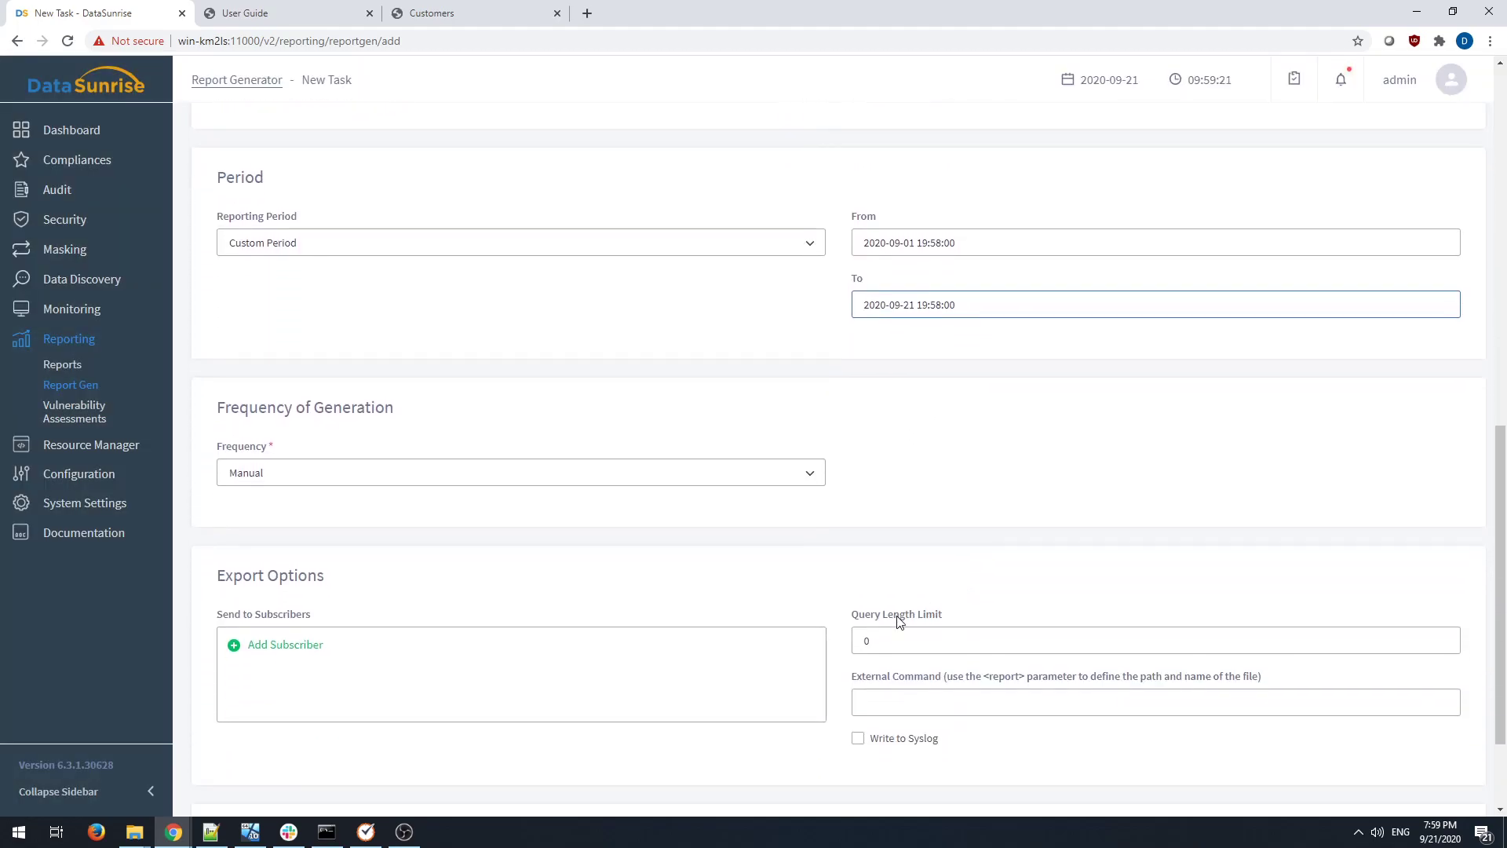
left_click_drag(402, 395, 234, 391)
left_click(303, 396)
left_click_drag(447, 411, 215, 378)
left_click(503, 414)
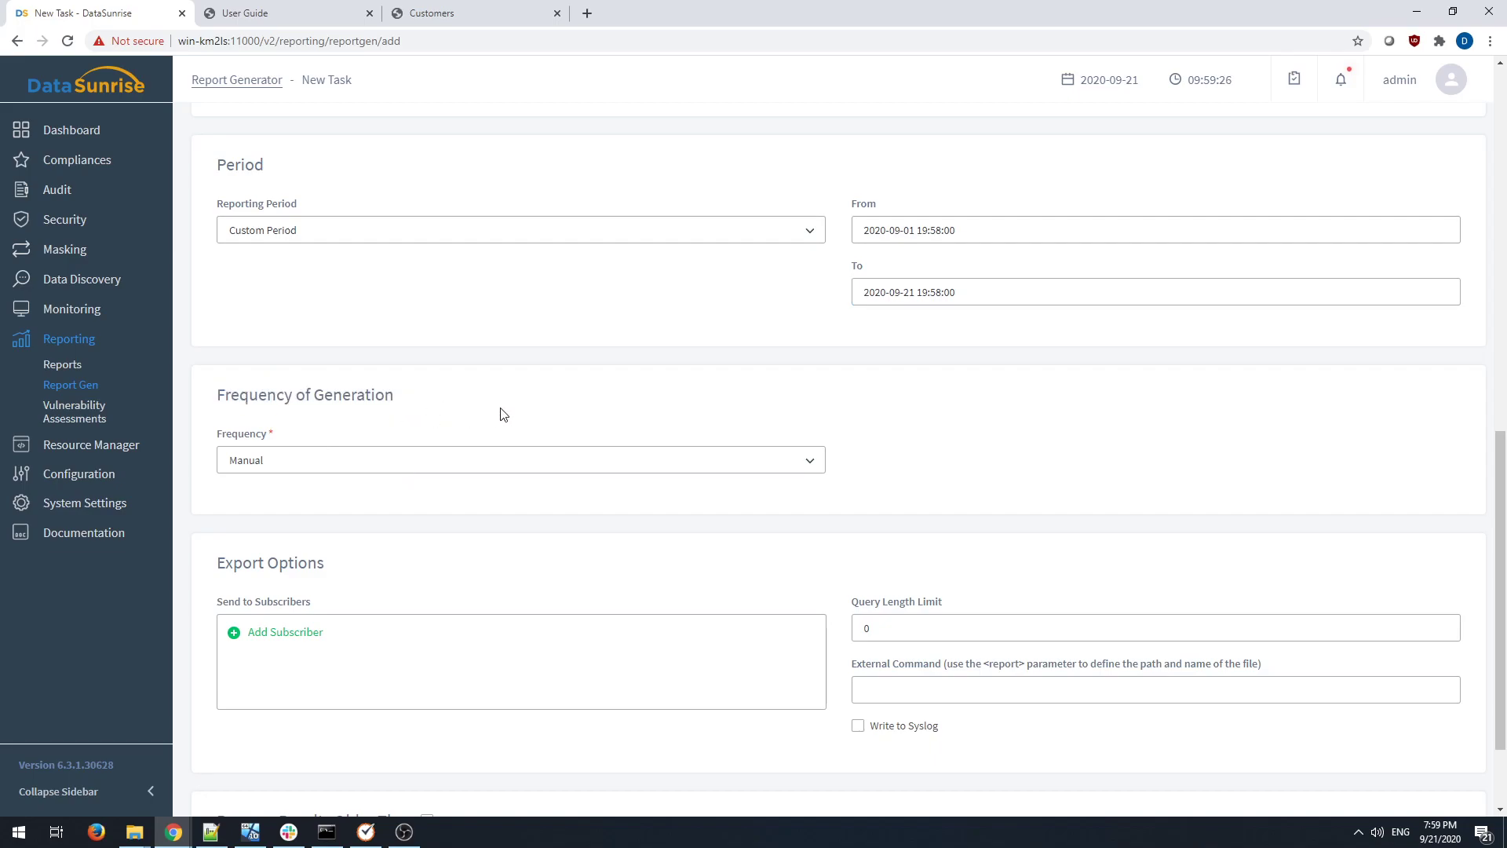
Try Weekly and Monthly as the report's generation frequency and set it back to Manual.
left_click(526, 463)
mouse_move(817, 510)
left_mouse_down()
mouse_move(824, 566)
mouse_move(820, 488)
left_mouse_up()
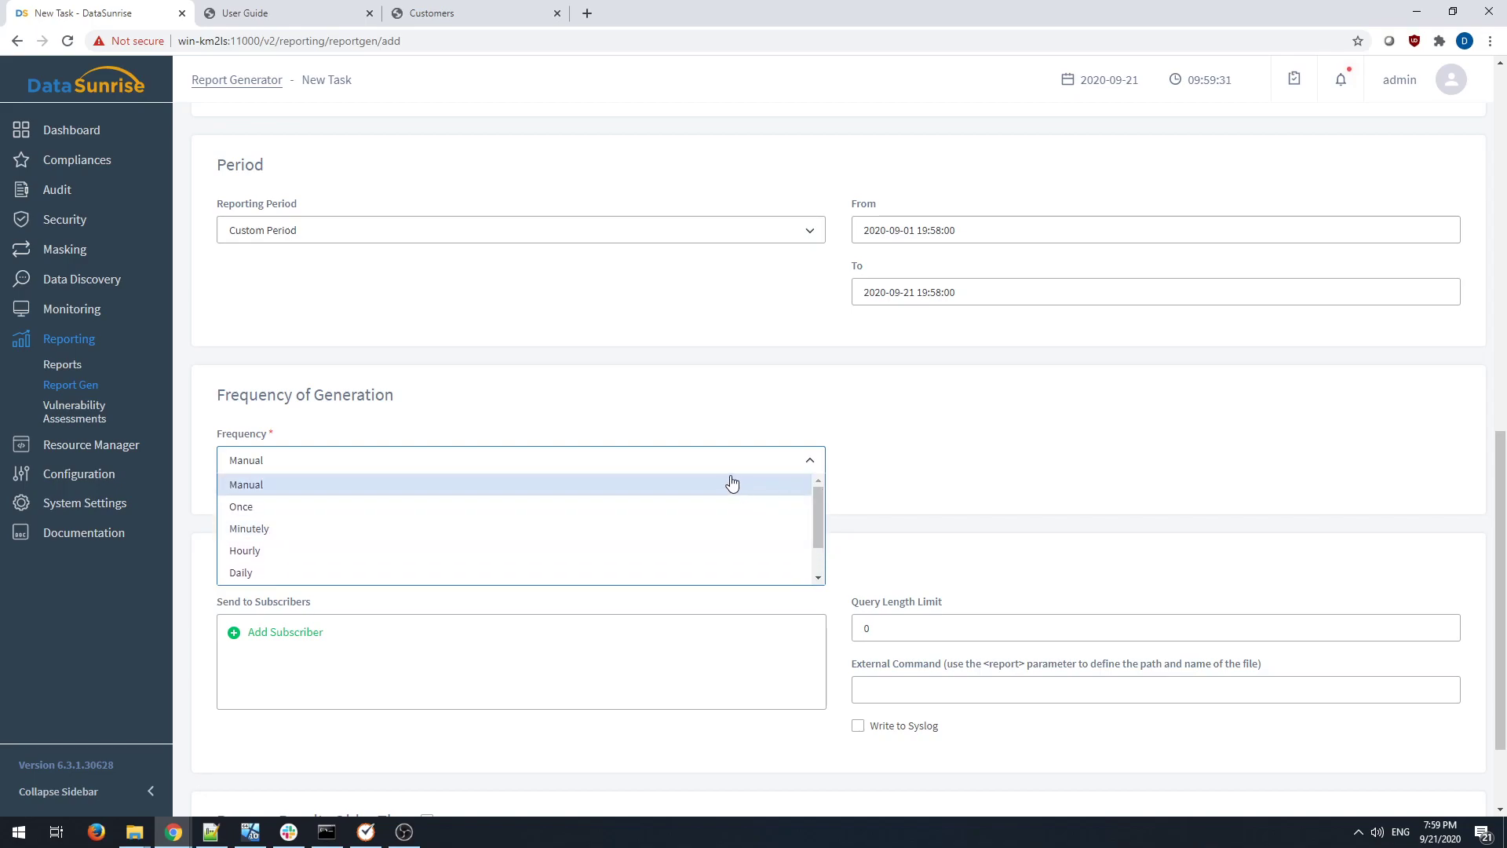
scroll(369, 559, "down", 2)
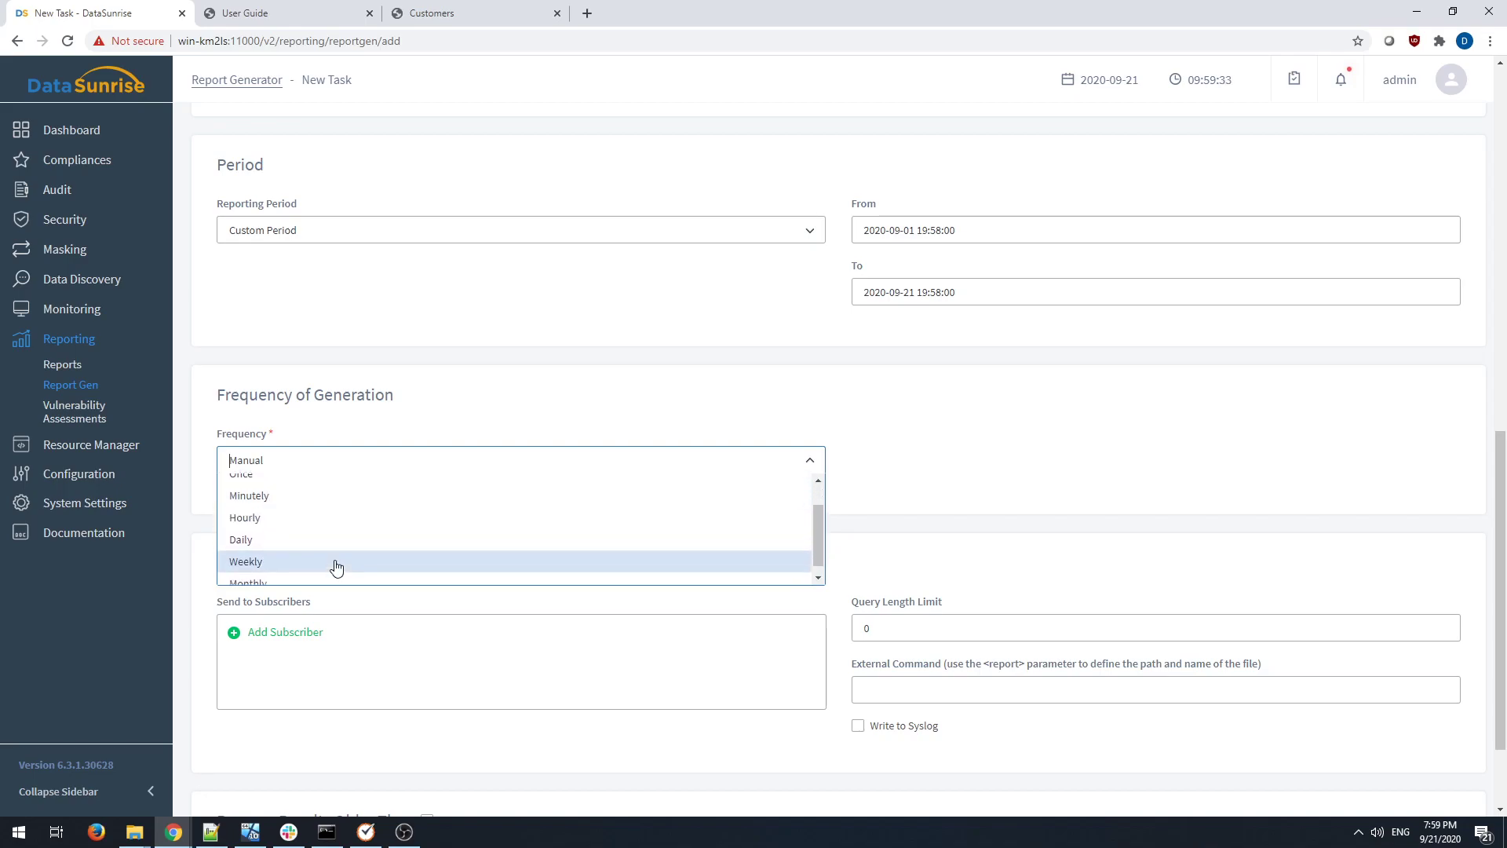
left_click(292, 557)
scroll(902, 620, "down", 2)
left_click(330, 303)
scroll(282, 374, "down", 1)
left_click(293, 338)
left_click(389, 224)
scroll(303, 285, "up", 2)
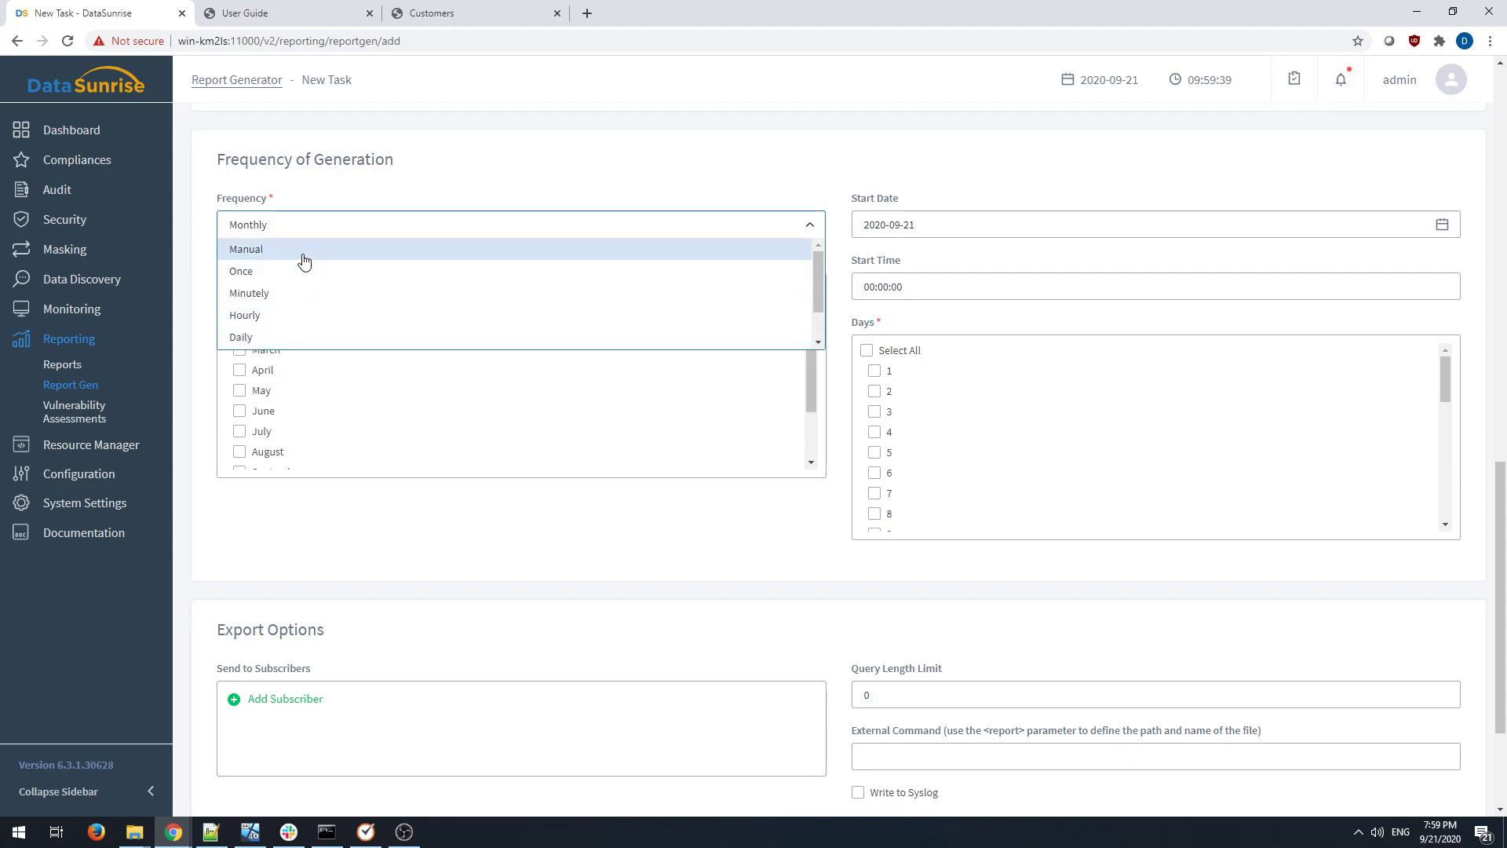
left_click(317, 249)
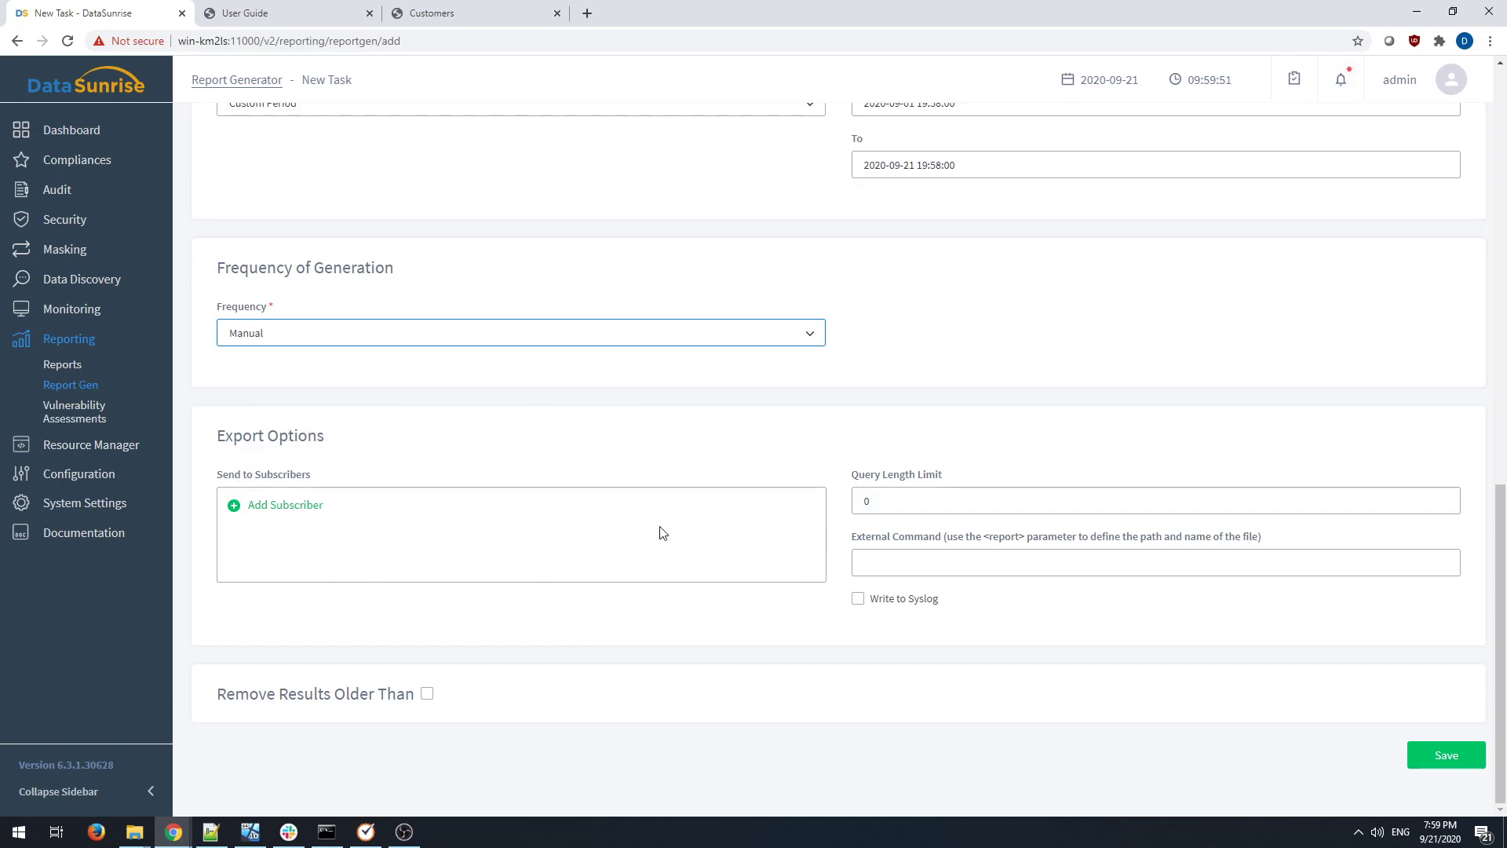
Check the list of available subscribers without adding any and save the report task.
left_click(300, 511)
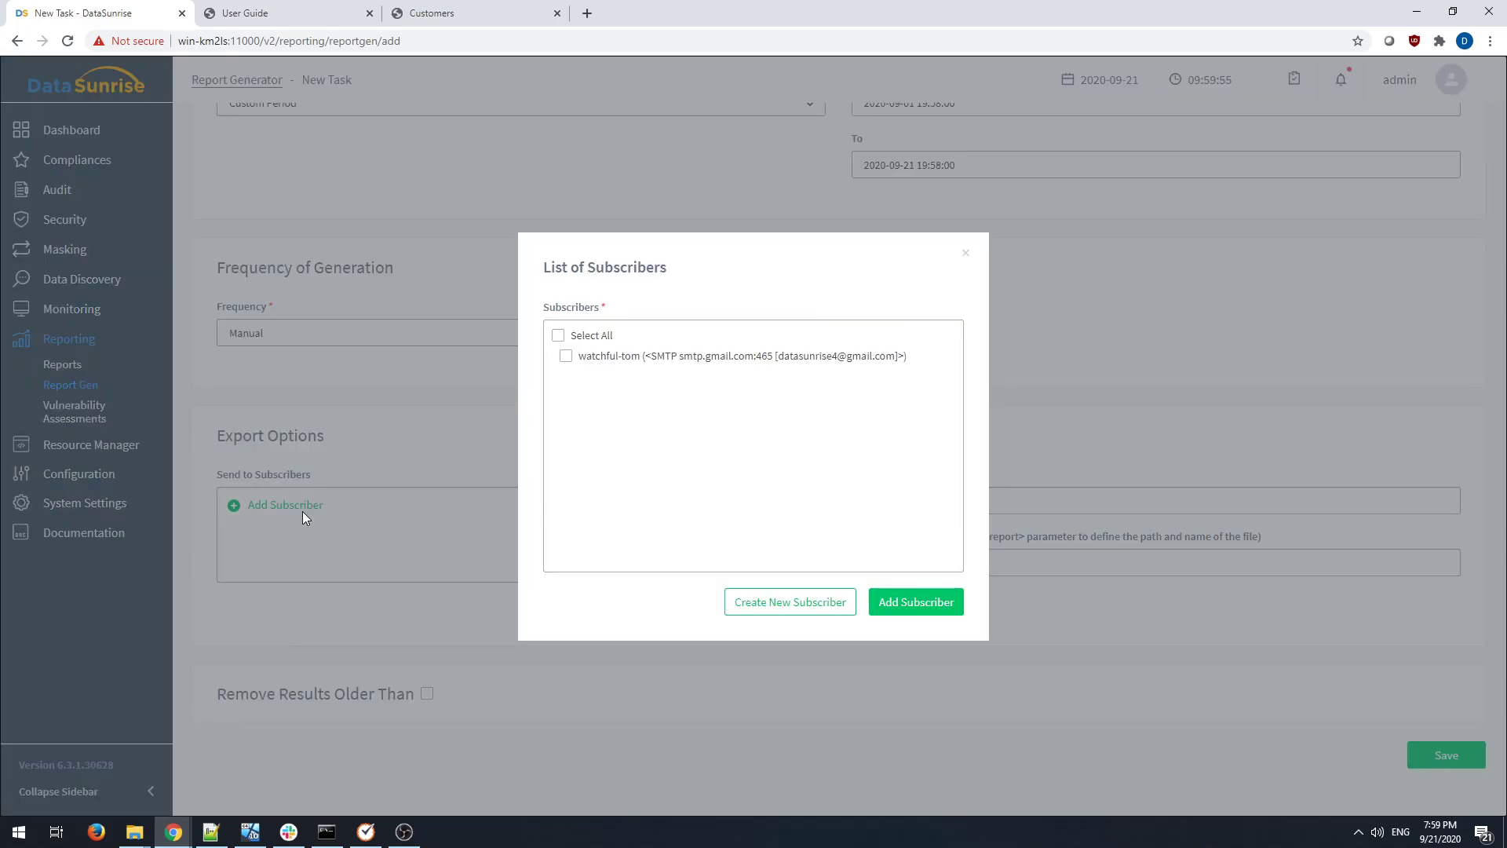
left_click(967, 252)
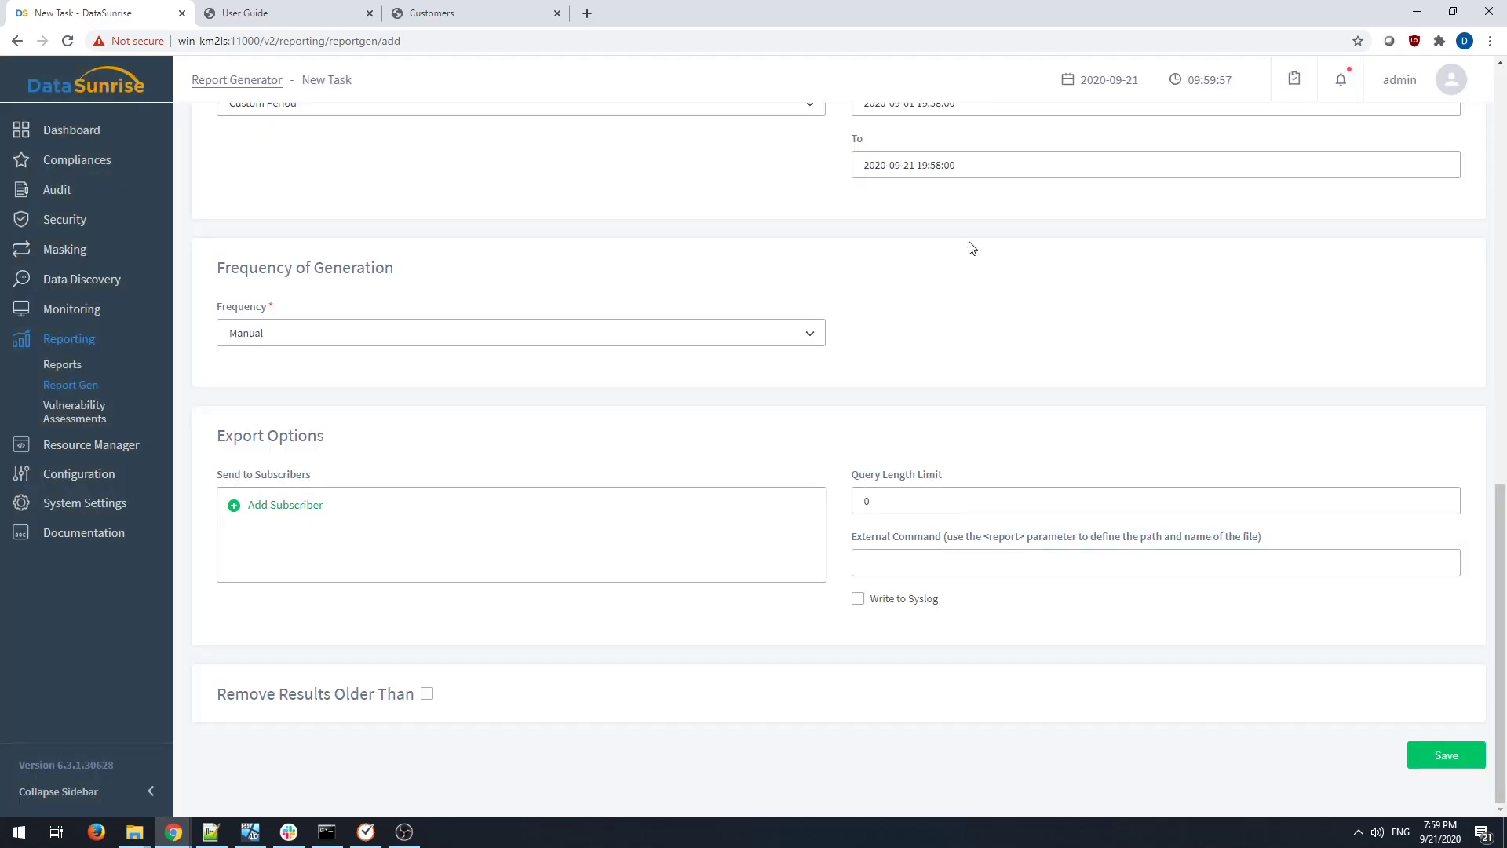
left_click(1445, 754)
Select the report-privs task in the report list and start its generation.
left_click(243, 358)
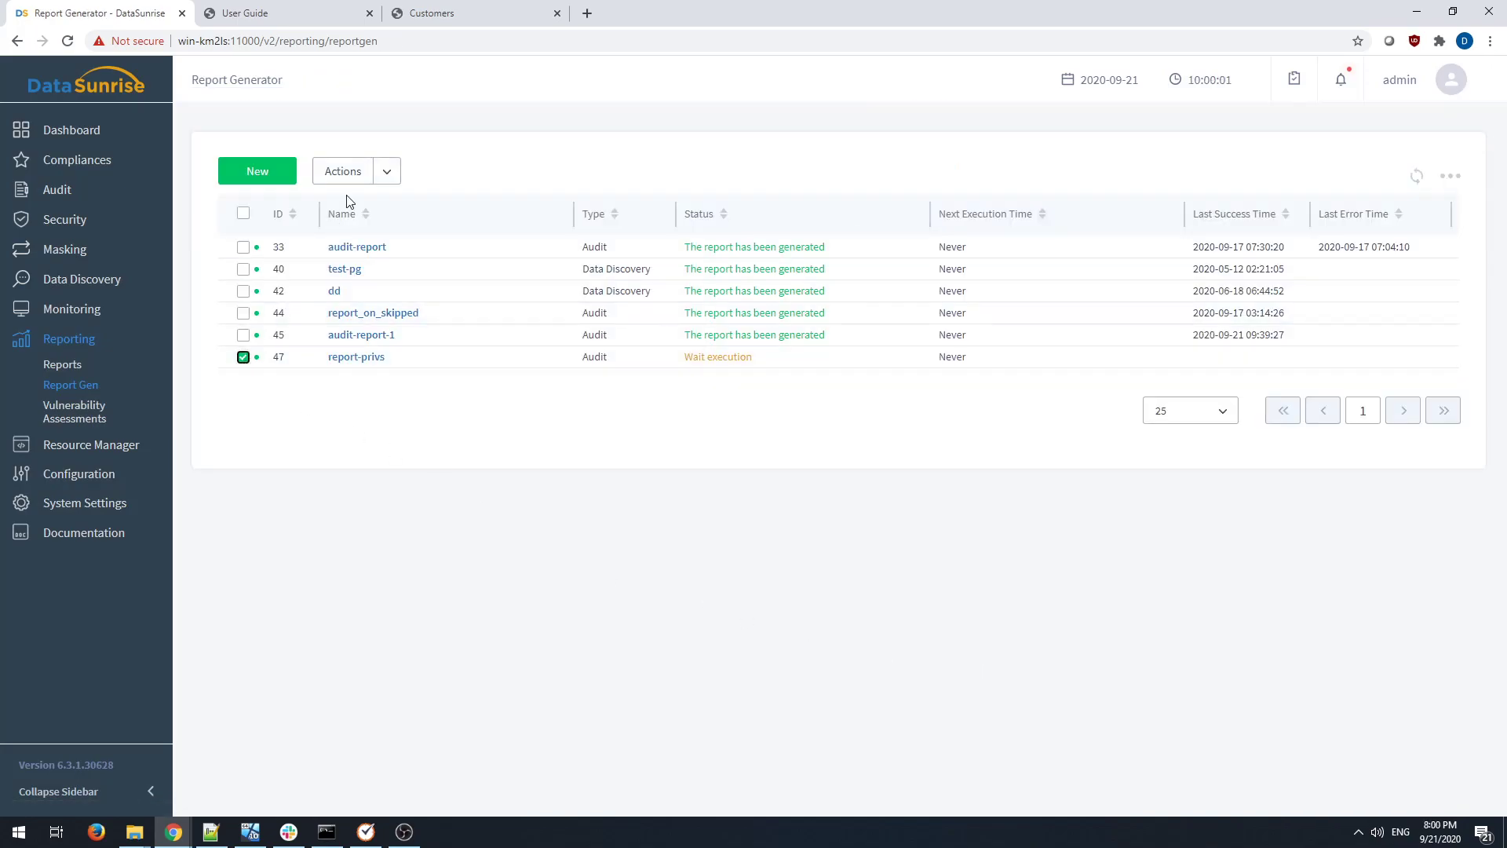
left_click(388, 173)
left_click(339, 203)
Open the app_business_objects object group from the configured object groups for editing.
mouse_move(100, 474)
mouse_move(31, 475)
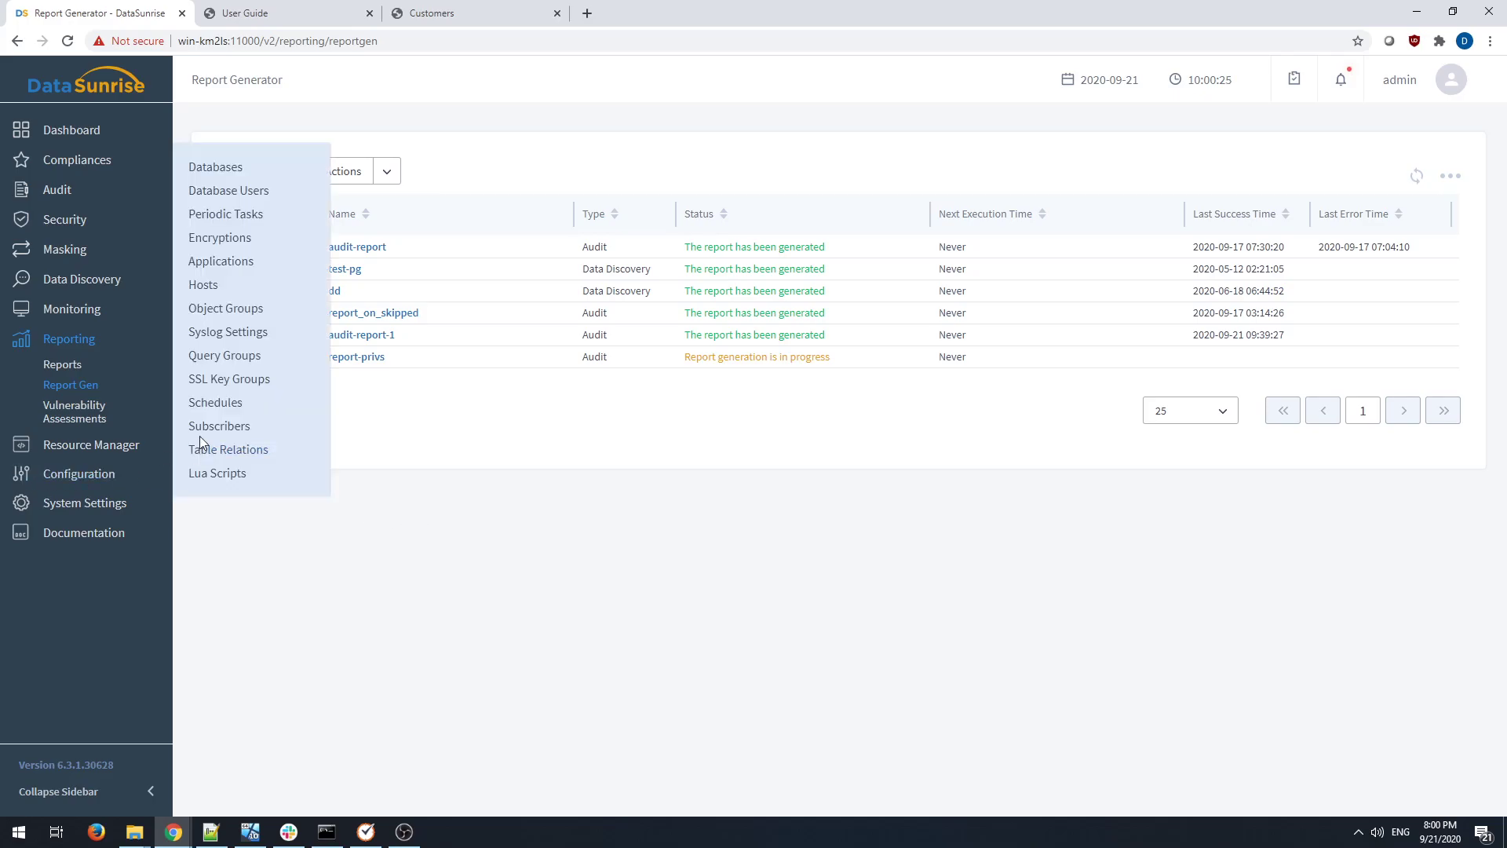
left_click(240, 308)
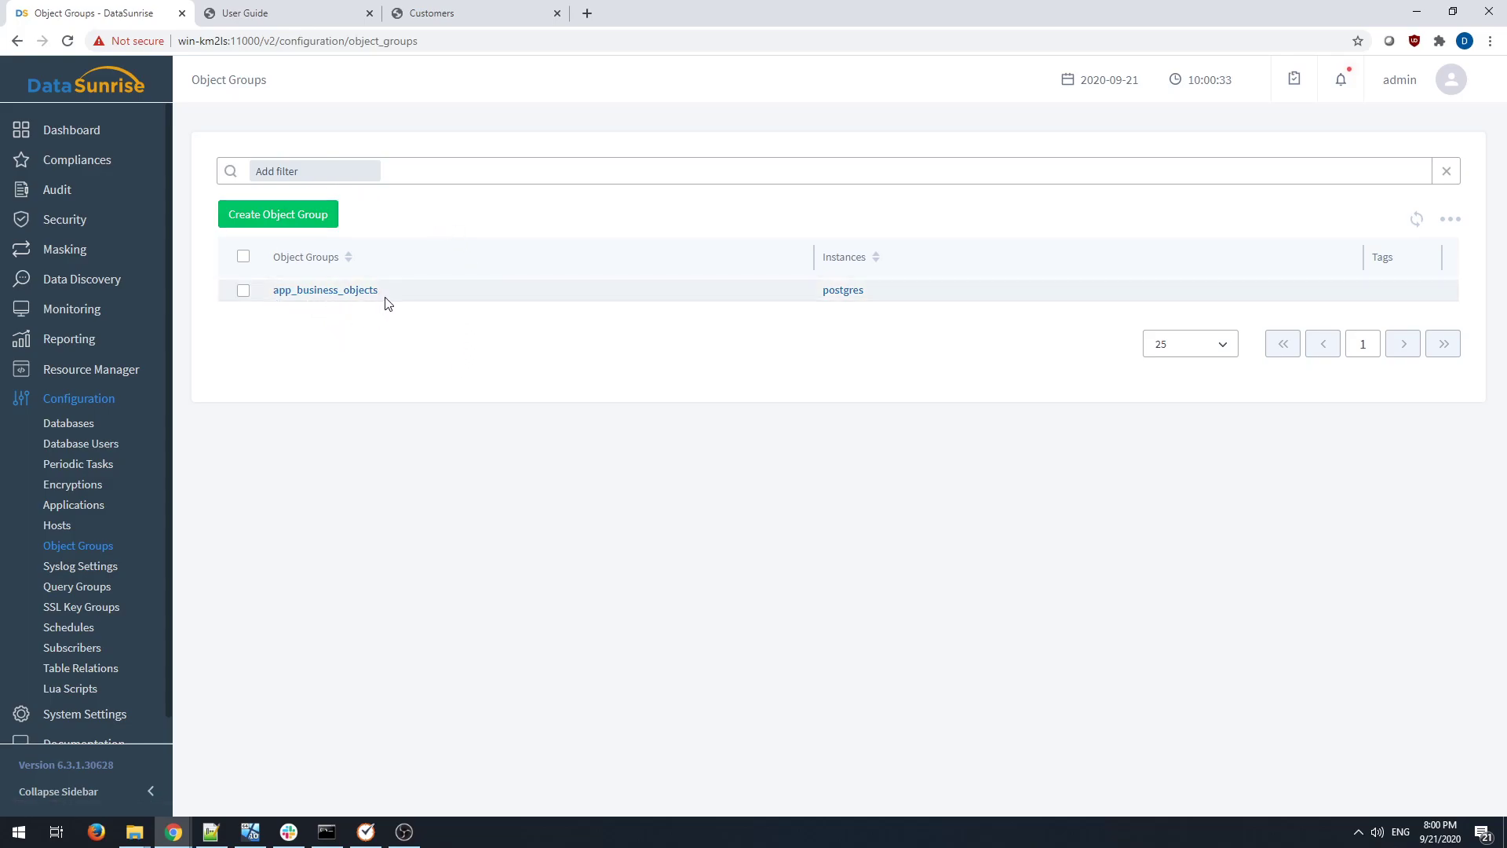
left_click(330, 290)
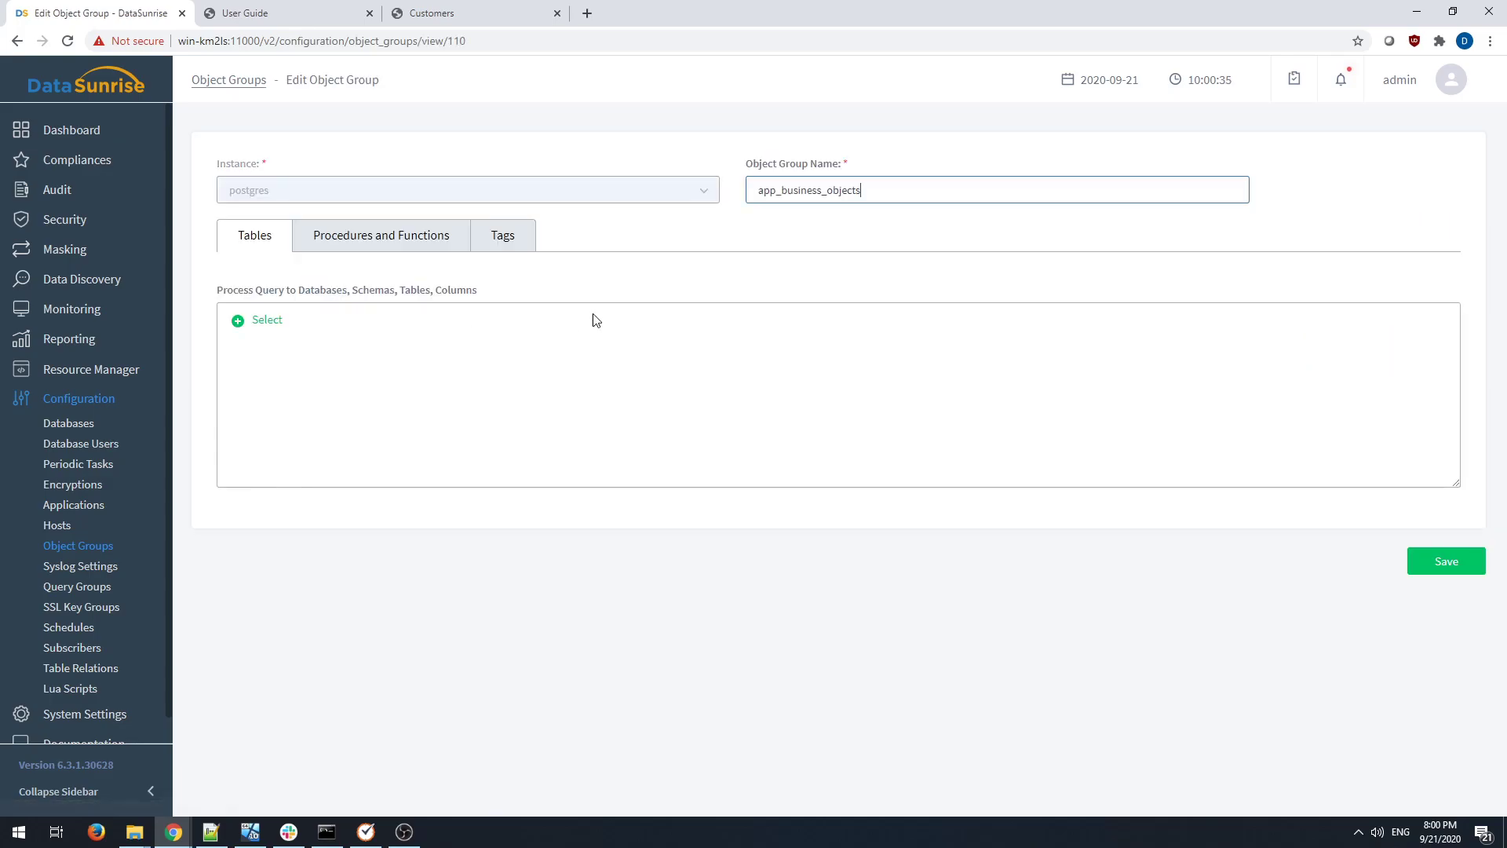
Enable auto-selection of direct children, add the test database's public schema with all its tables and columns to the group, and save it.
left_click(266, 324)
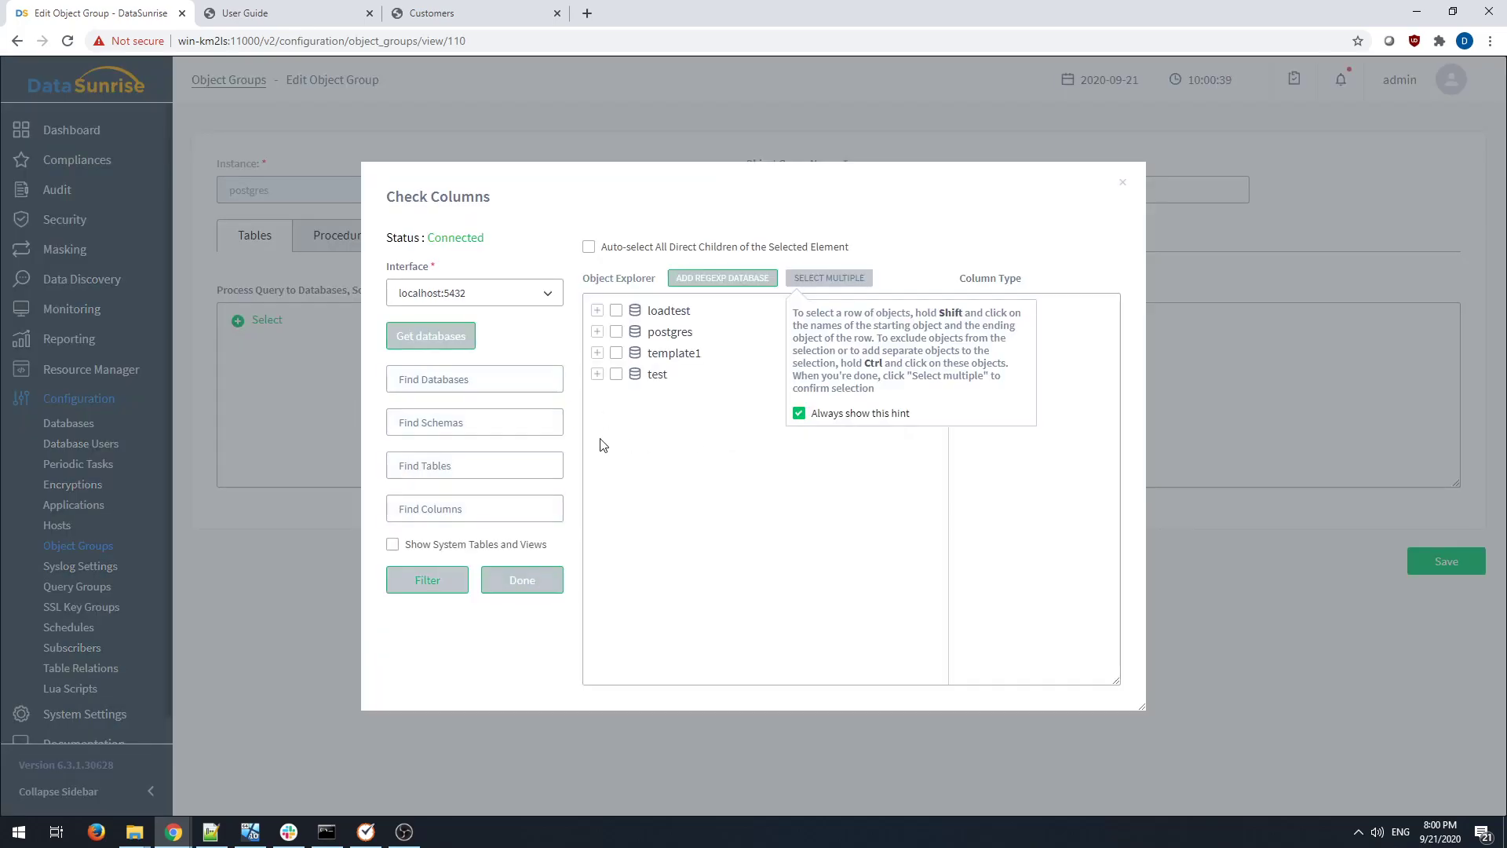
left_click(598, 375)
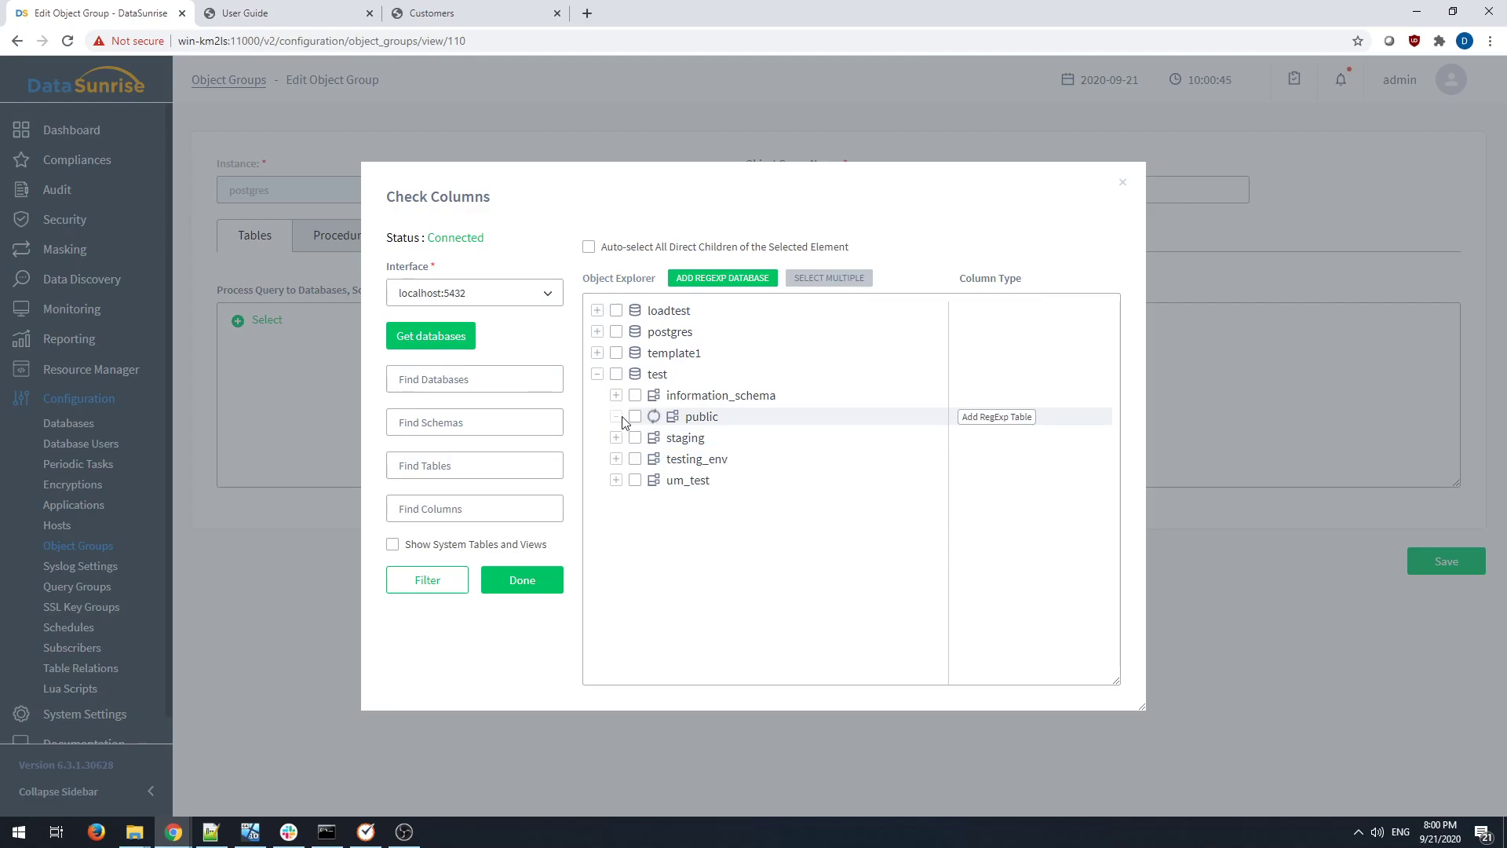
left_click(617, 417)
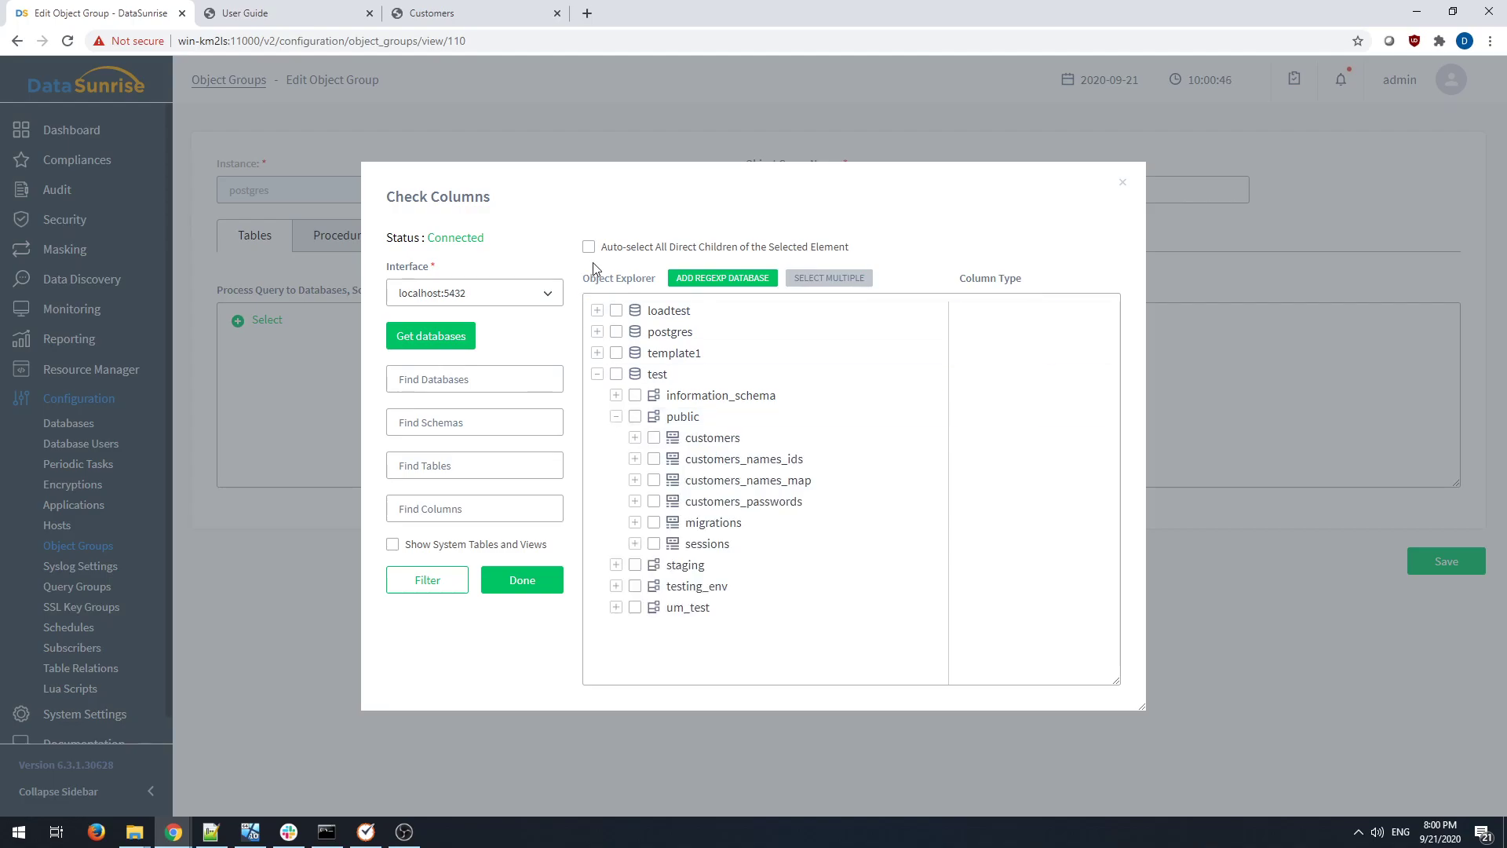
left_click(635, 416)
scroll(817, 573, "down", 7)
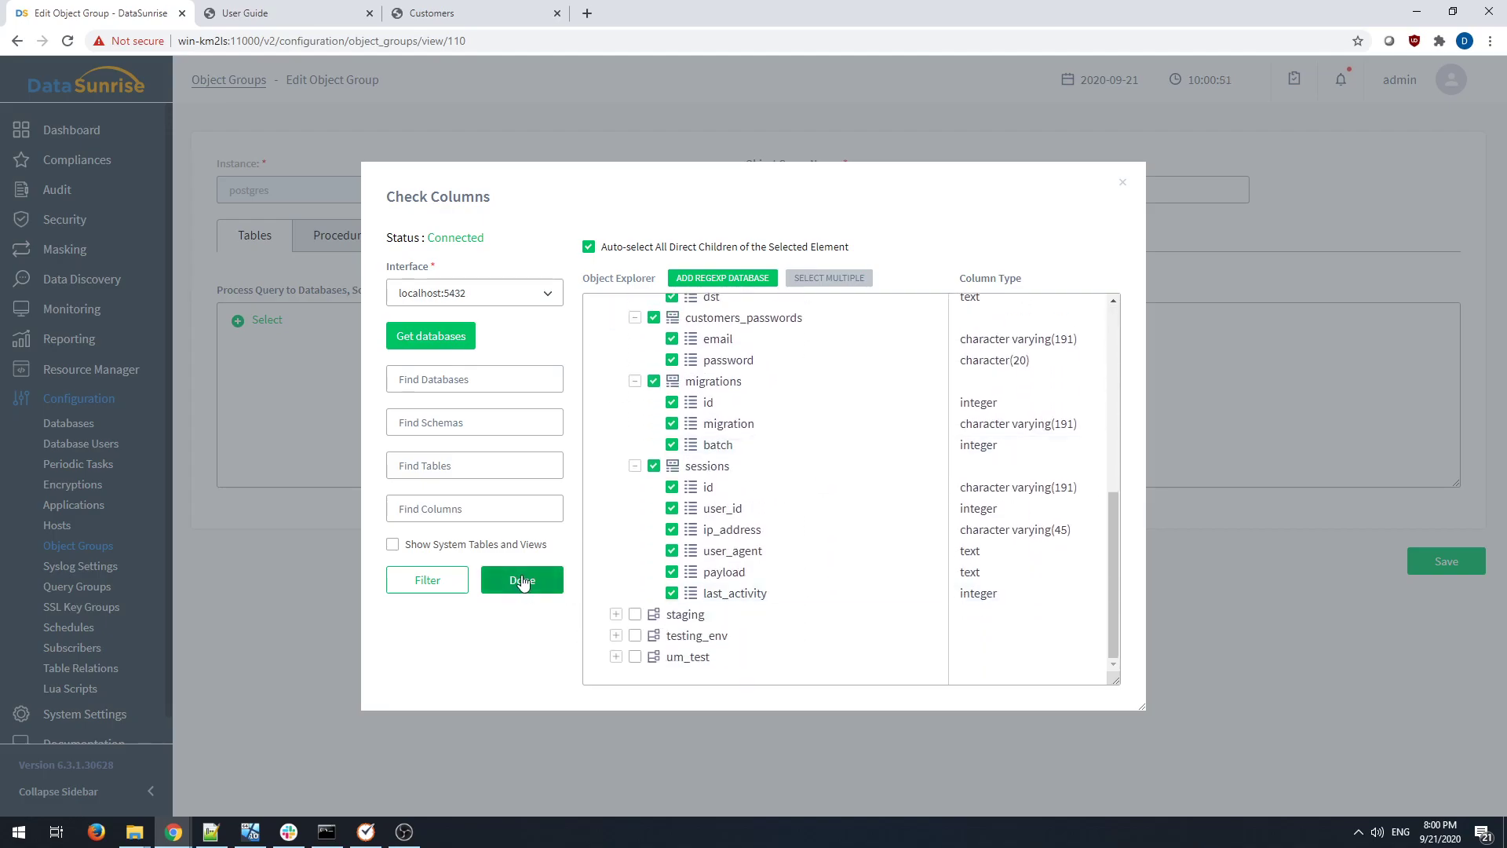
scroll(637, 567, "up", 5)
scroll(649, 421, "up", 3)
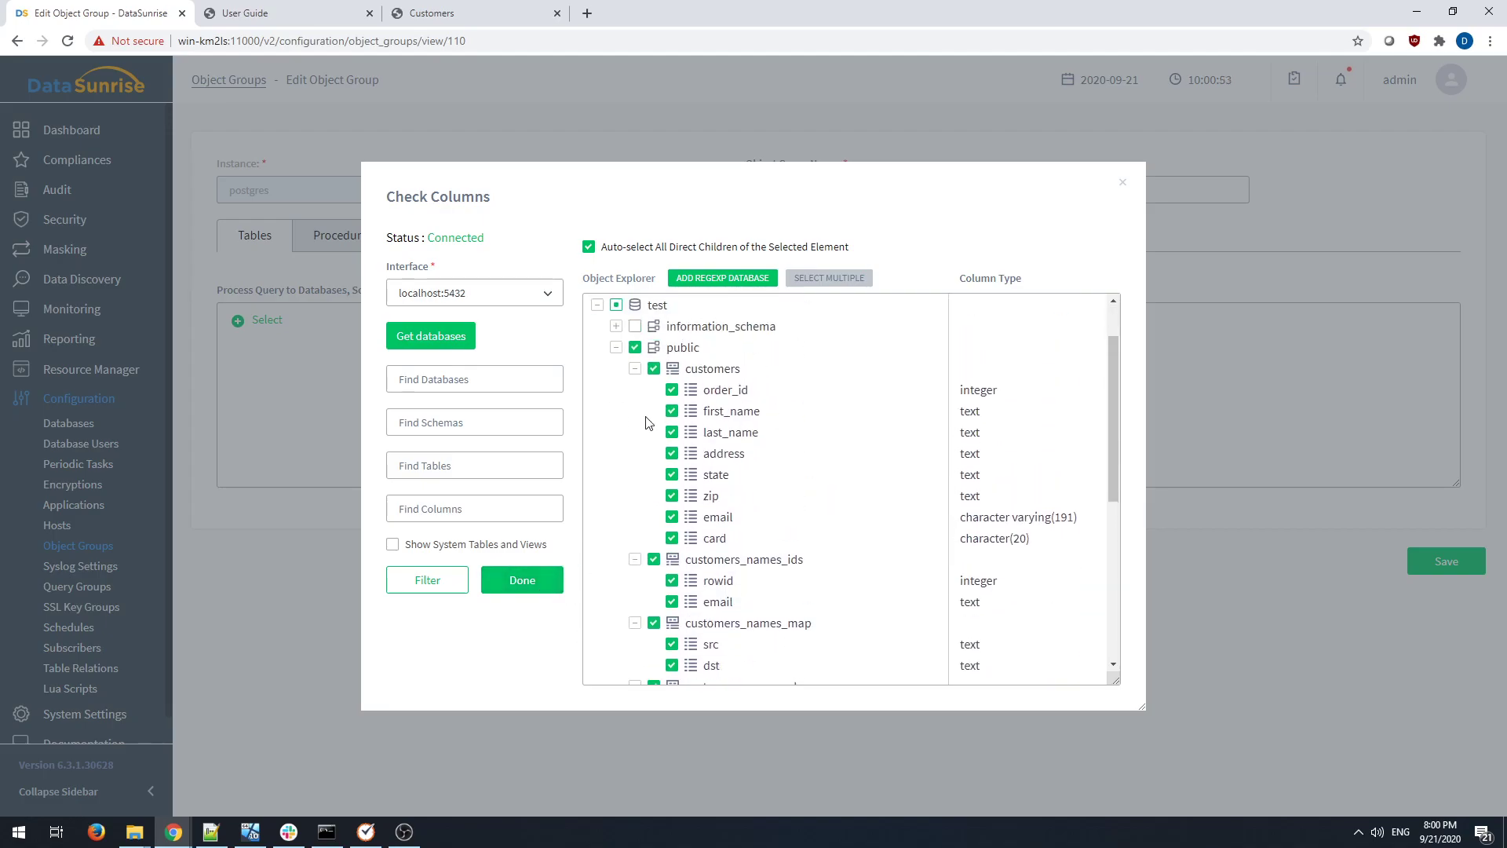
left_click(522, 581)
scroll(594, 594, "down", 5)
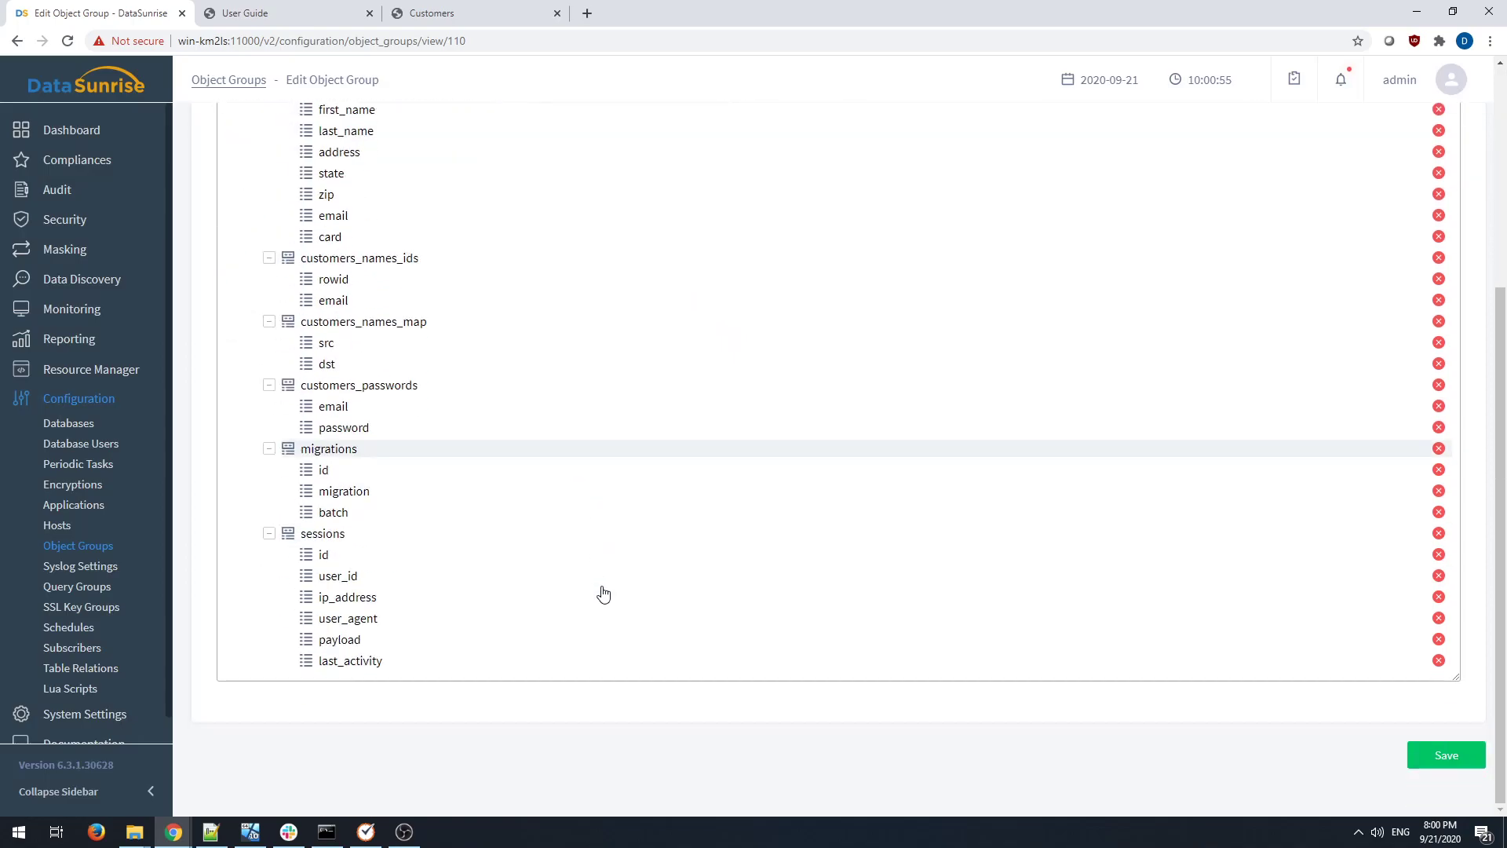
left_click(1441, 755)
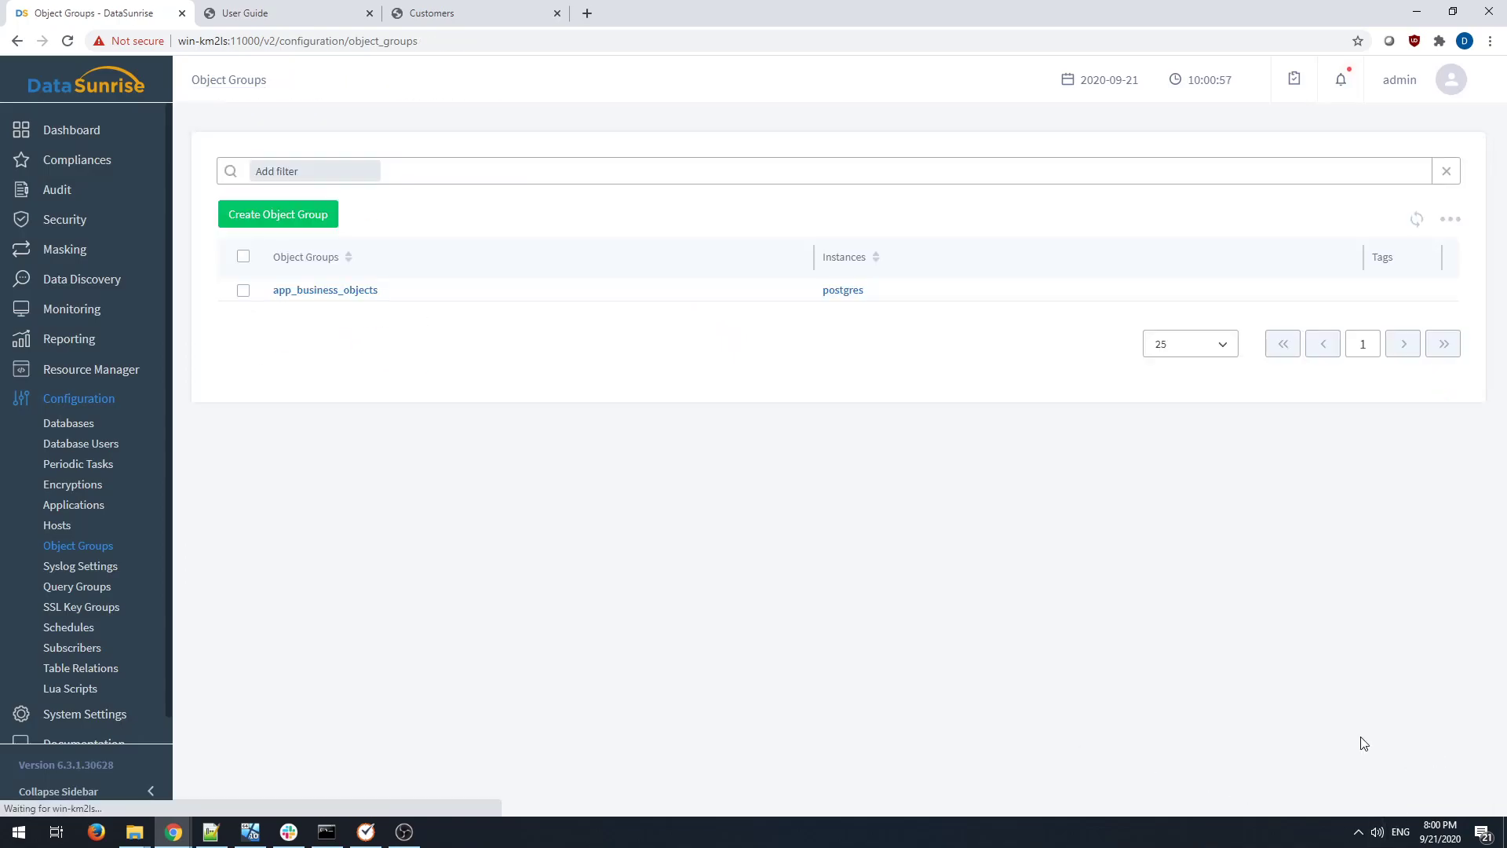
Return to the report generator and create a new task named reports-on-business-objects-access.
mouse_move(78, 345)
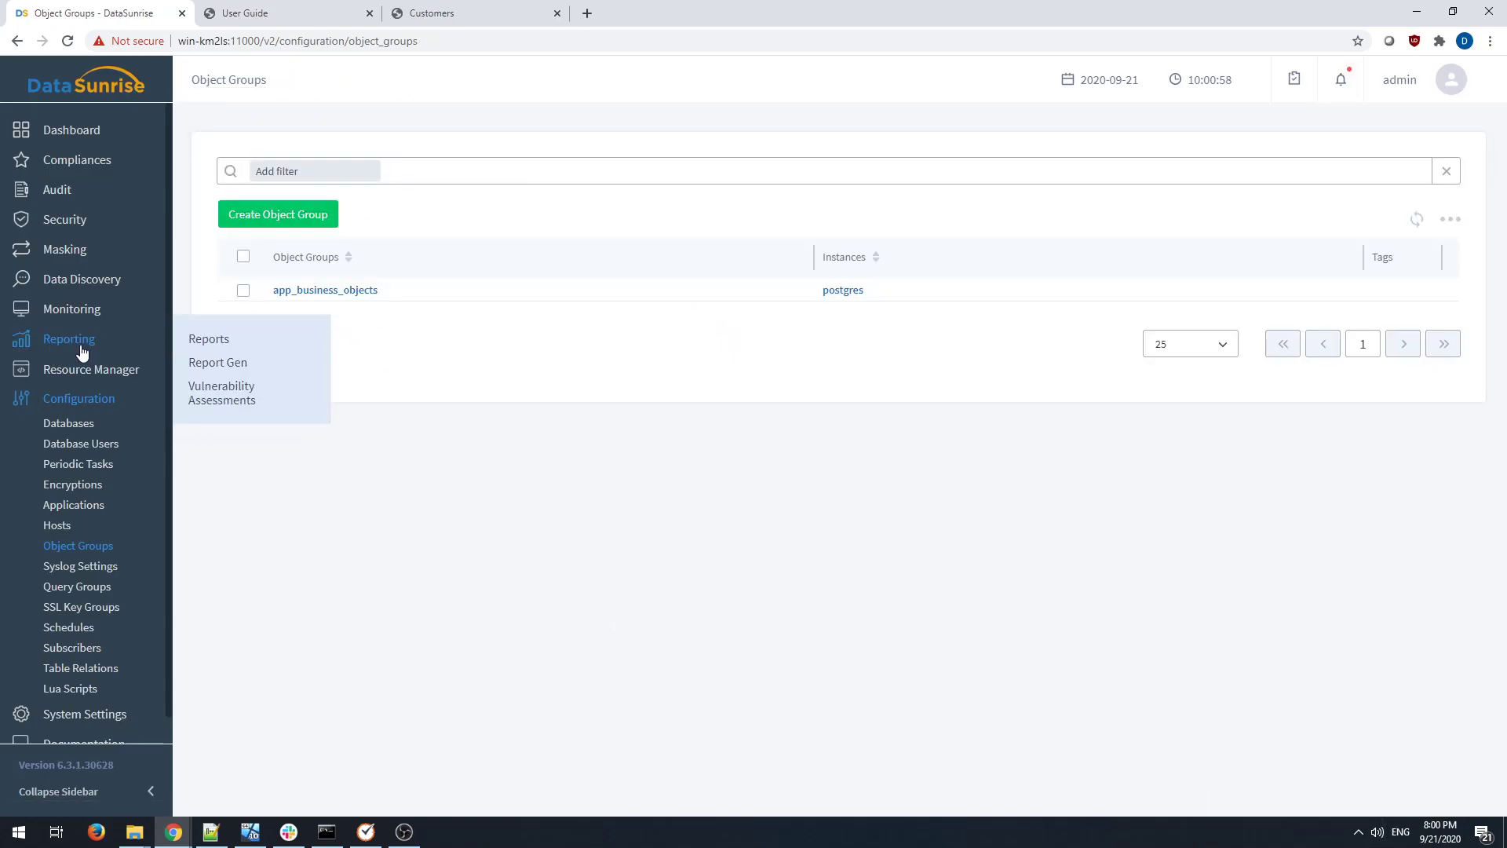
left_click(227, 367)
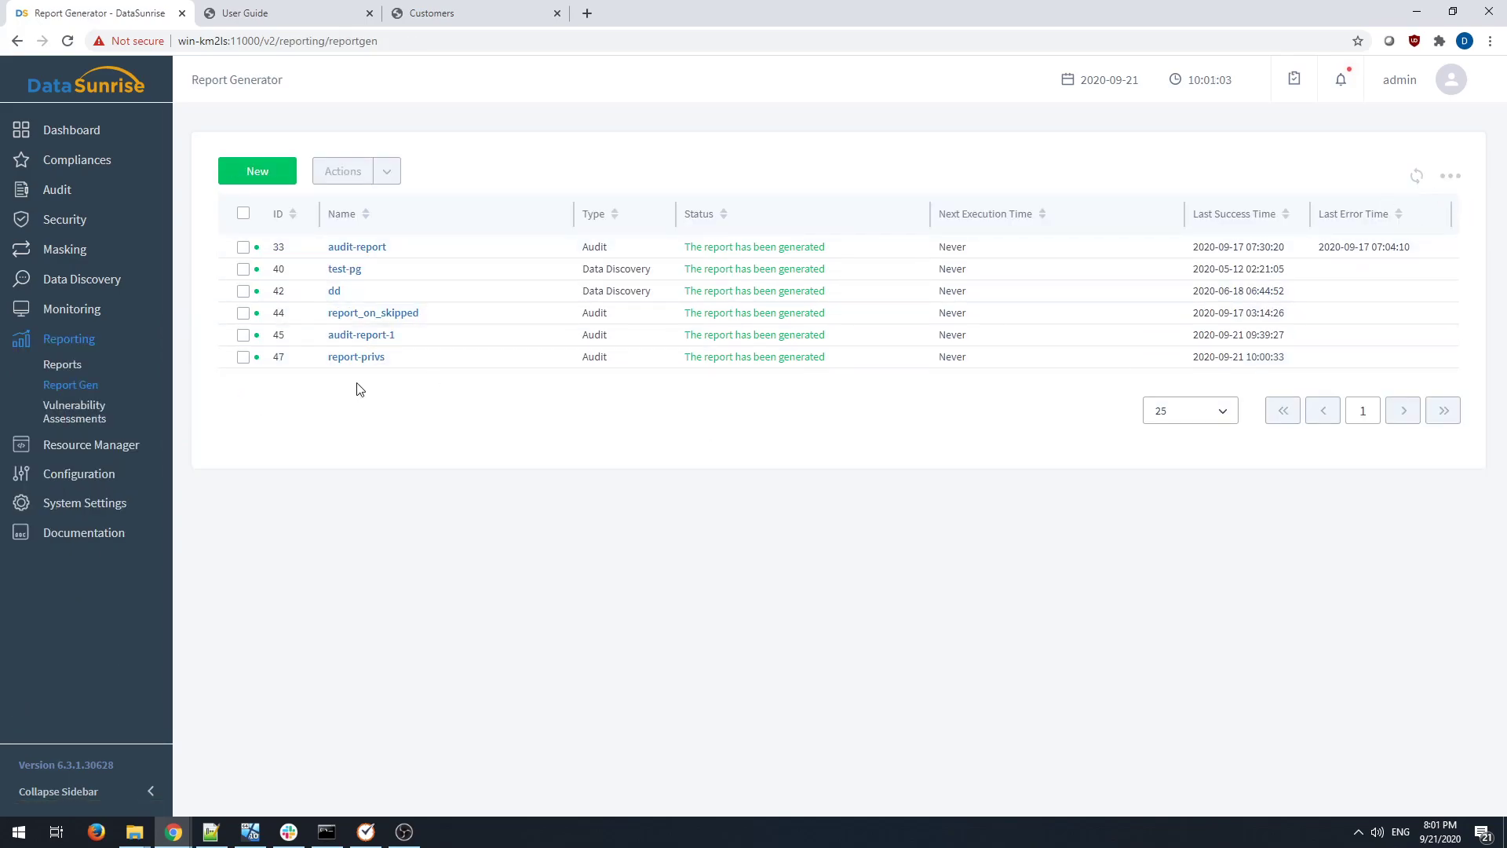
left_click(277, 181)
left_click(345, 234)
type("reports-on-business-objects-access")
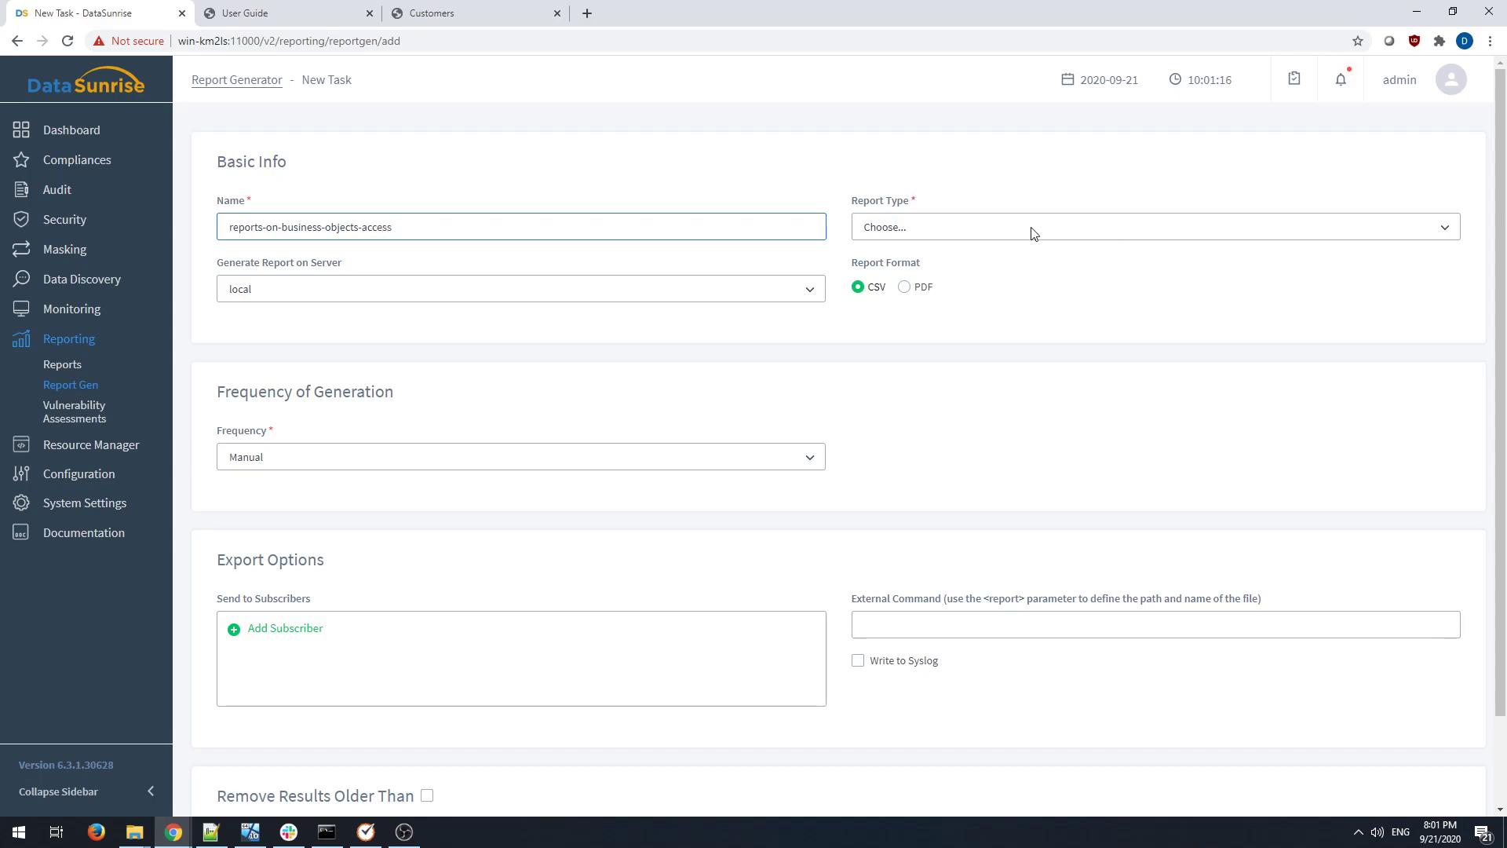
Set the new task's report type to Audit and its report format to PDF.
left_click(1033, 233)
left_click(919, 276)
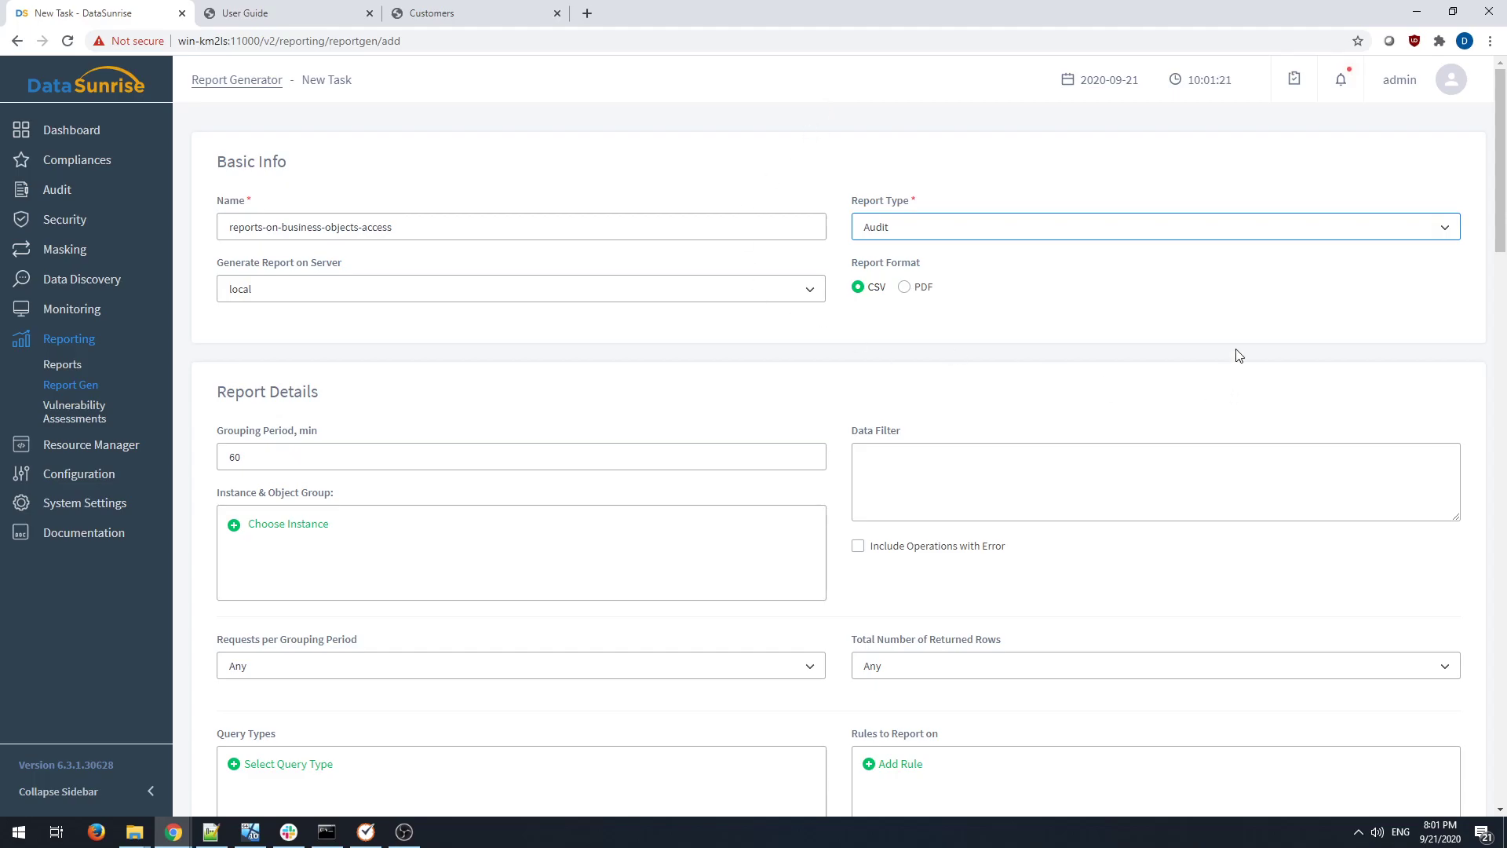
left_click(916, 294)
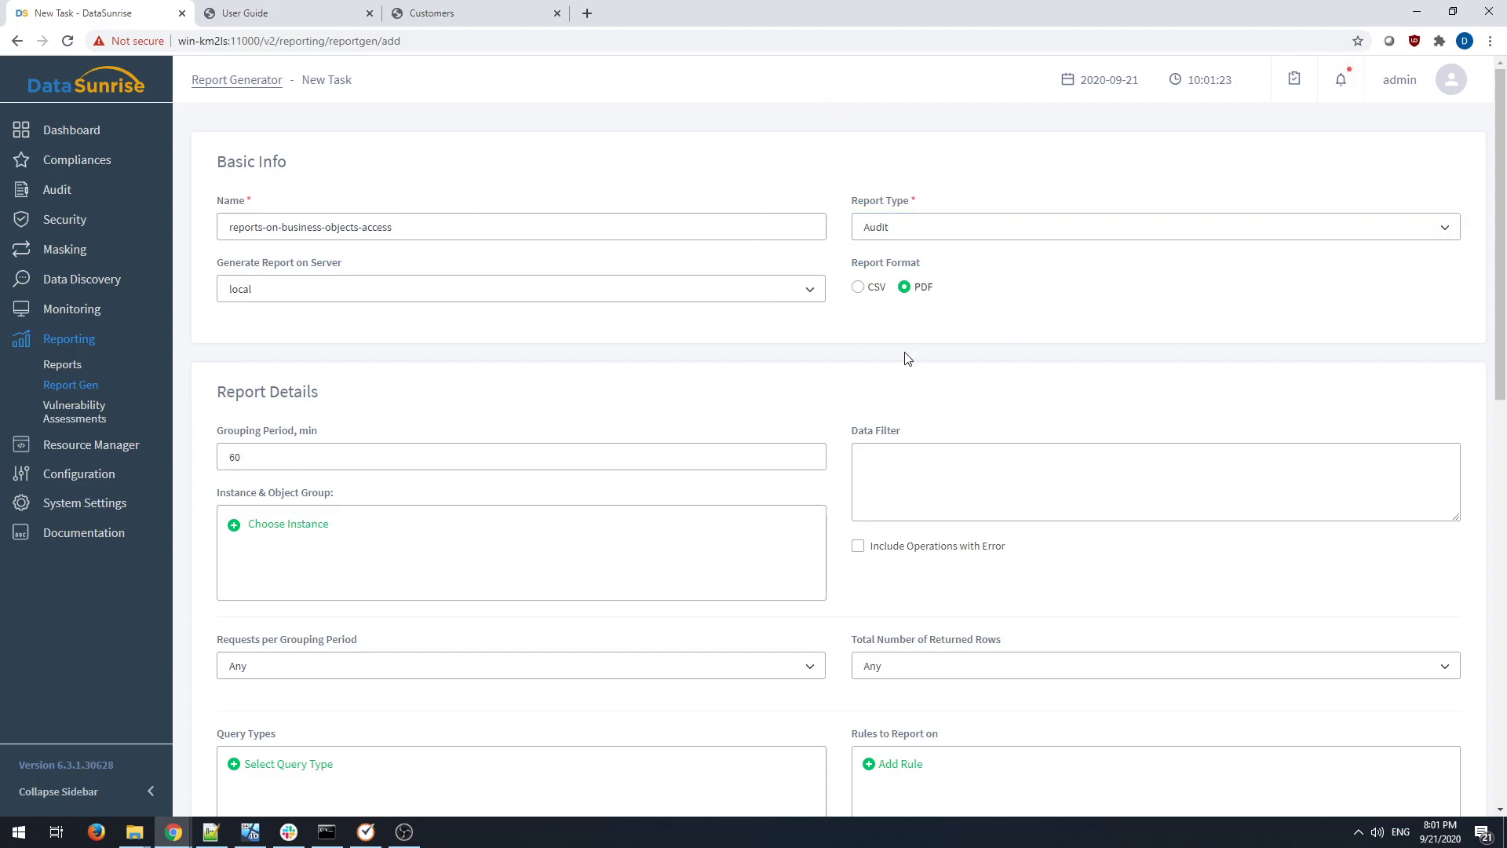
Add the postgres instance with the app_business_objects object group to the report details.
scroll(787, 410, "down", 1)
left_click(274, 445)
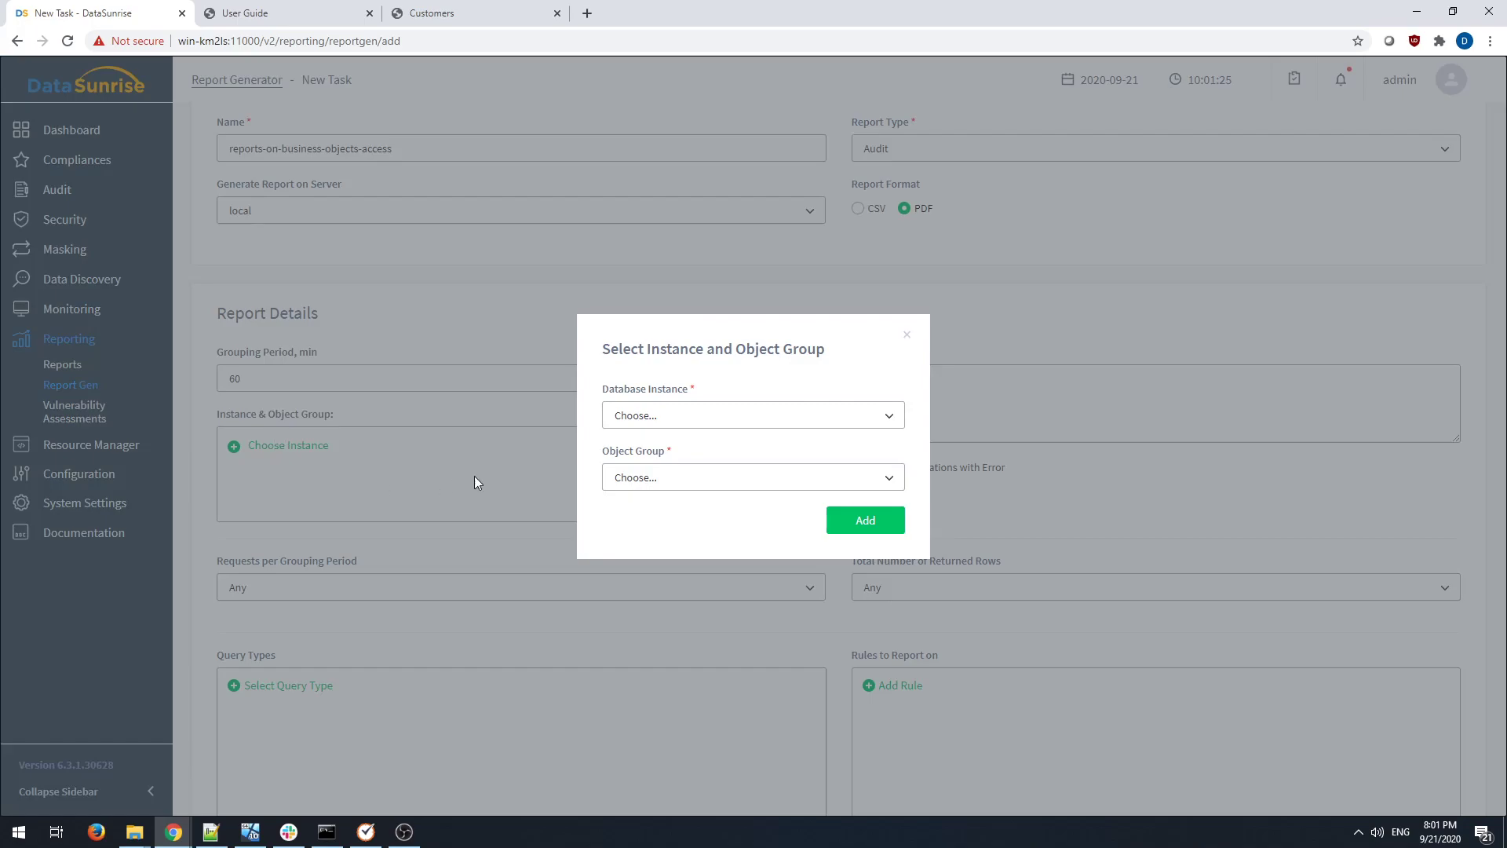
left_click(670, 428)
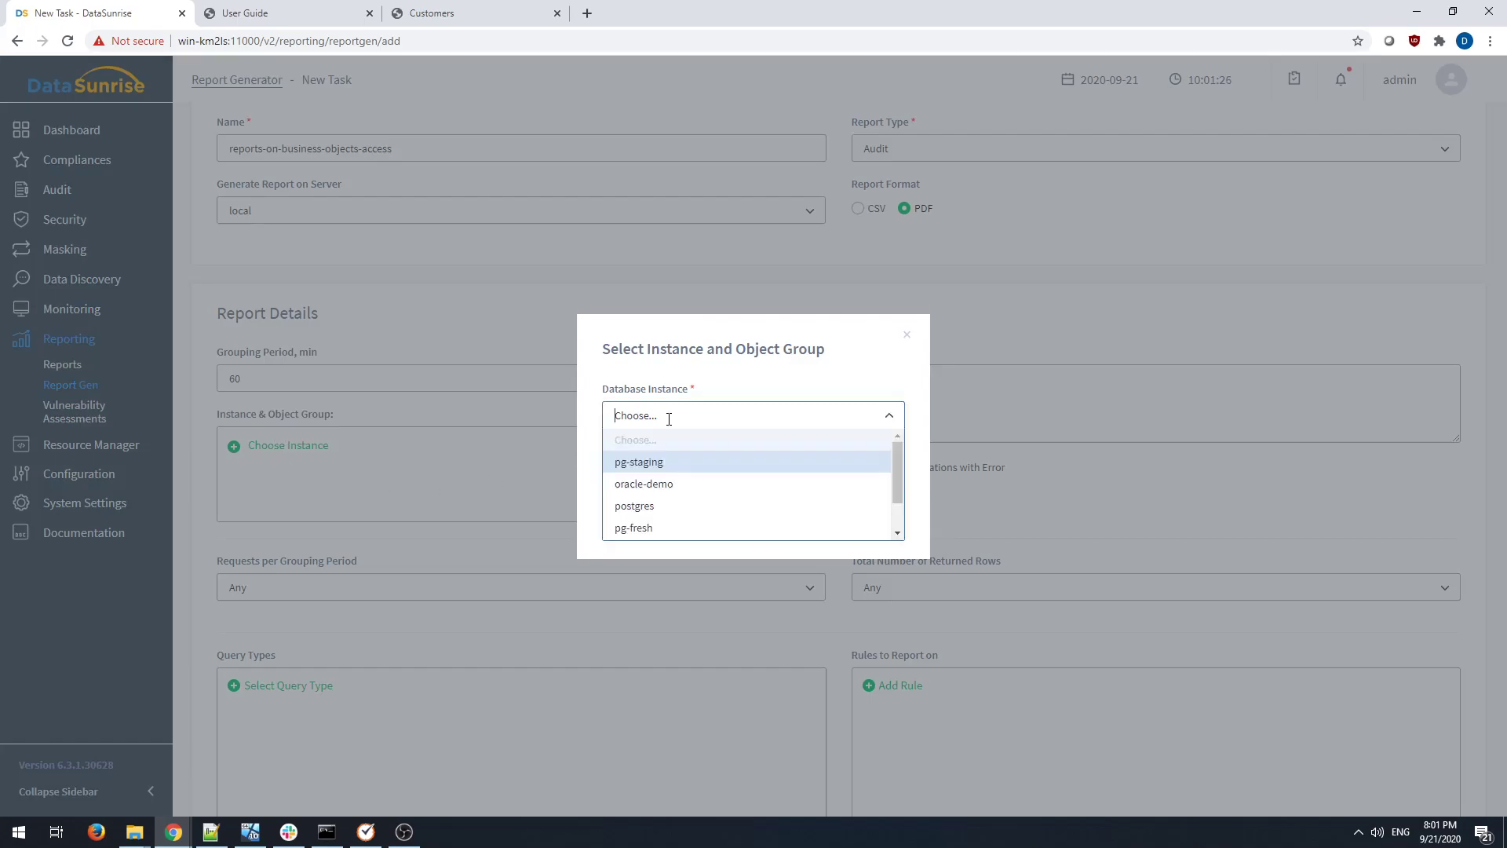
left_click(656, 507)
left_click(661, 479)
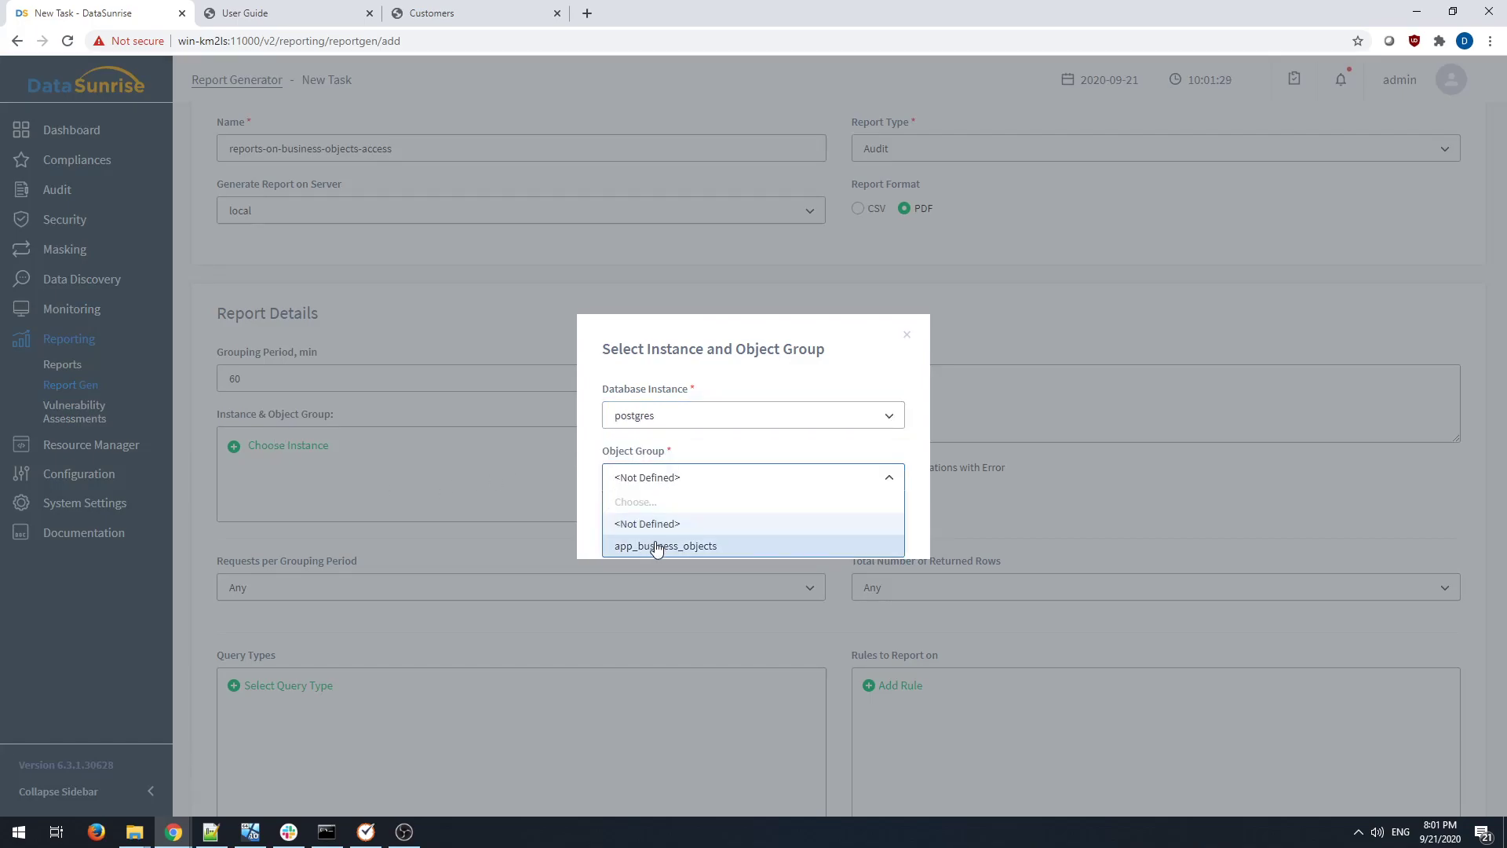
left_click(710, 548)
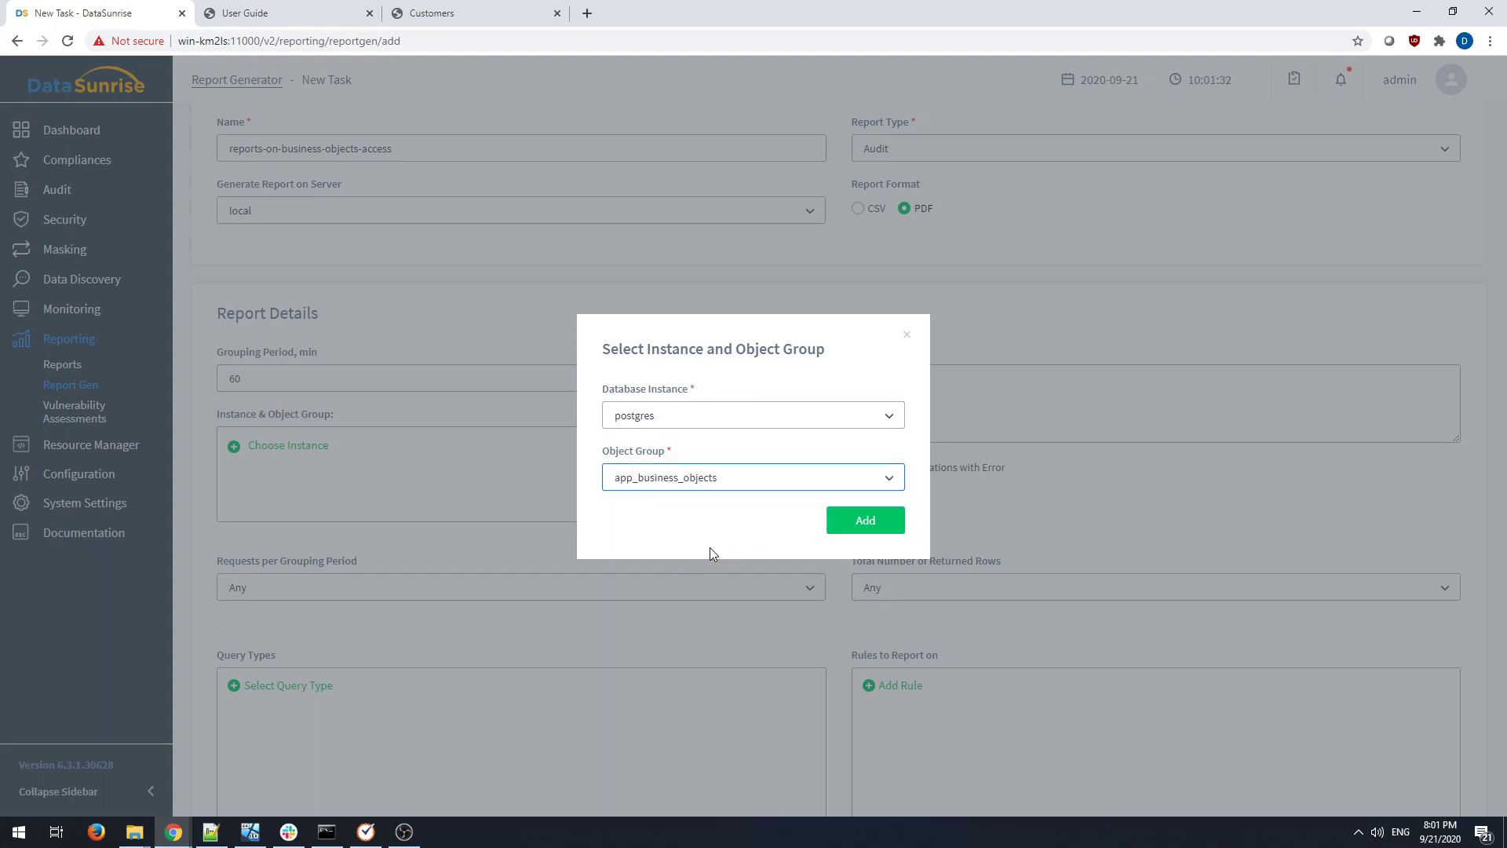
left_click(860, 523)
Examine the new task's report details, including the query types, rules to report on and reporting period.
scroll(853, 534, "down", 2)
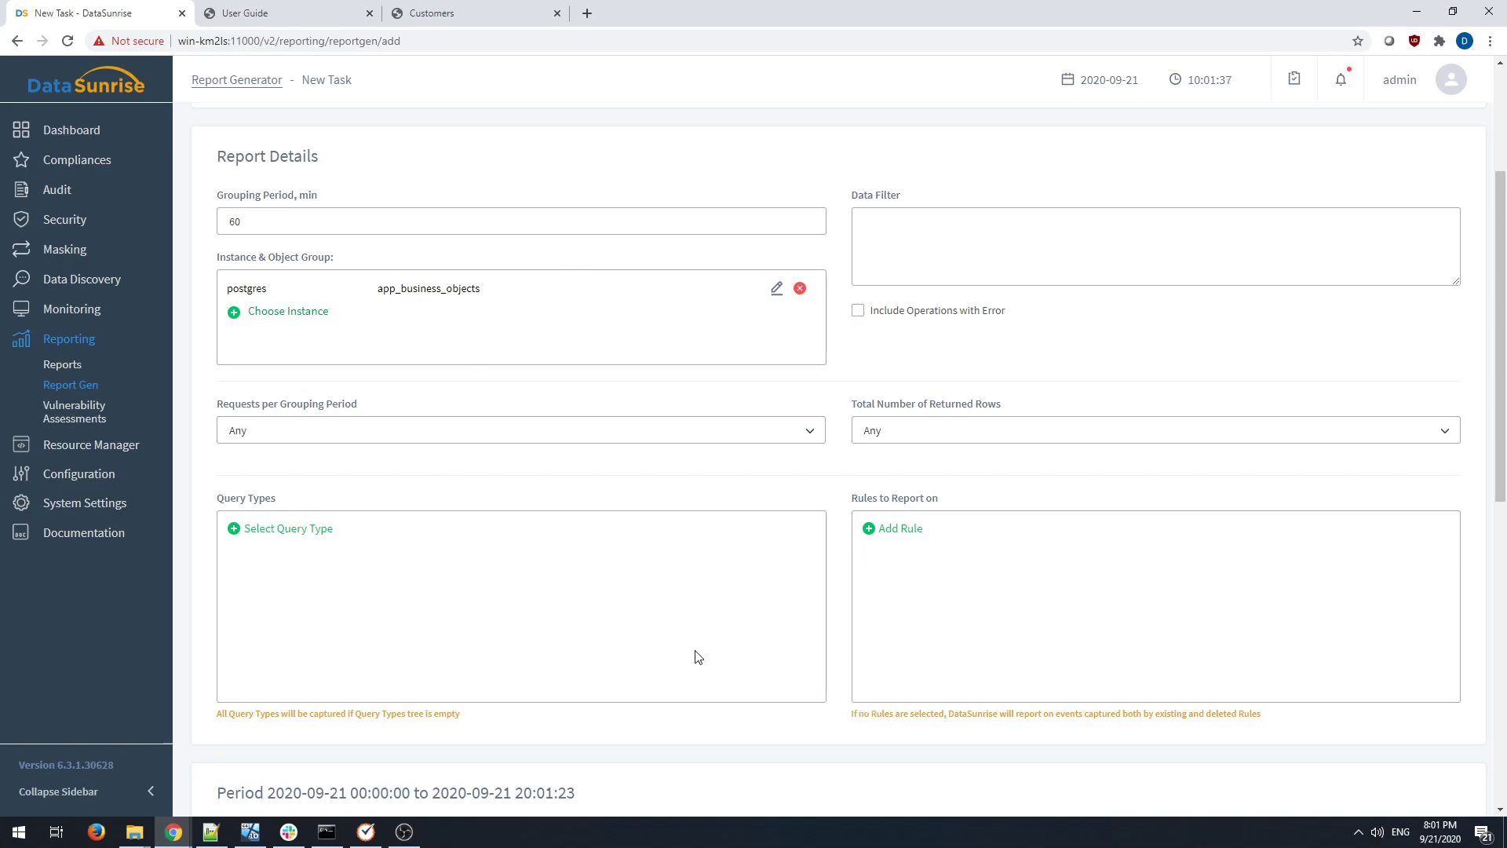
scroll(808, 666, "down", 2)
scroll(808, 662, "up", 1)
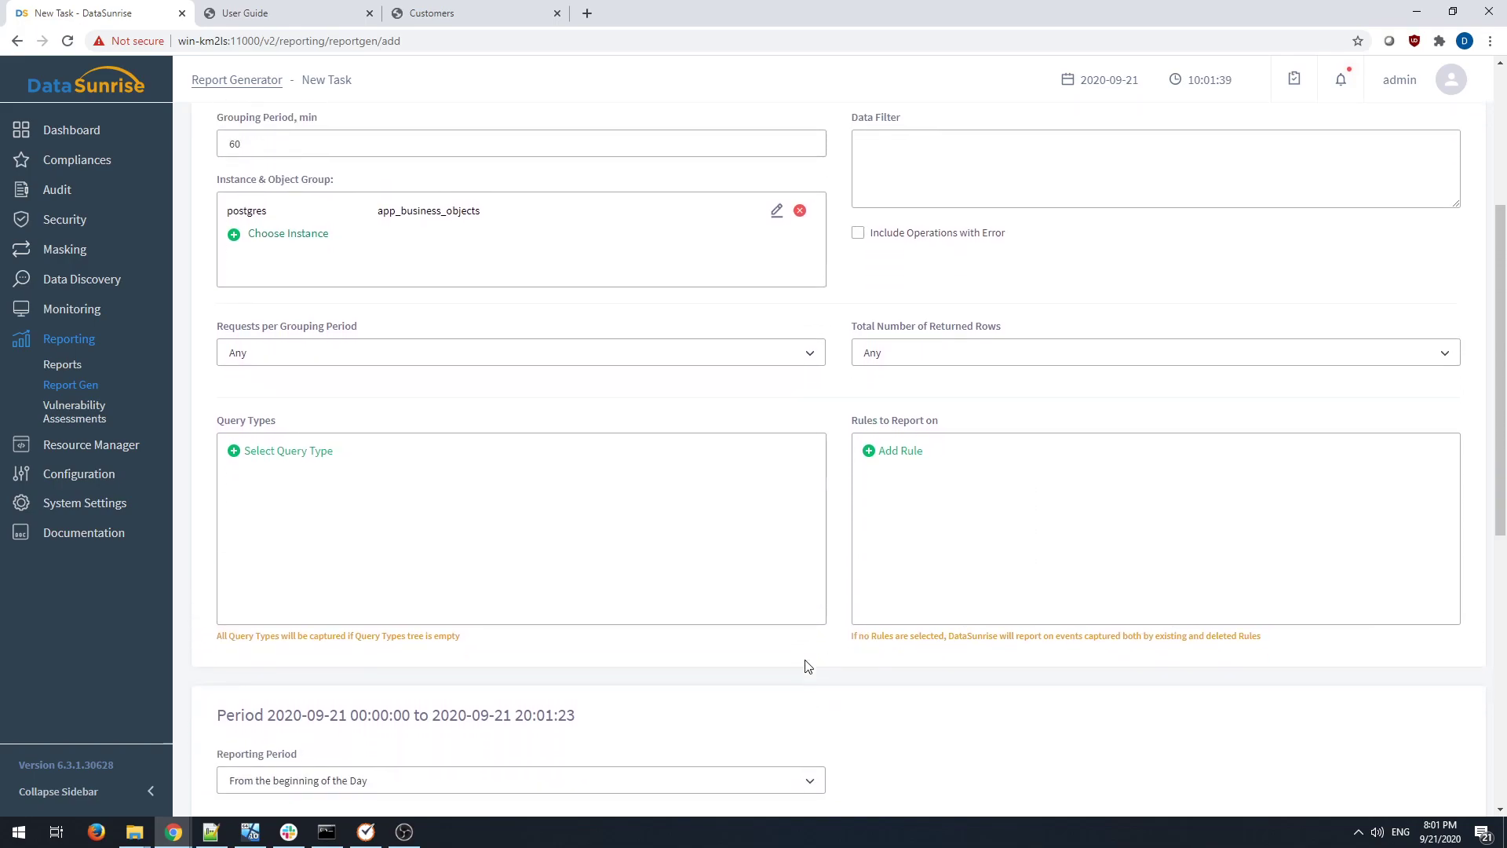
scroll(312, 622, "down", 2)
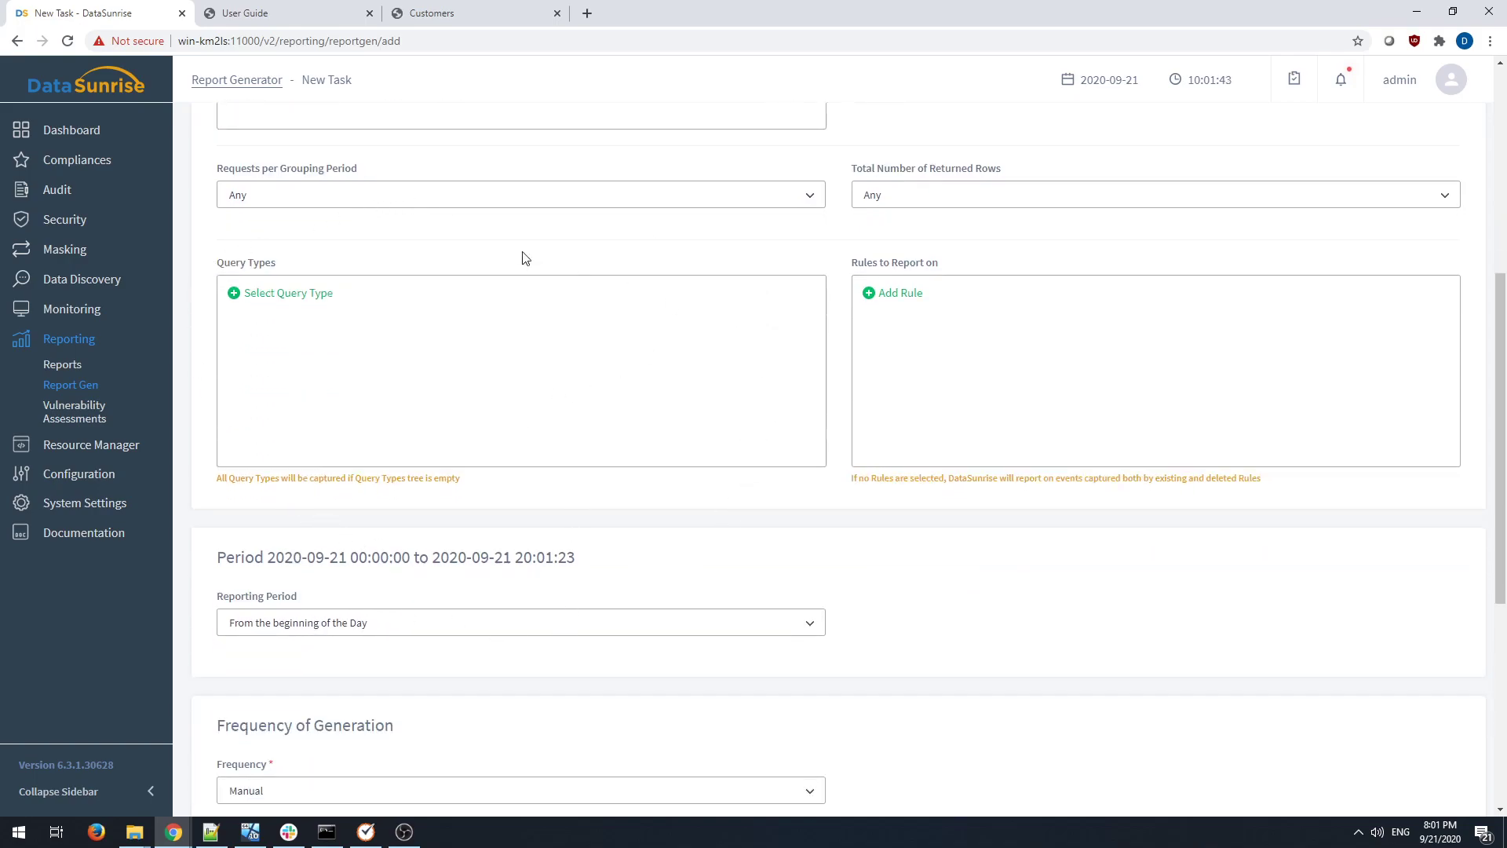
scroll(320, 333, "up", 3)
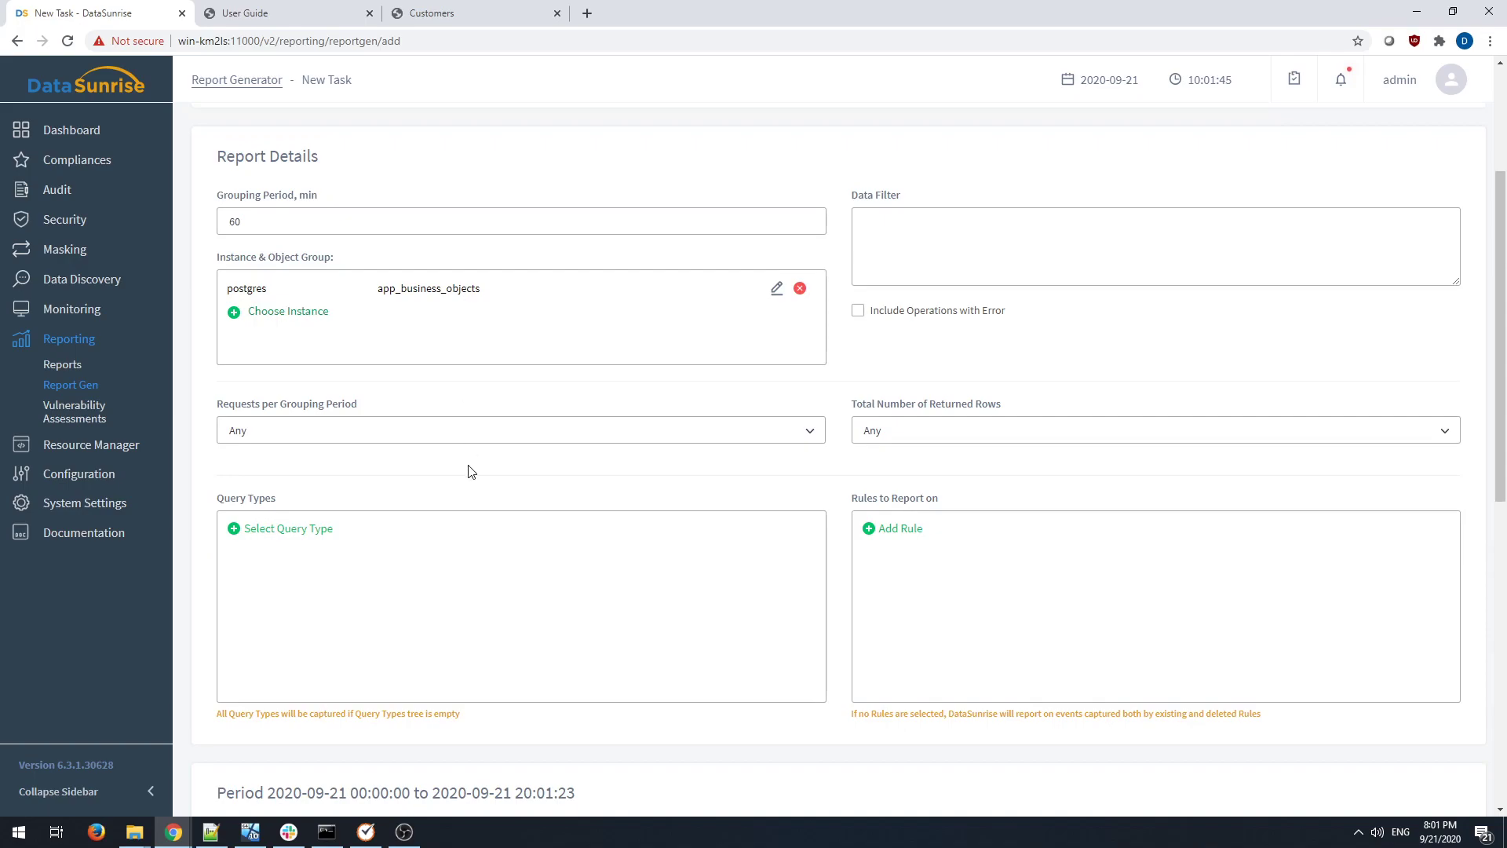
scroll(471, 467, "down", 3)
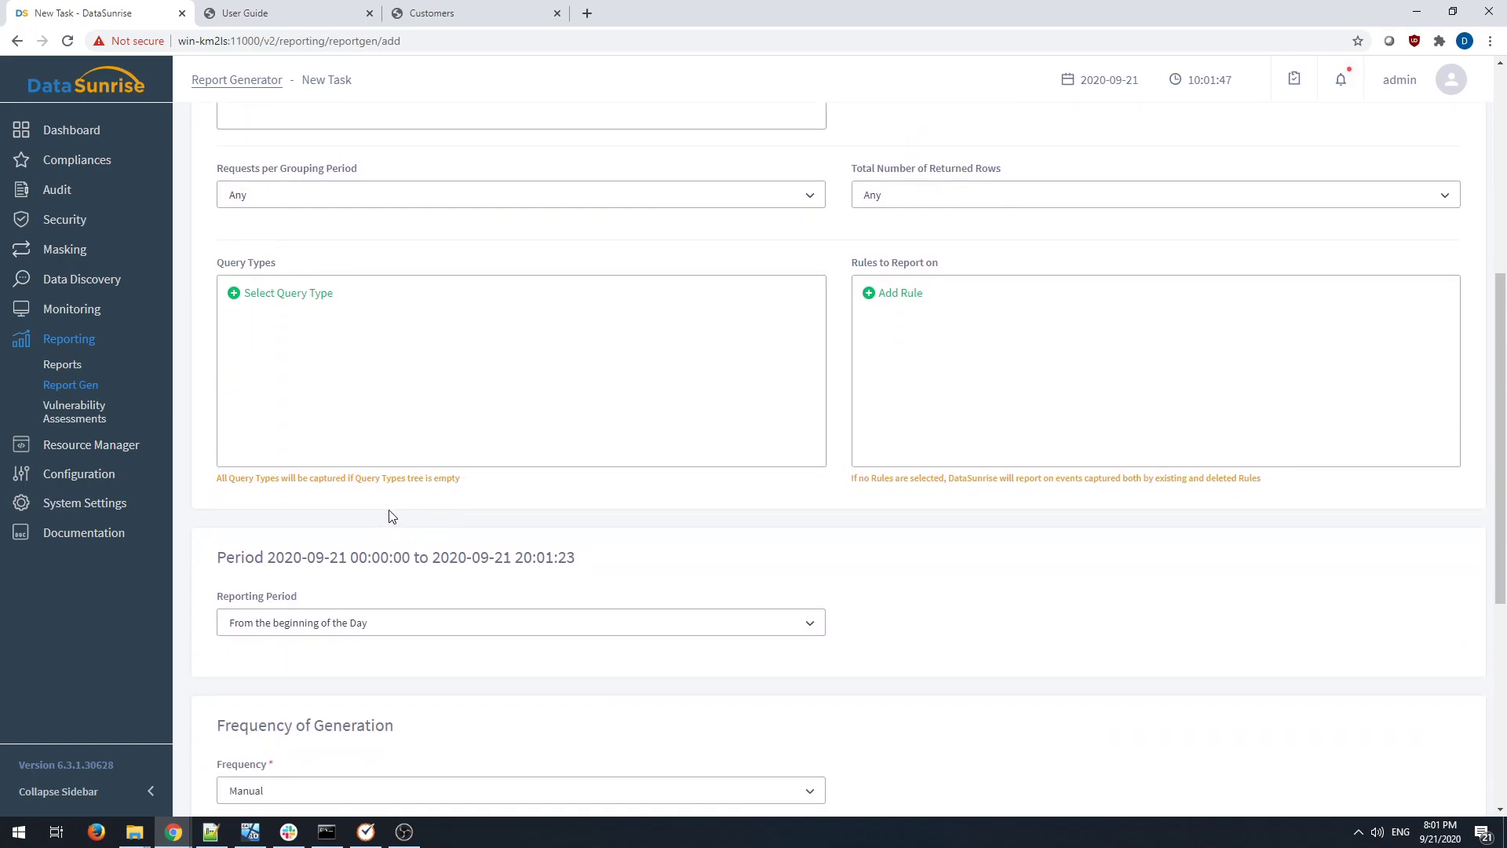
mouse_move(68, 475)
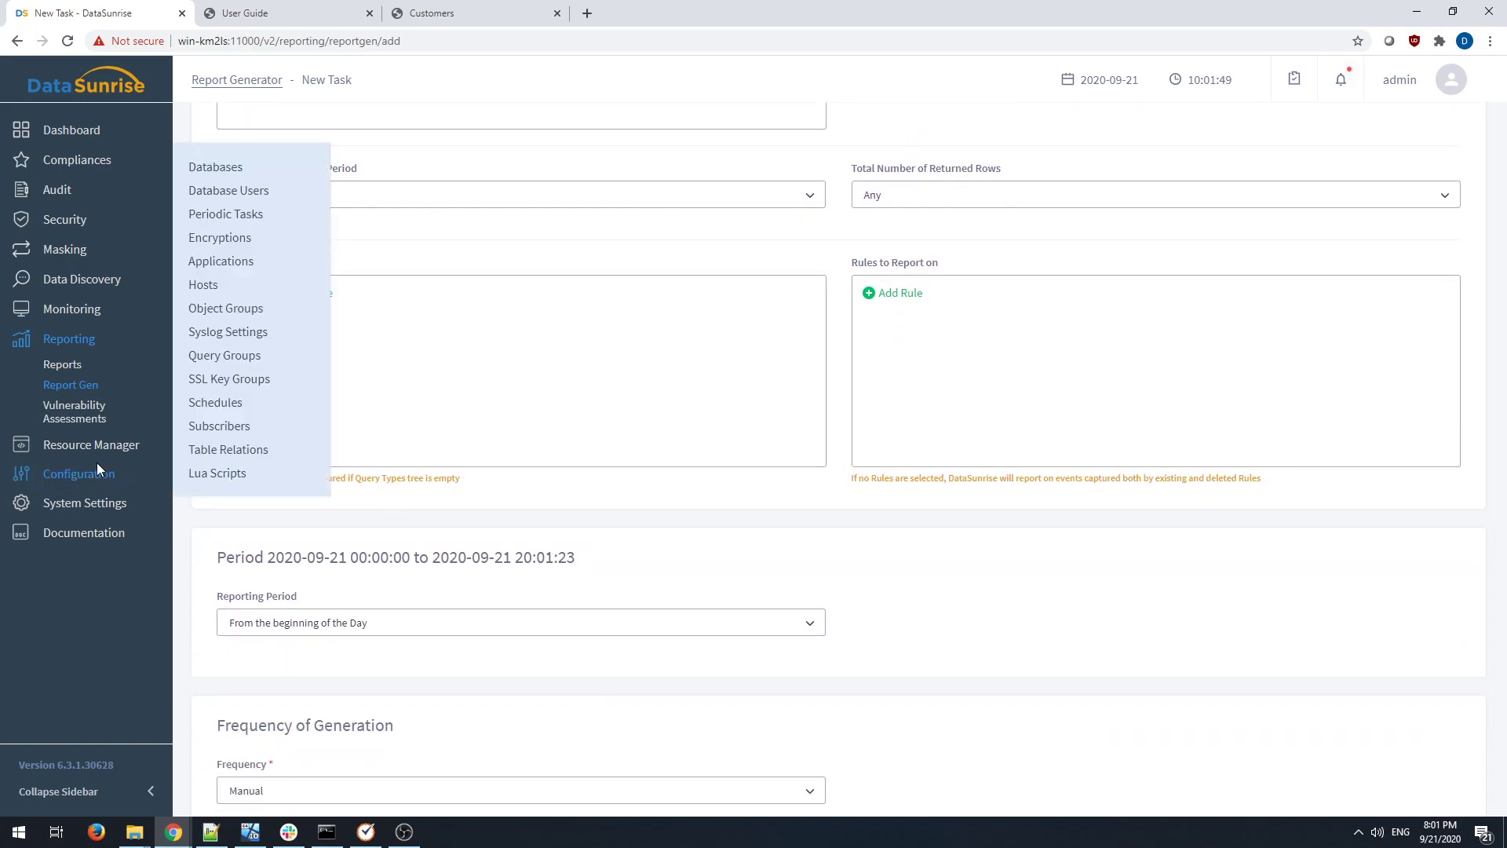
Save the new task with its reporting period from the beginning of the day and manual generation frequency.
scroll(699, 555, "down", 2)
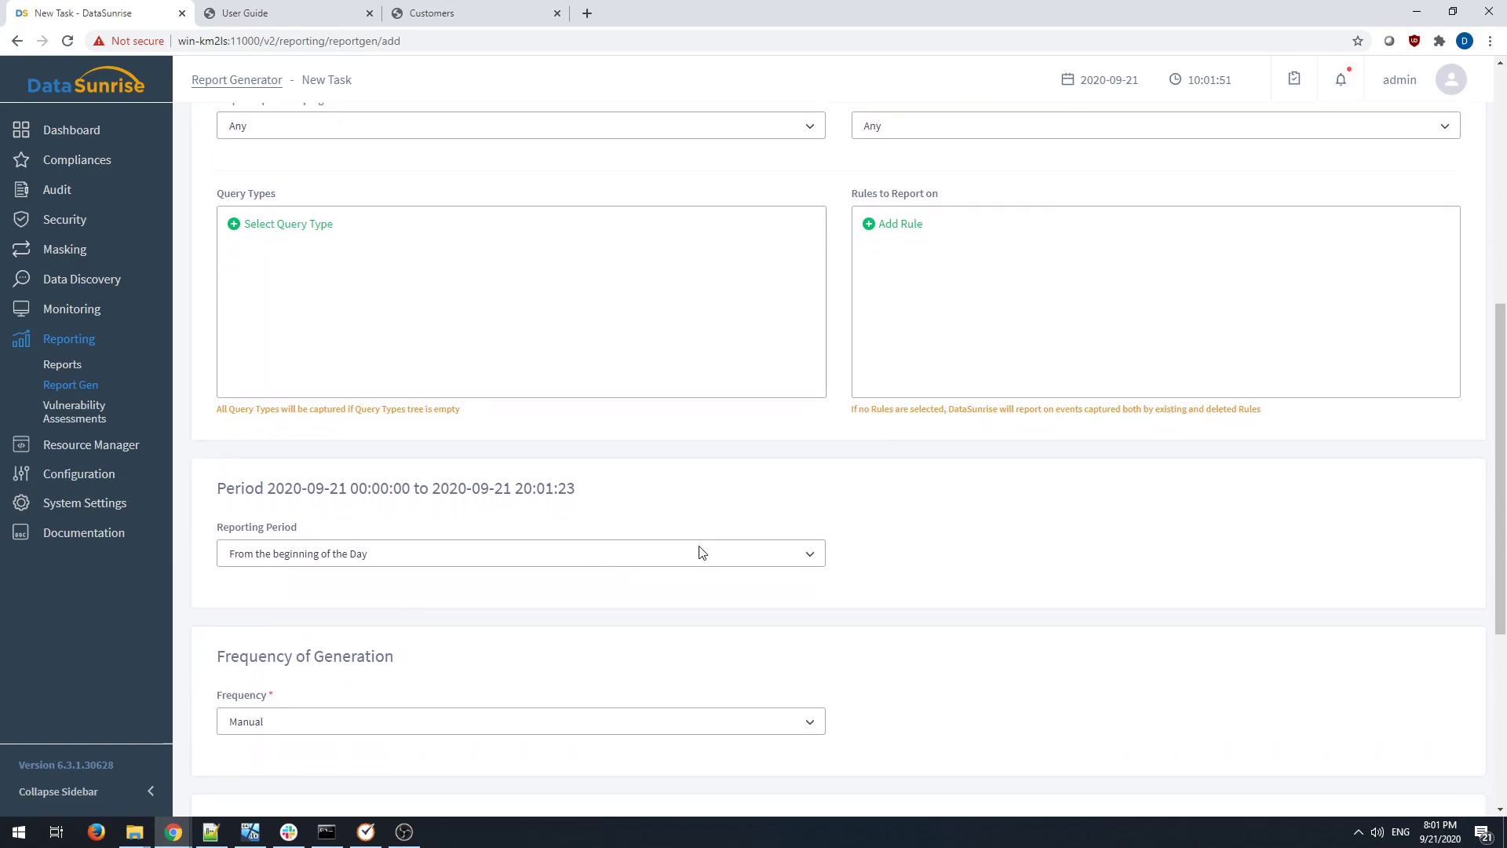
left_click(614, 470)
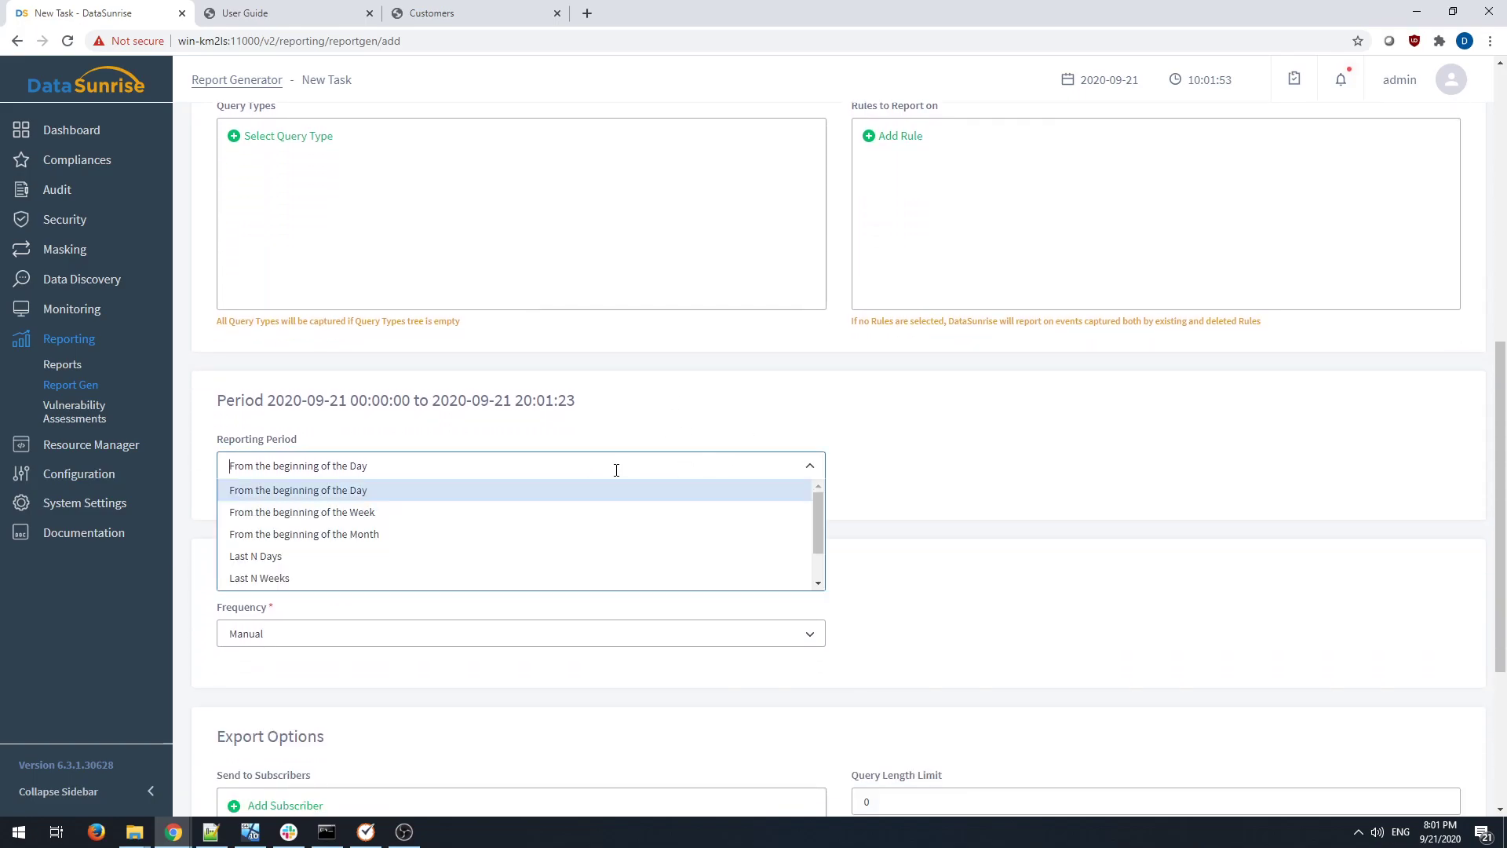
scroll(511, 518, "up", 2)
left_click_drag(698, 563, 233, 553)
left_click(372, 556)
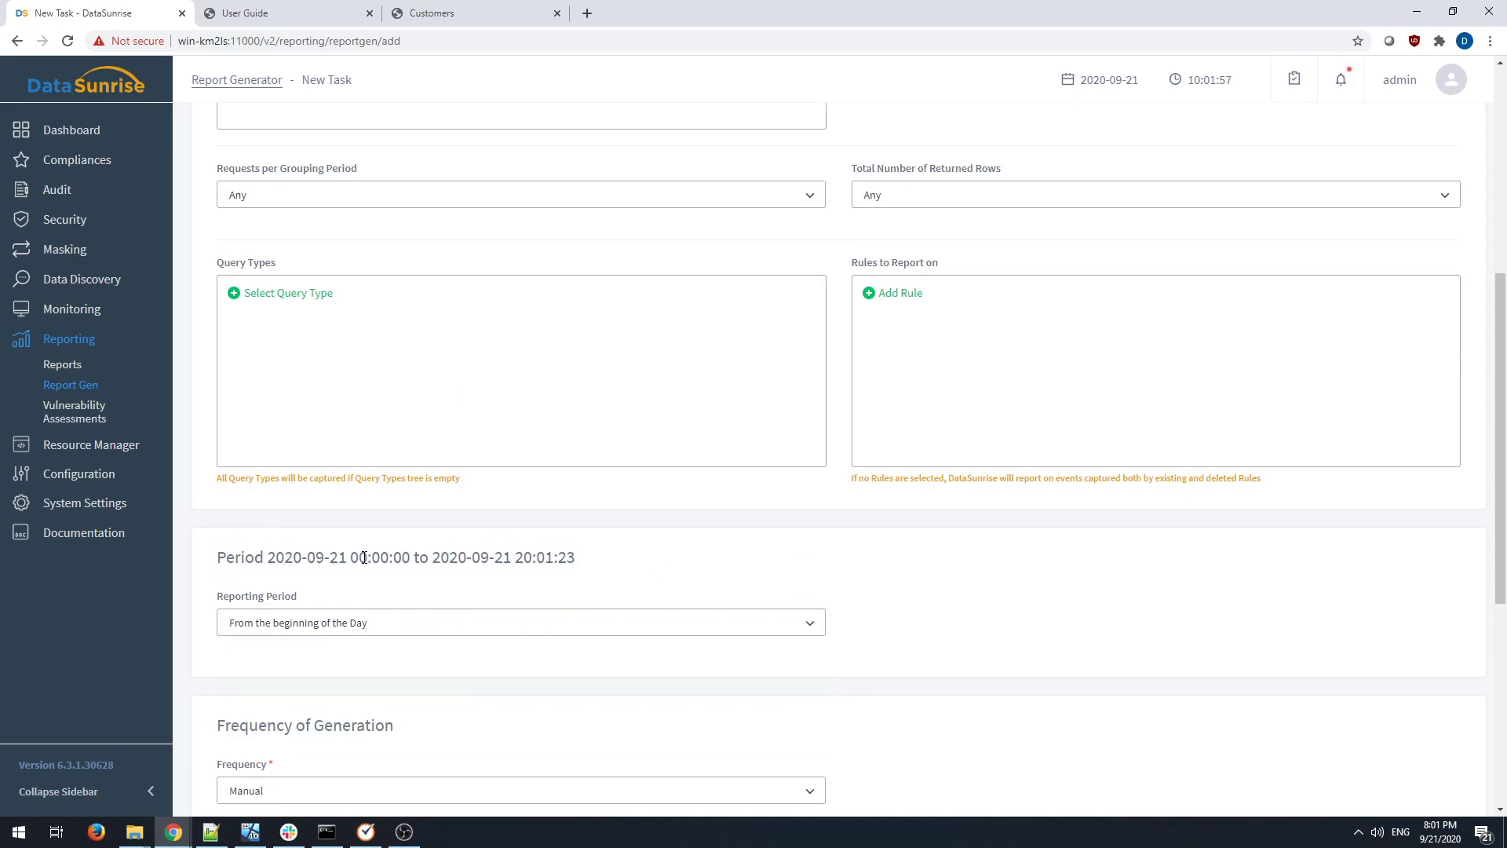
scroll(360, 565, "down", 2)
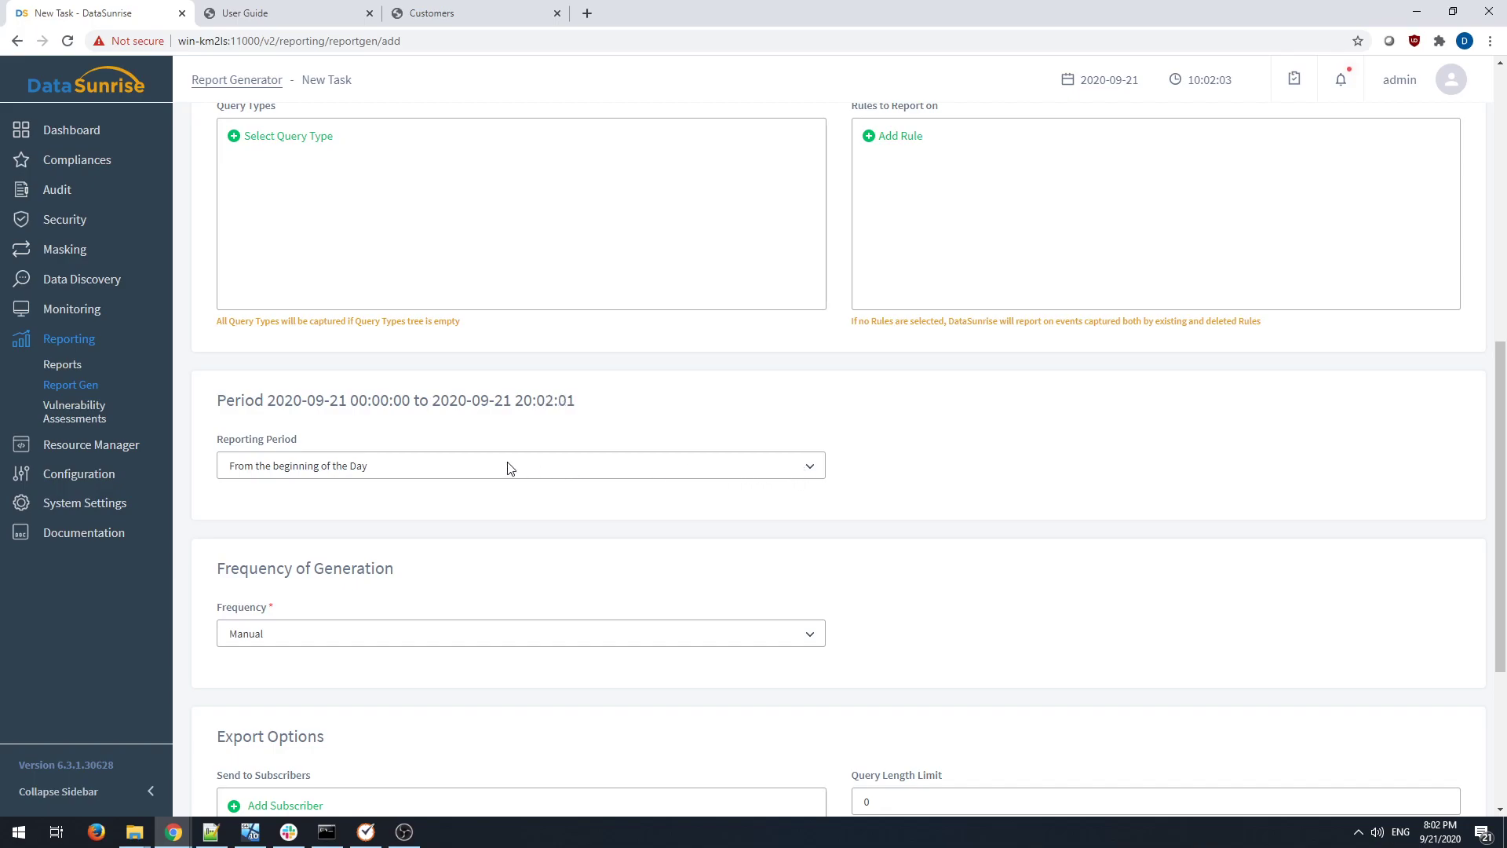
scroll(915, 515, "down", 3)
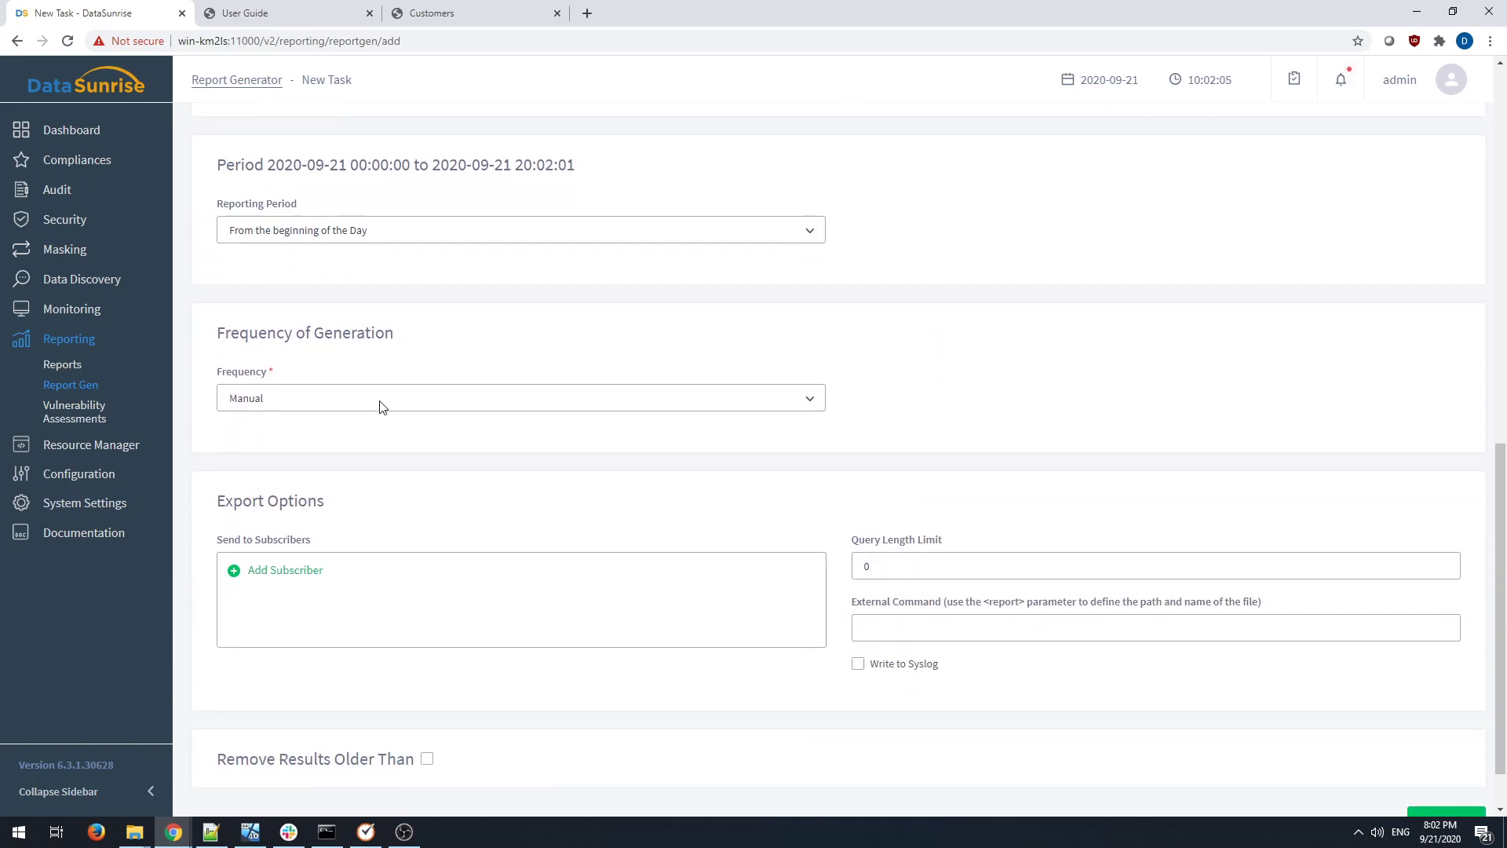
scroll(363, 486, "down", 1)
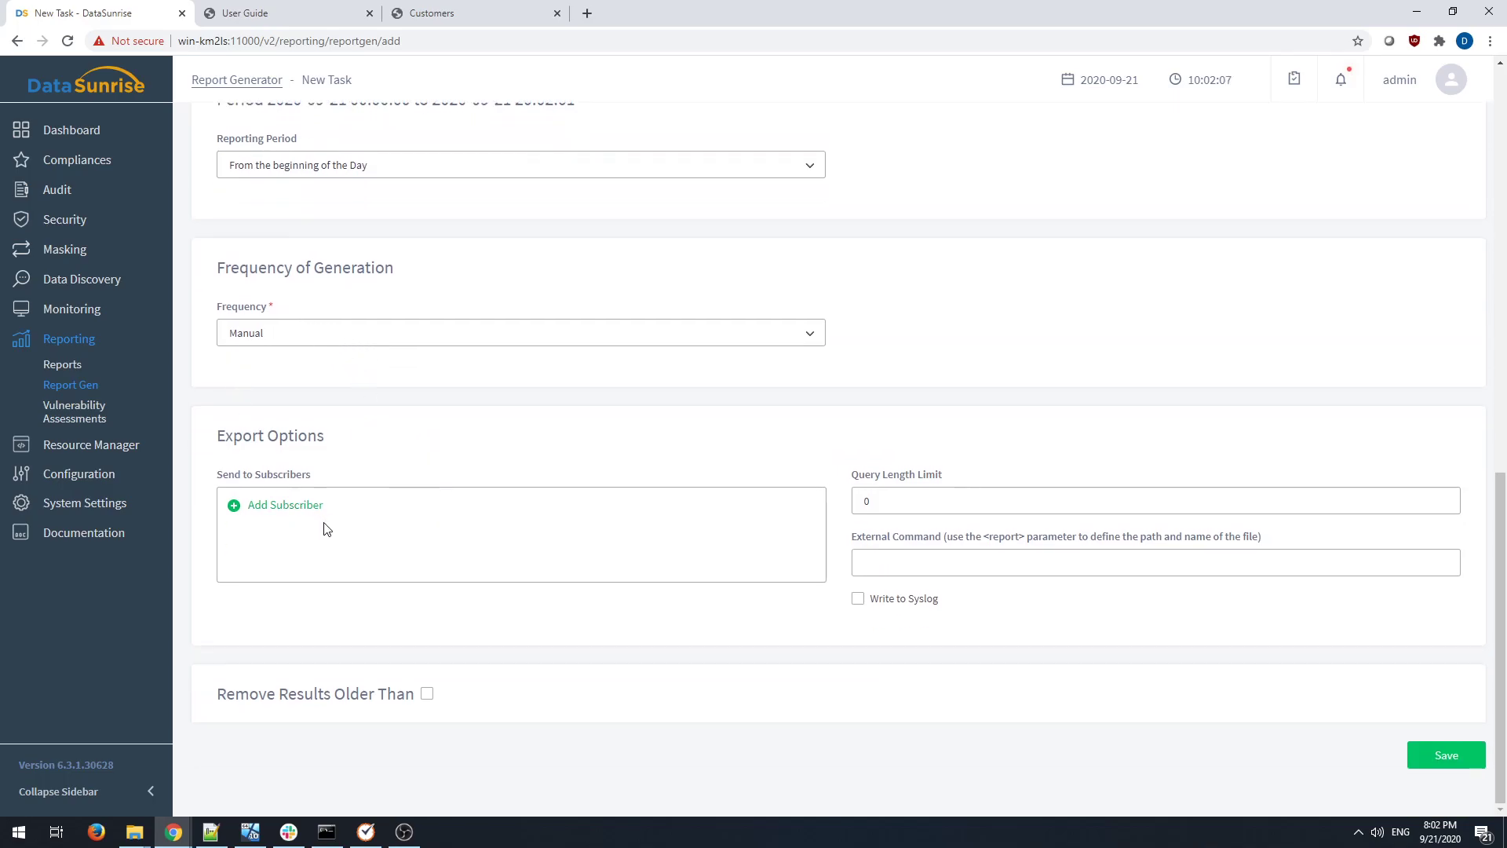
left_click(1453, 758)
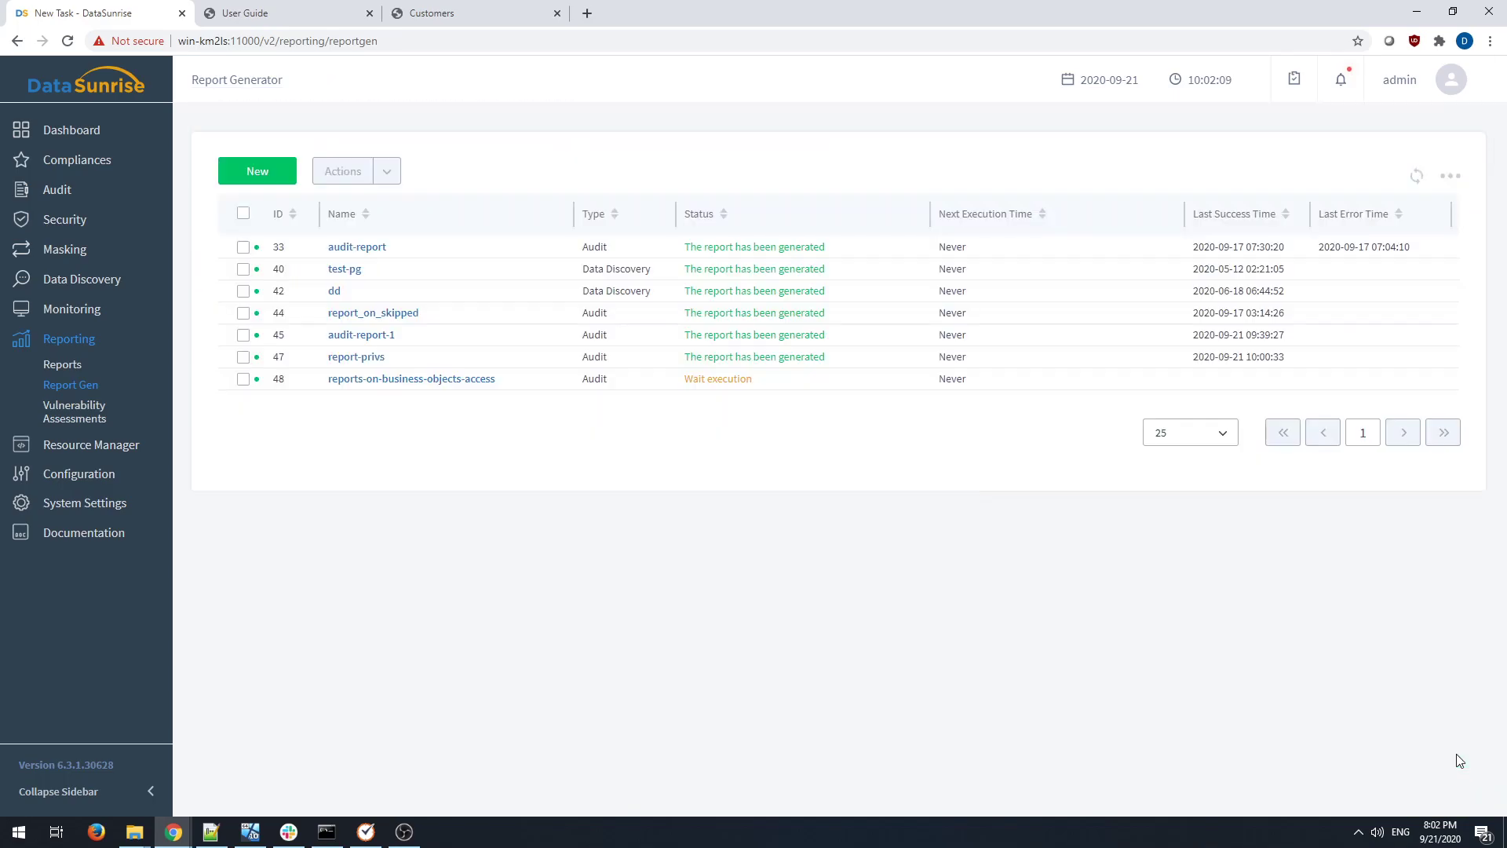
Start the reports-on-business-objects-access task and refresh the task list until its report is generated.
left_click(243, 378)
left_click(387, 172)
left_click(366, 204)
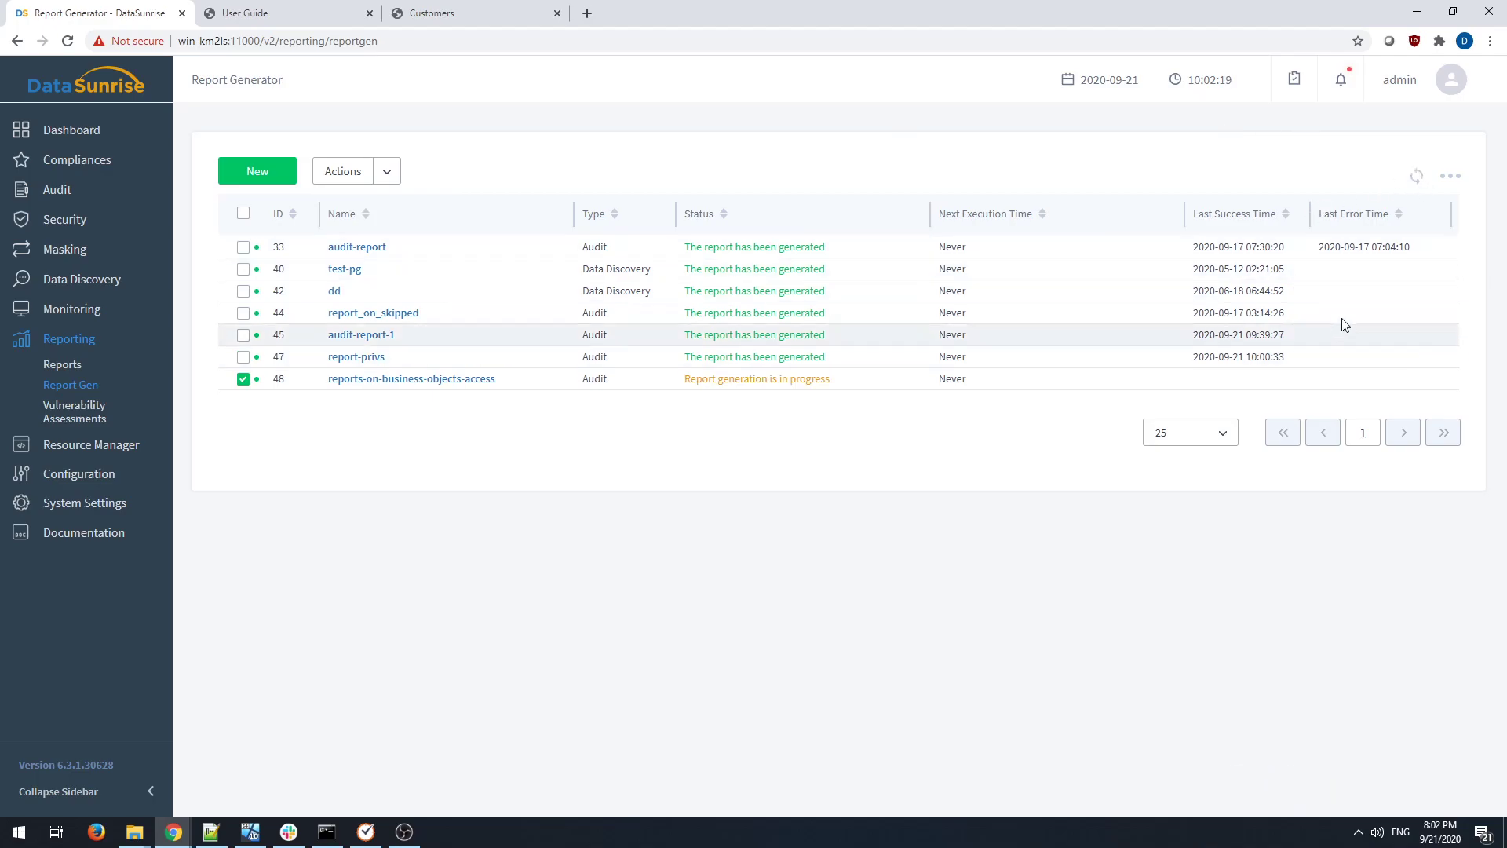
left_click(1419, 177)
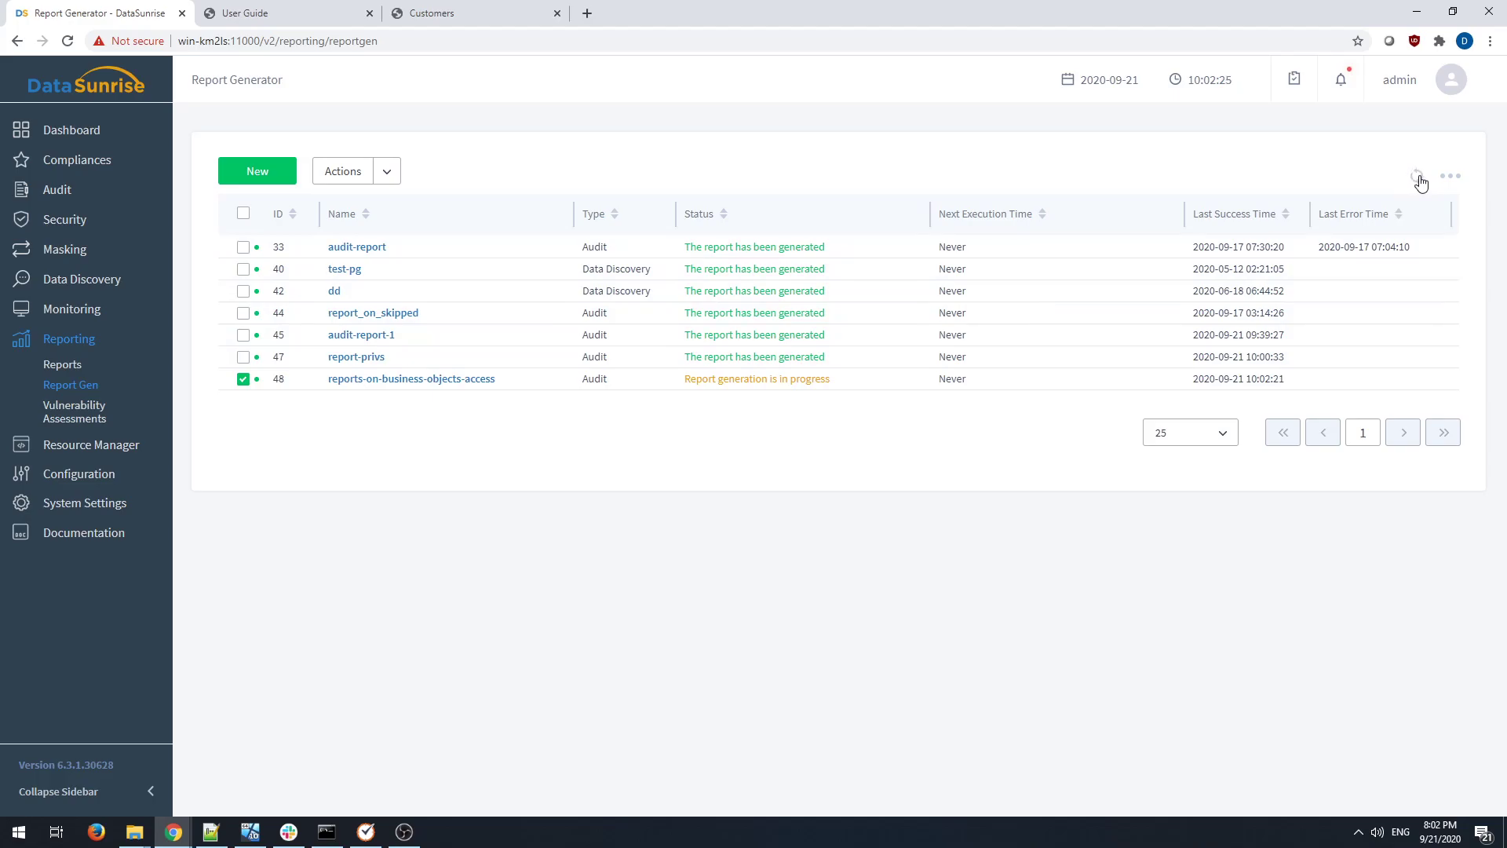
left_click(1419, 178)
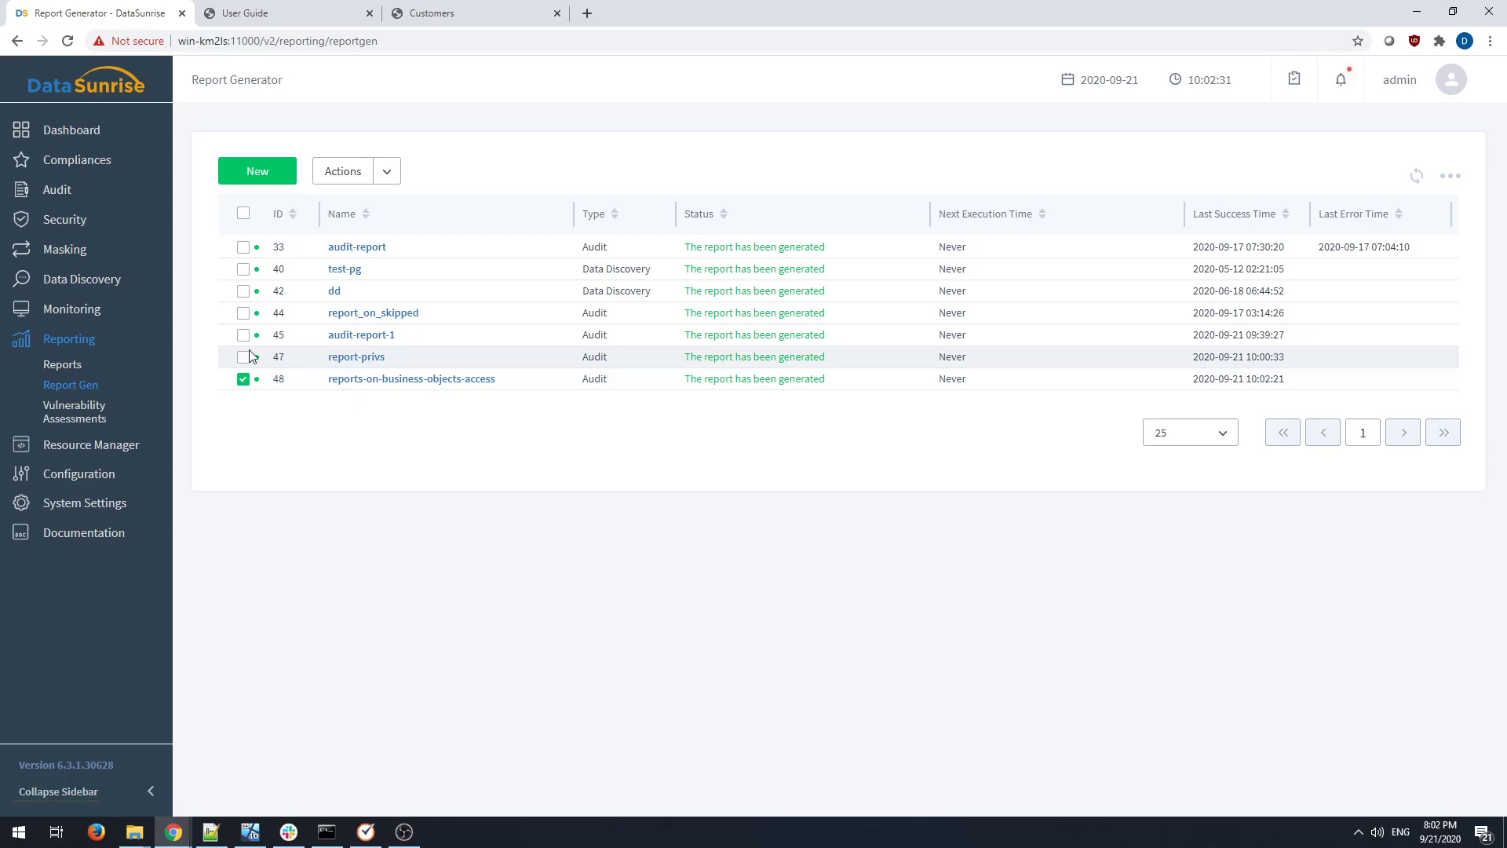
Download the latest report of the reports-on-business-objects-access task and open the PDF.
left_click(387, 171)
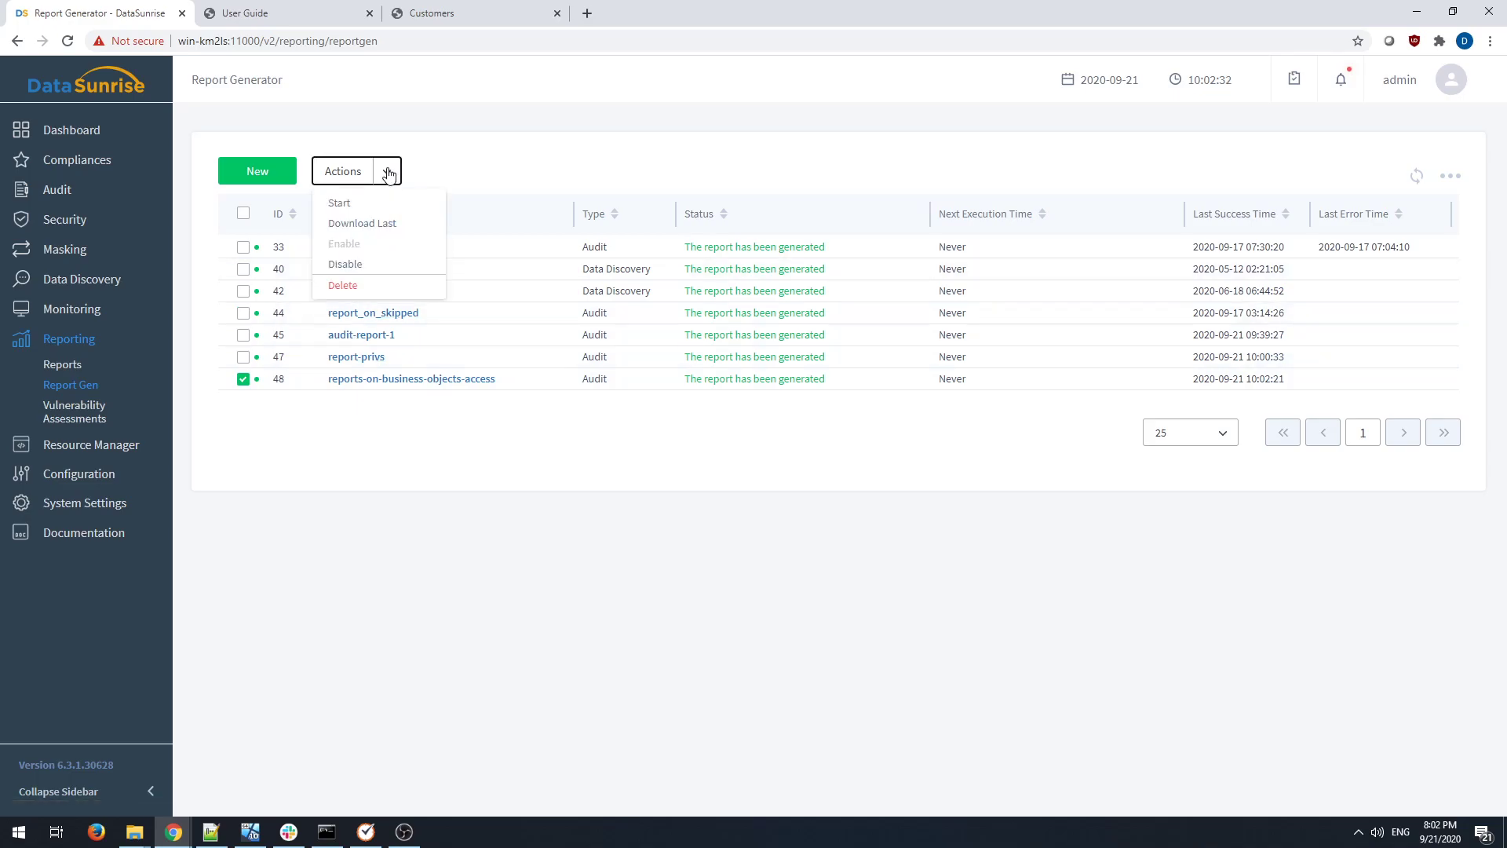
left_click(363, 224)
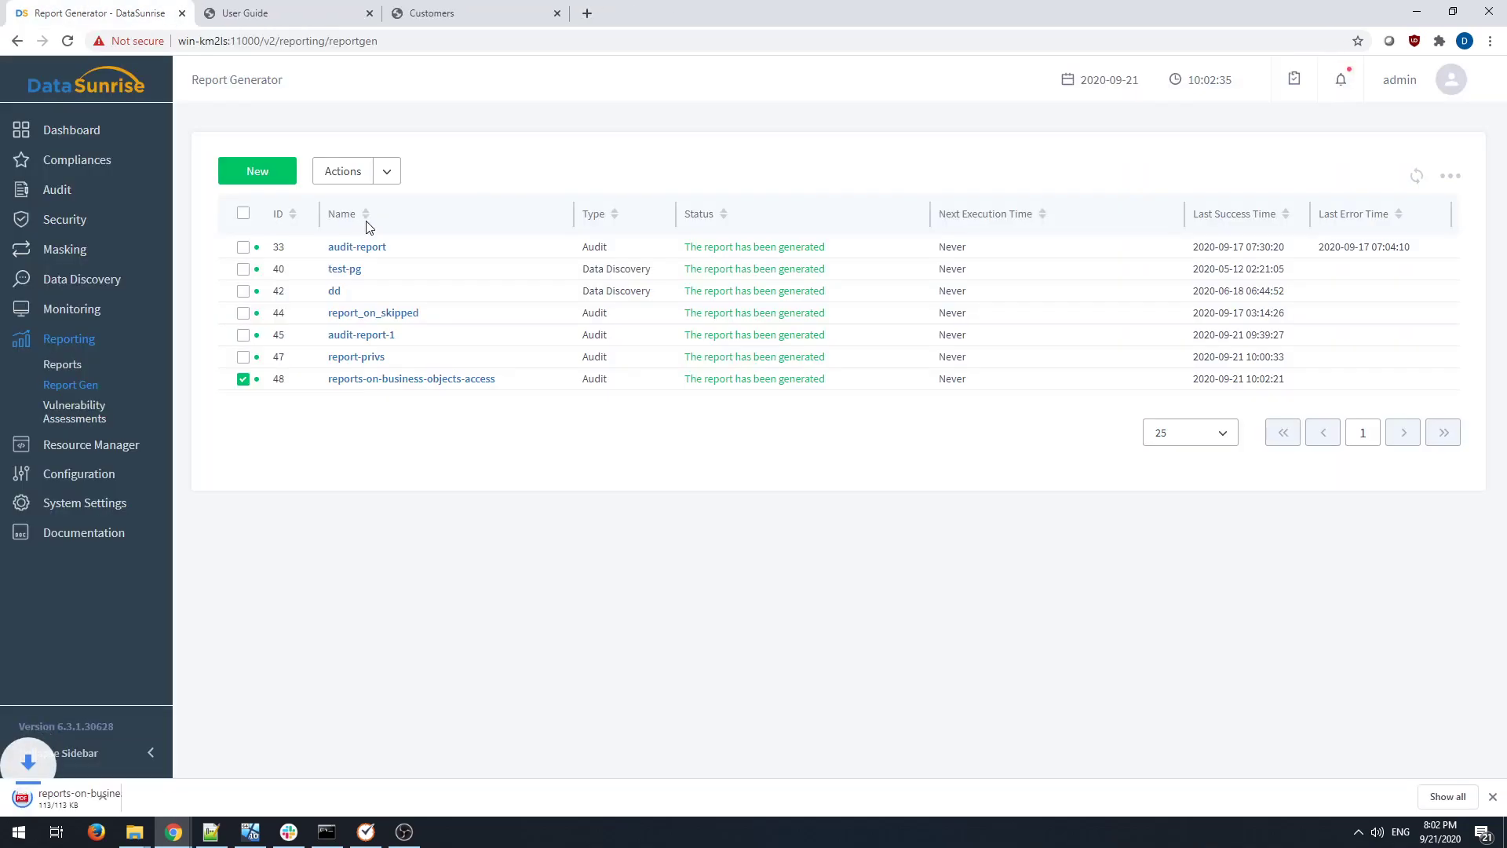
left_click(106, 797)
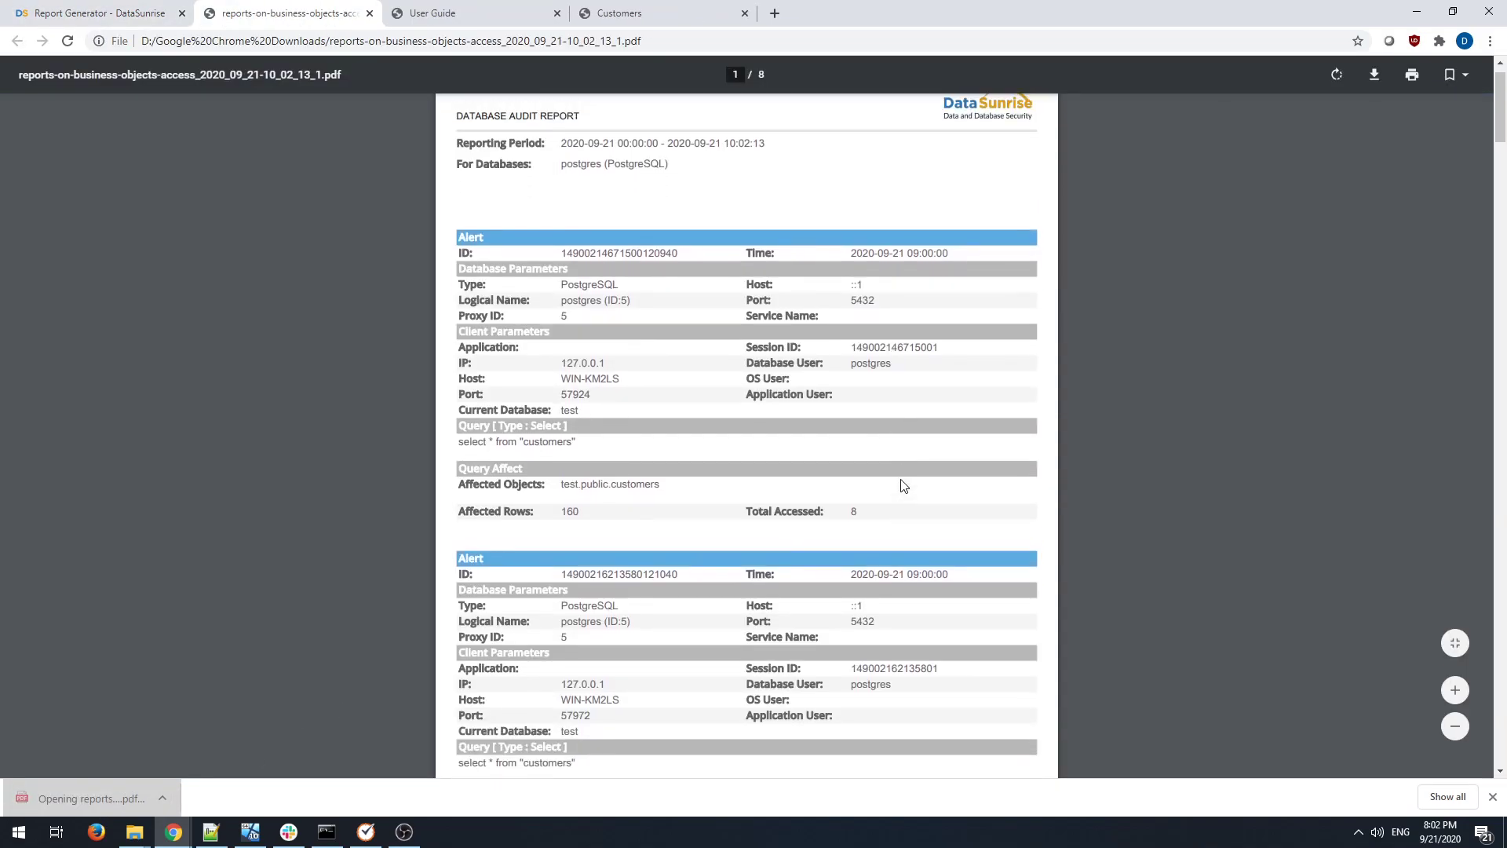
Read through the business objects access report, checking each alert's client parameters, query and affected objects.
scroll(901, 485, "down", 8)
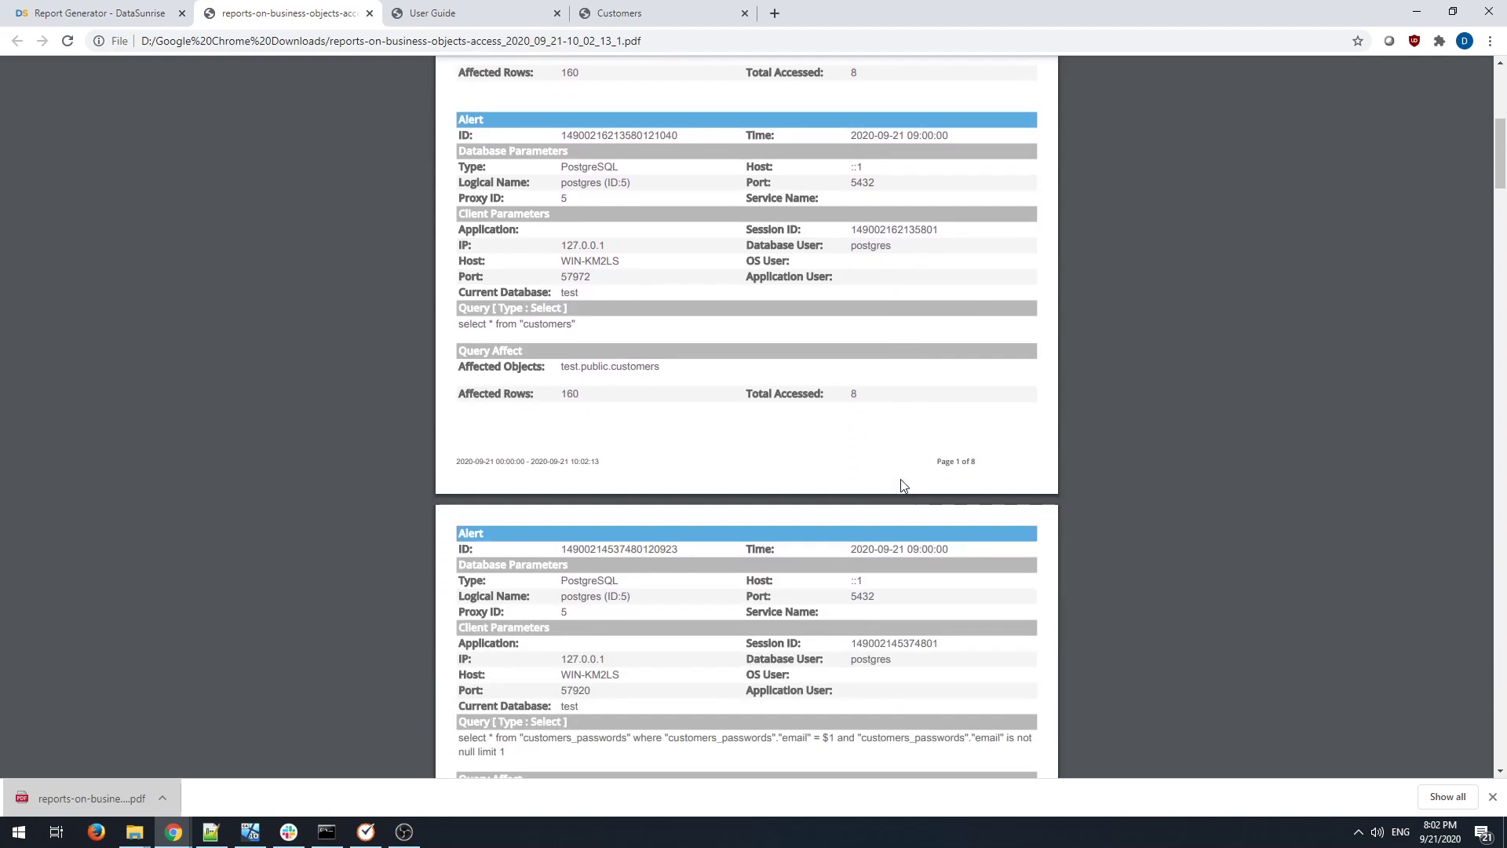
scroll(785, 481, "down", 3)
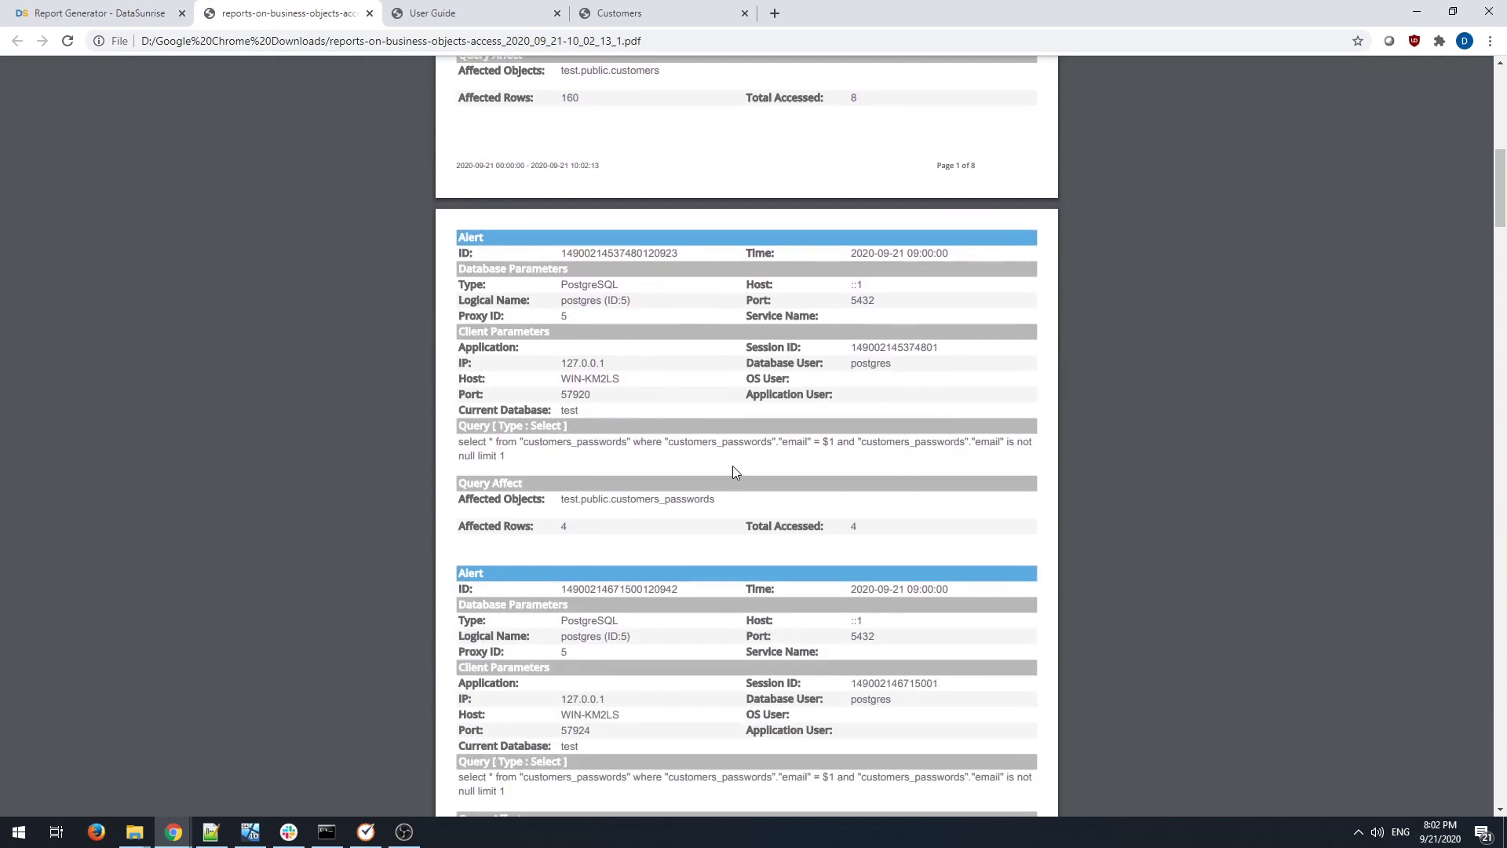
scroll(738, 483, "down", 2)
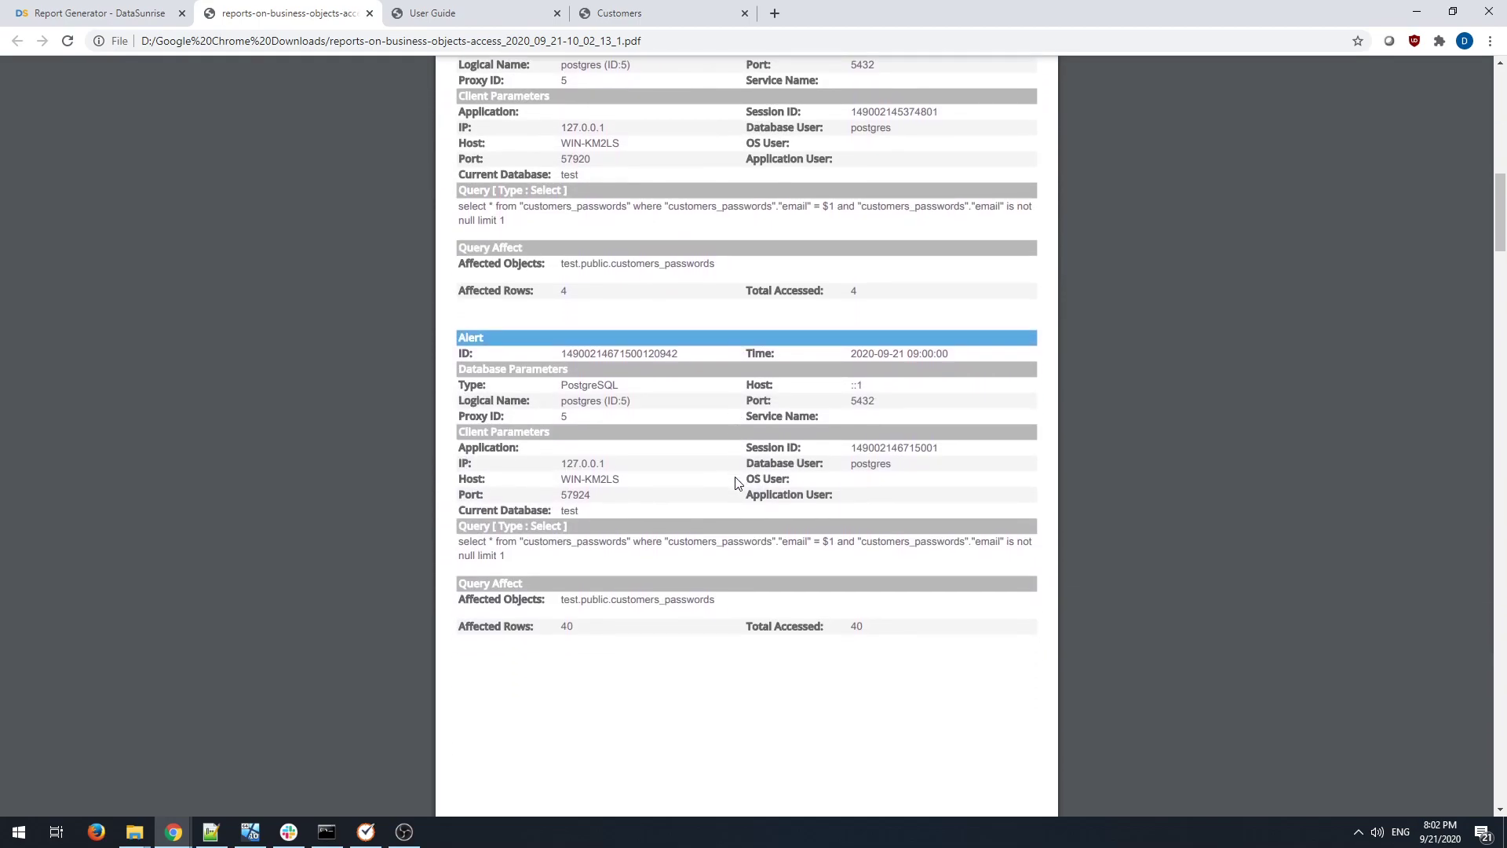
scroll(549, 394, "down", 1)
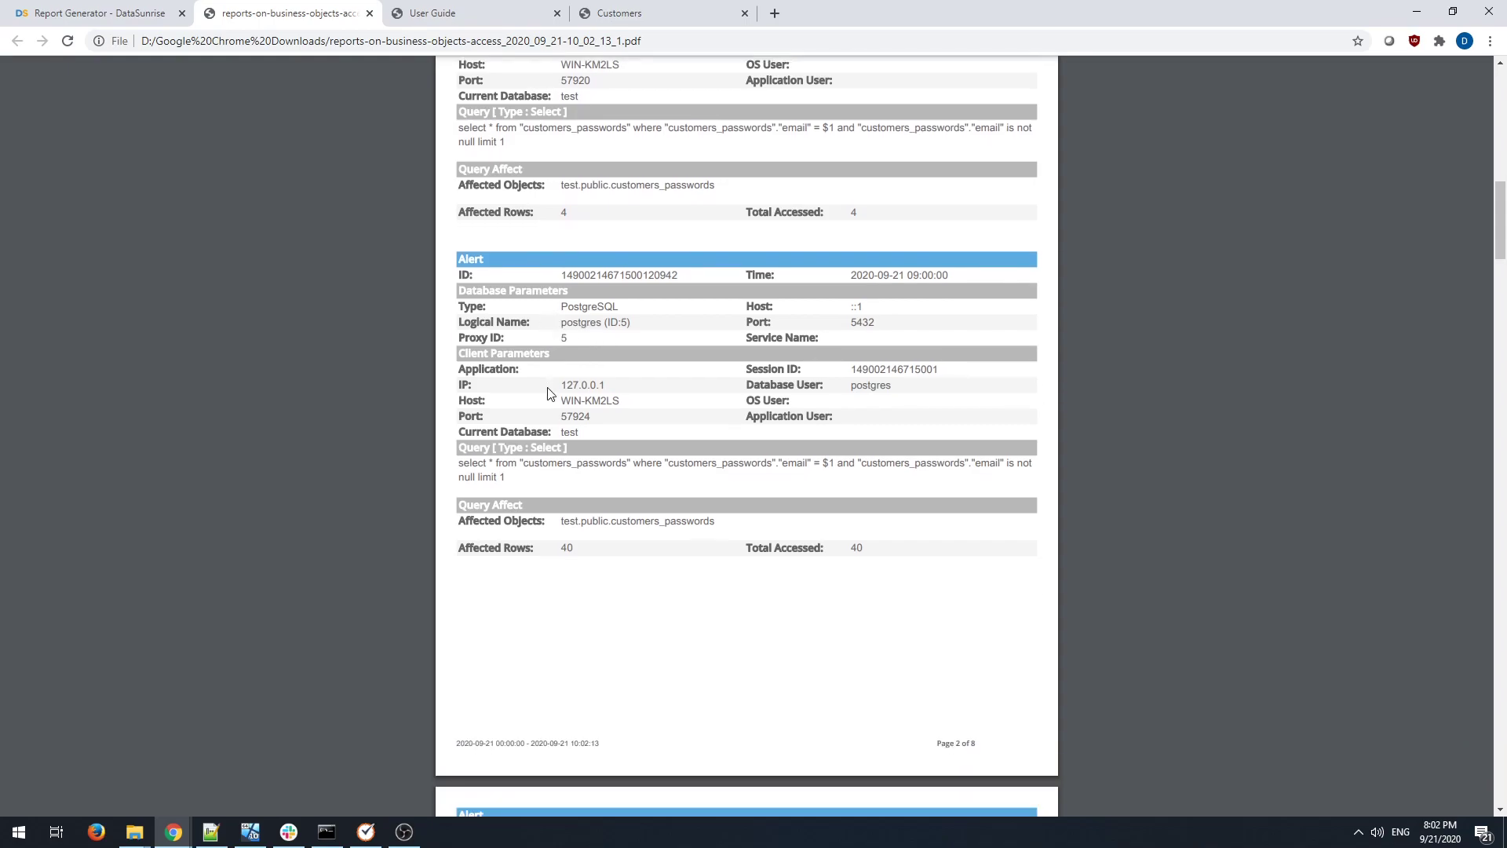
scroll(557, 404, "down", 9)
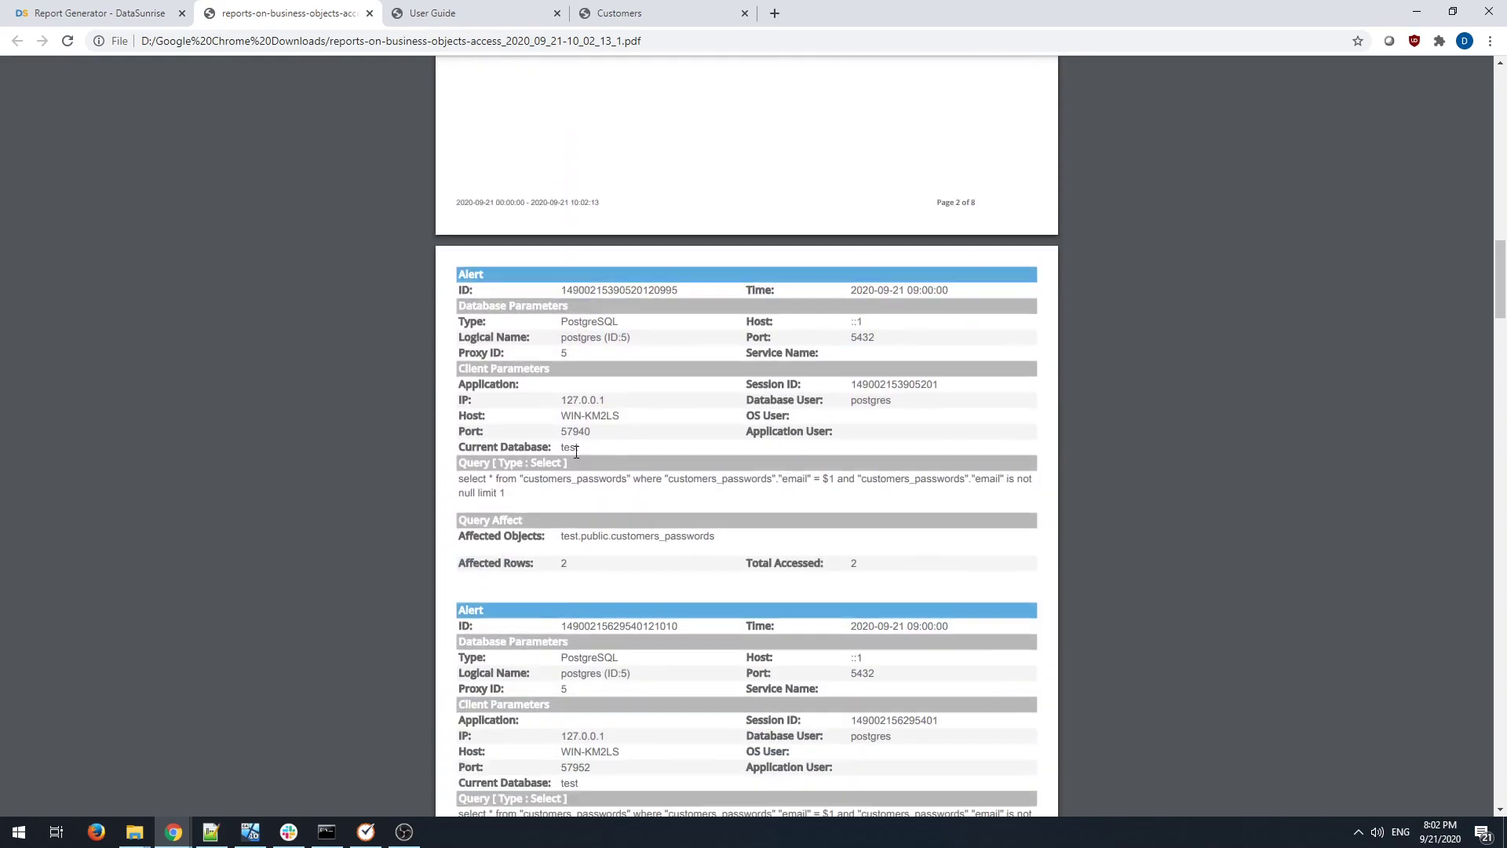
scroll(579, 460, "down", 11)
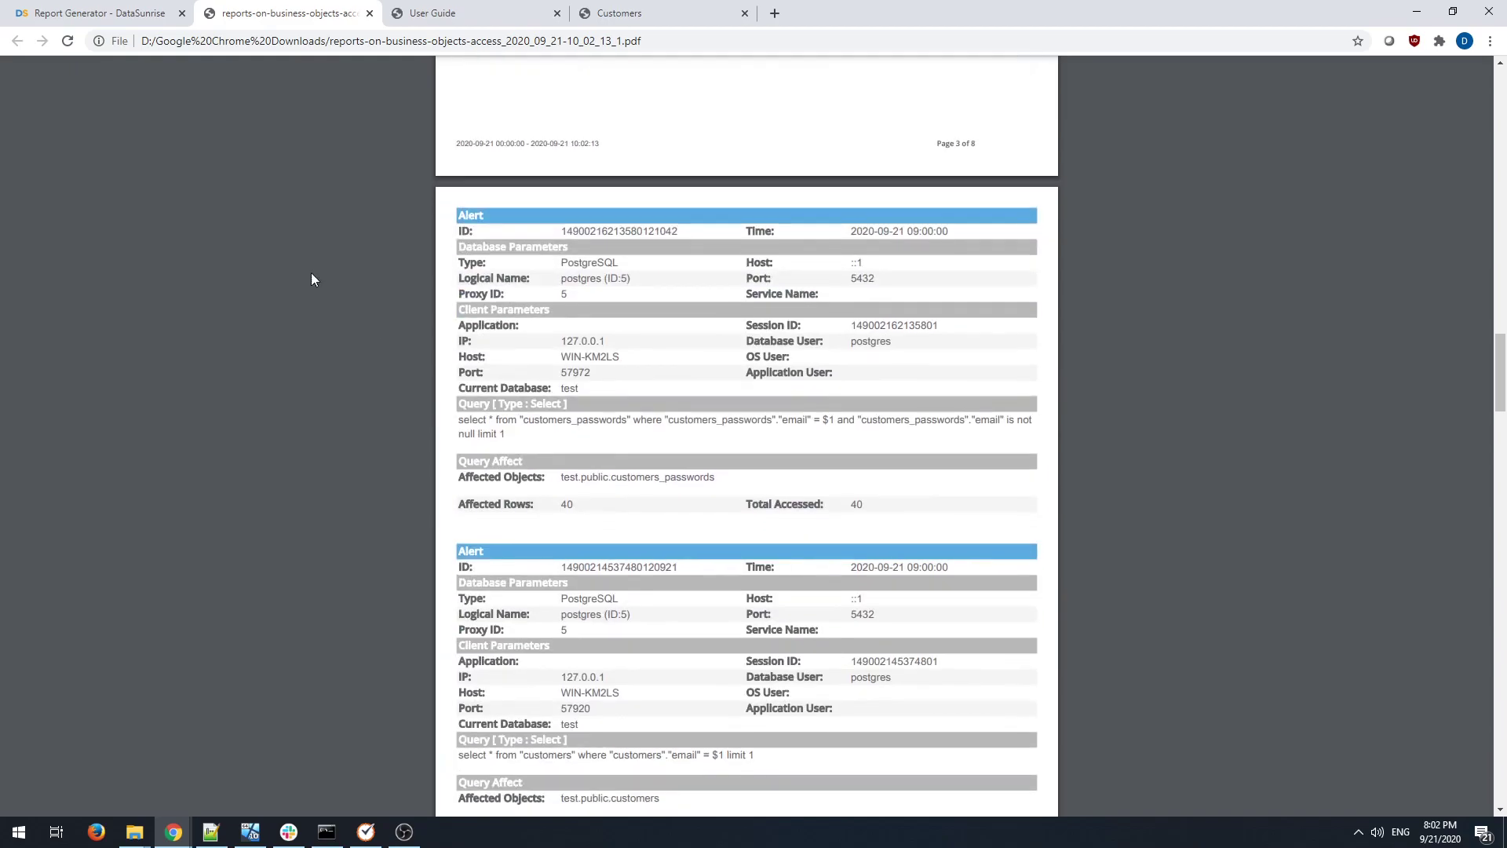
Return to the report generator, download the latest report of only the report-privs task and open the PDF.
left_click(122, 9)
left_click(243, 378)
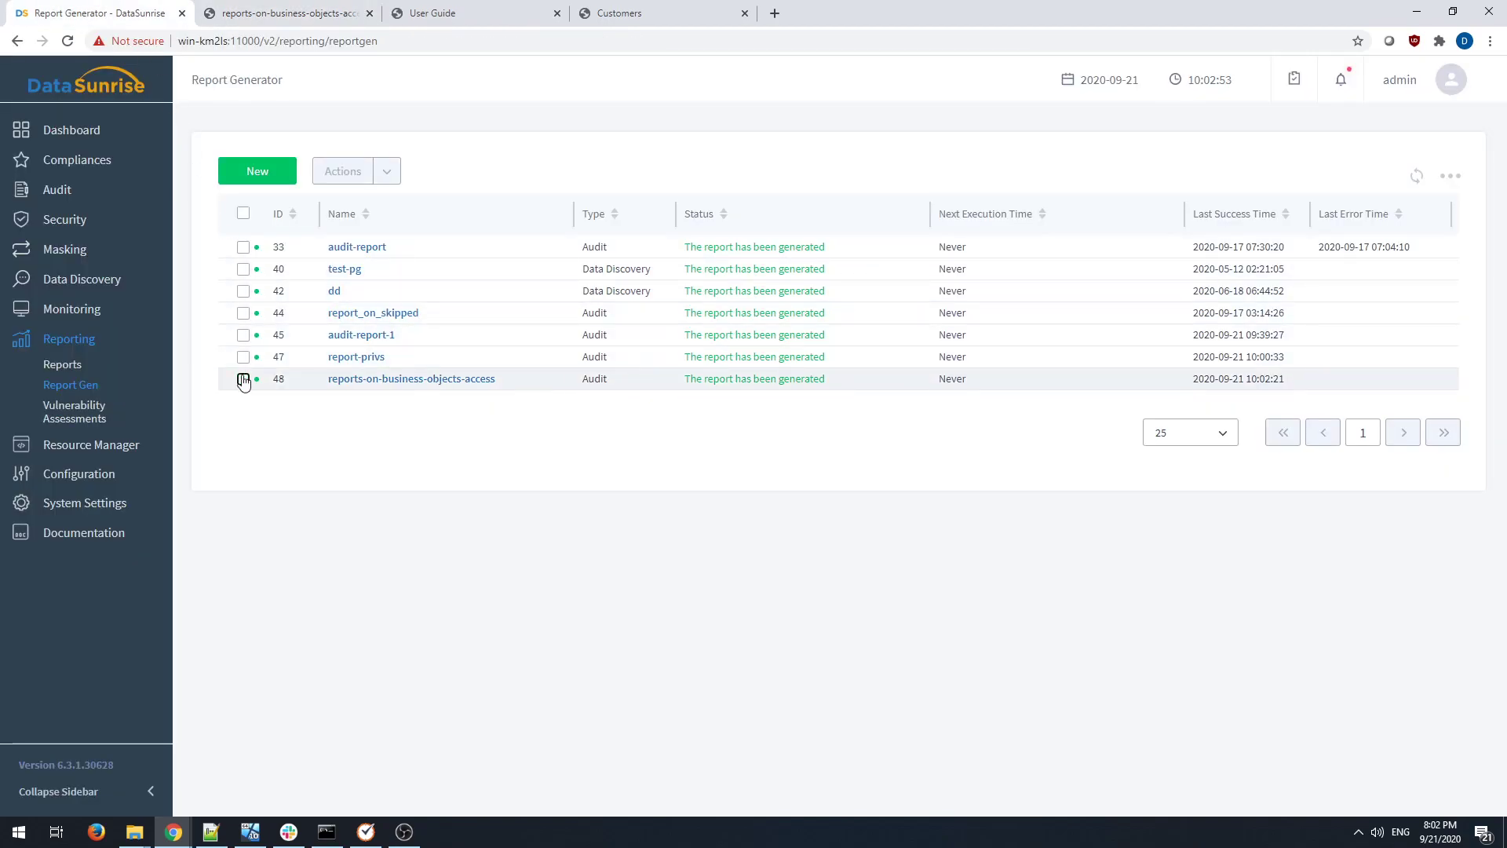
left_click(243, 357)
left_click(387, 171)
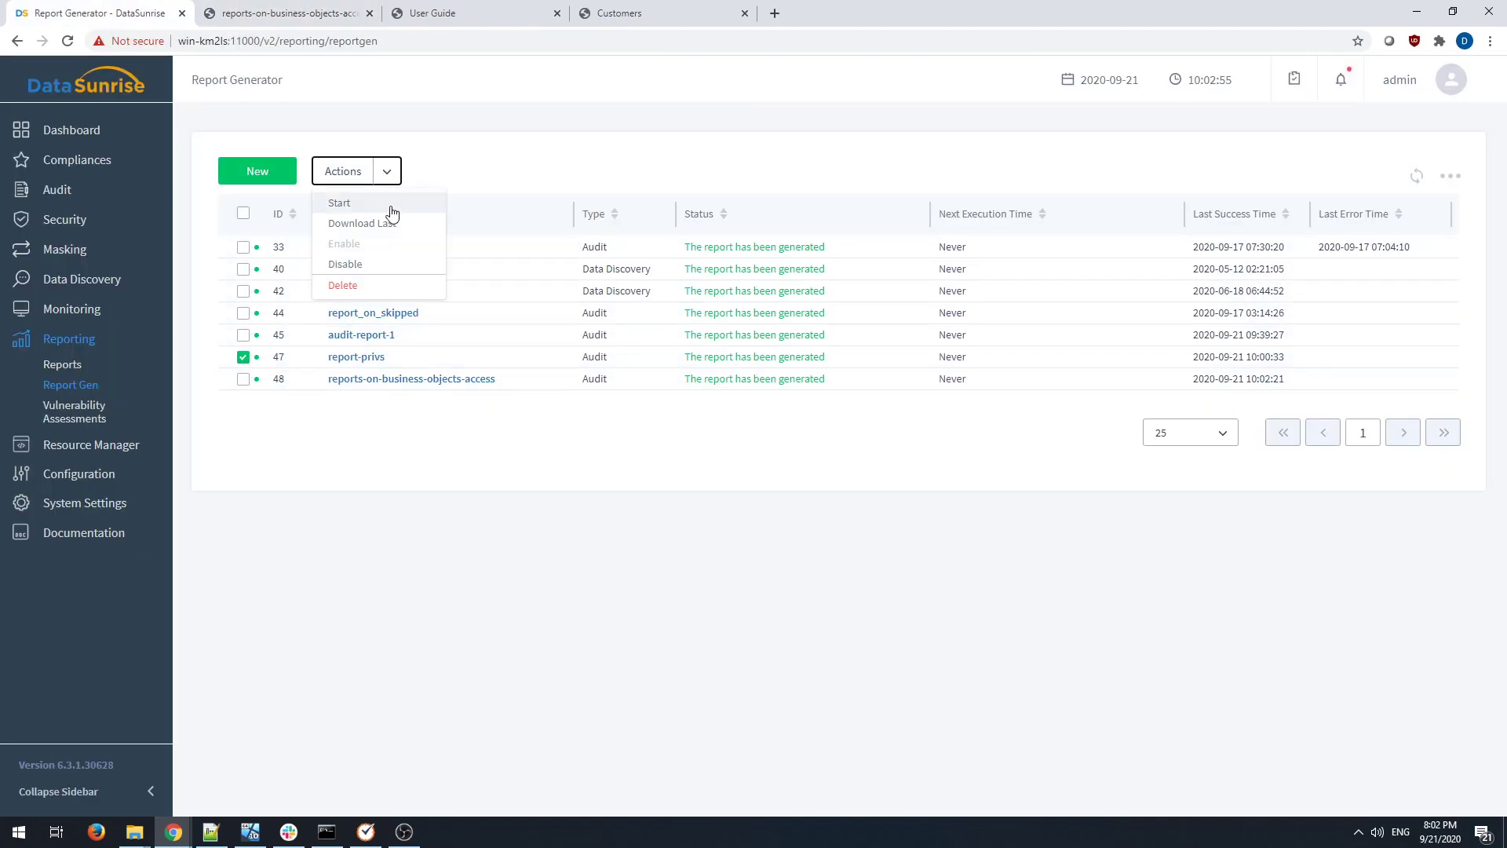
left_click(387, 224)
left_click(101, 797)
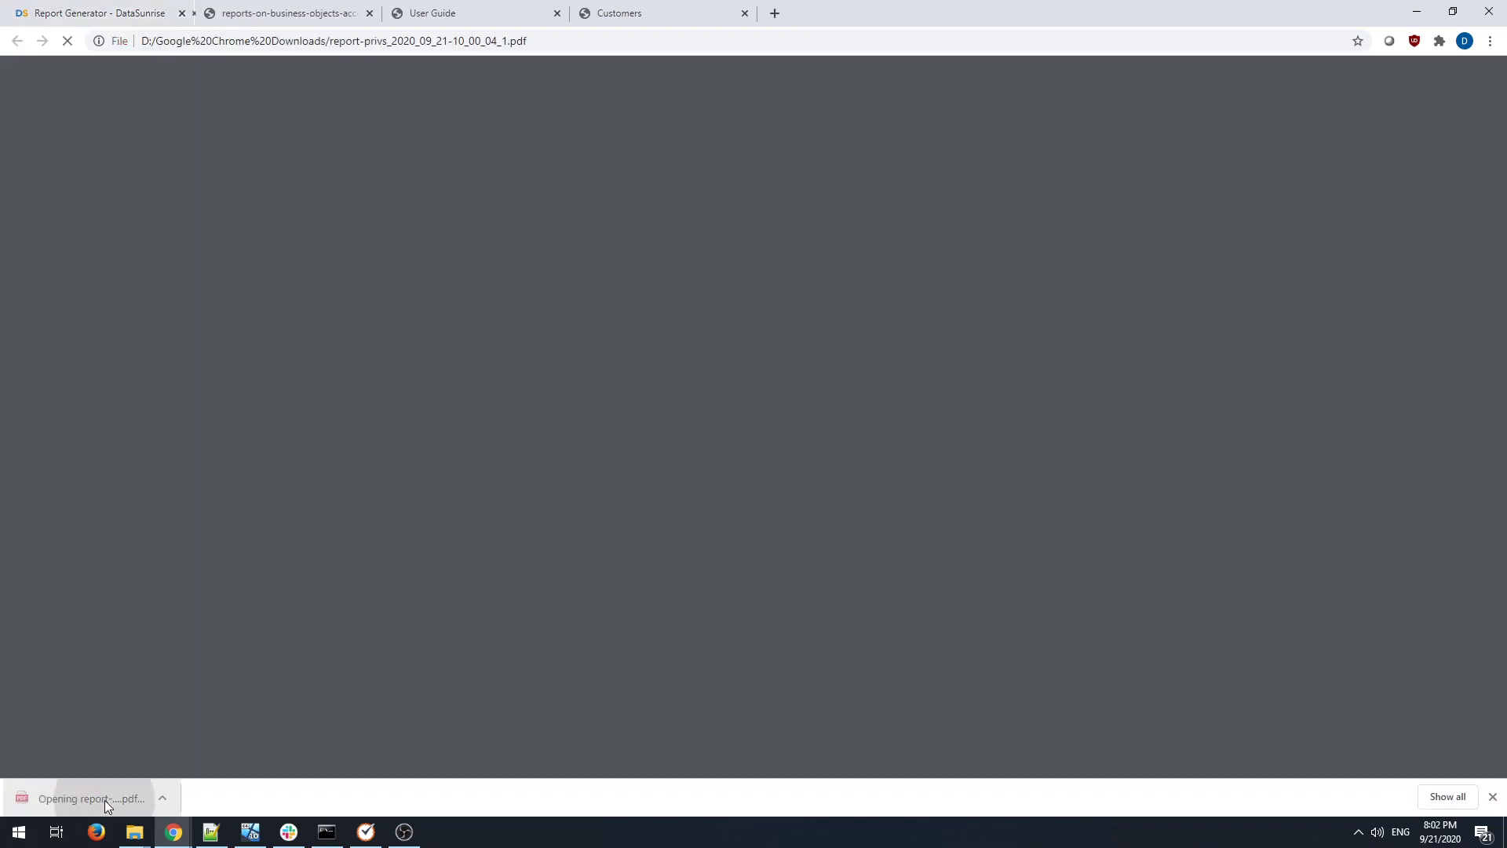
Examine the alerts in the report-privs PDF, especially the create user and alter user queries on its last pages.
scroll(896, 593, "down", 6)
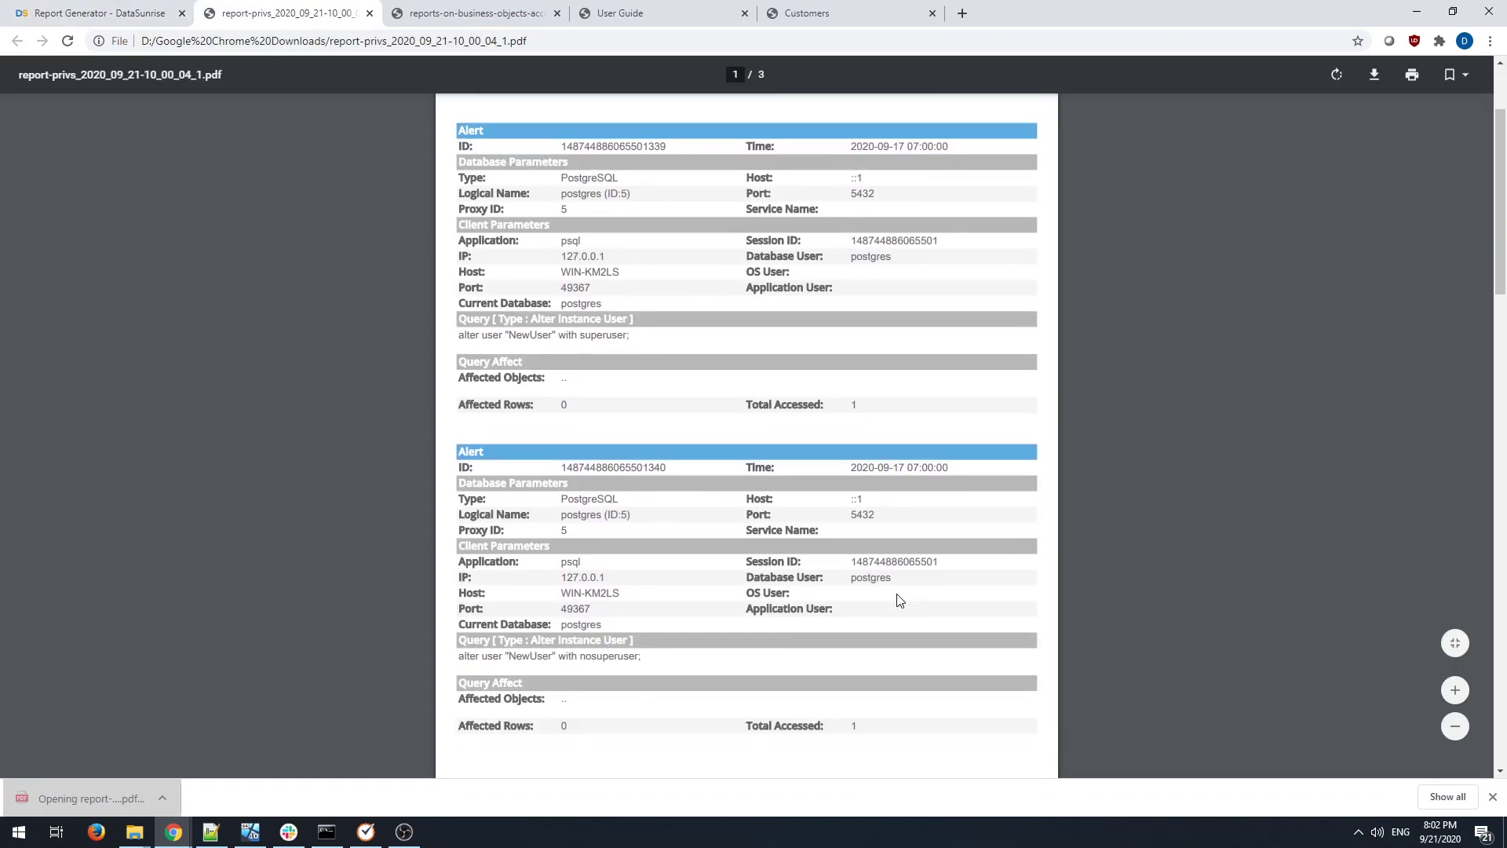
scroll(898, 584, "down", 10)
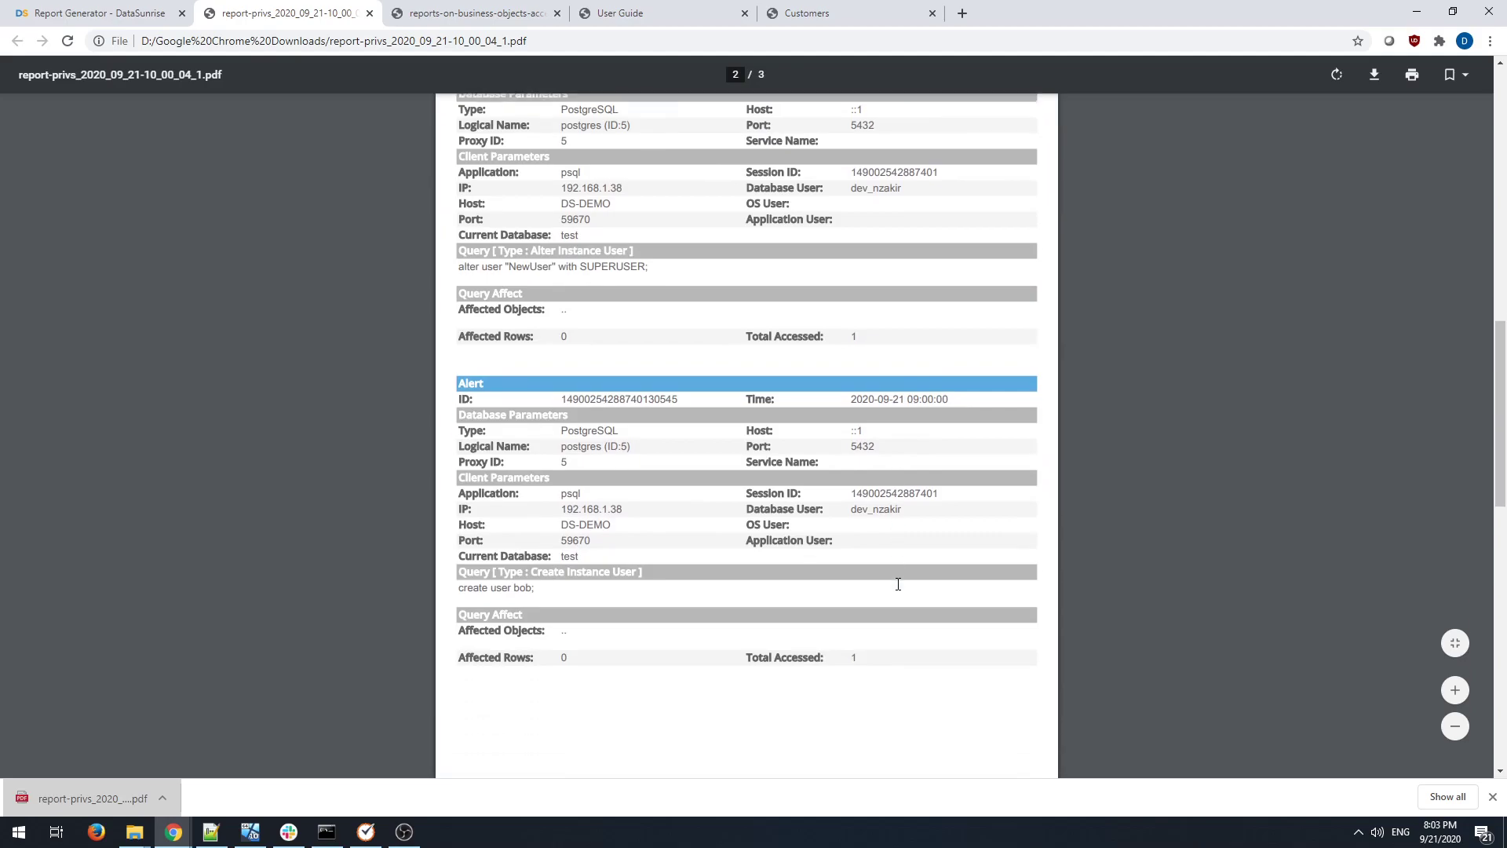
scroll(898, 584, "down", 3)
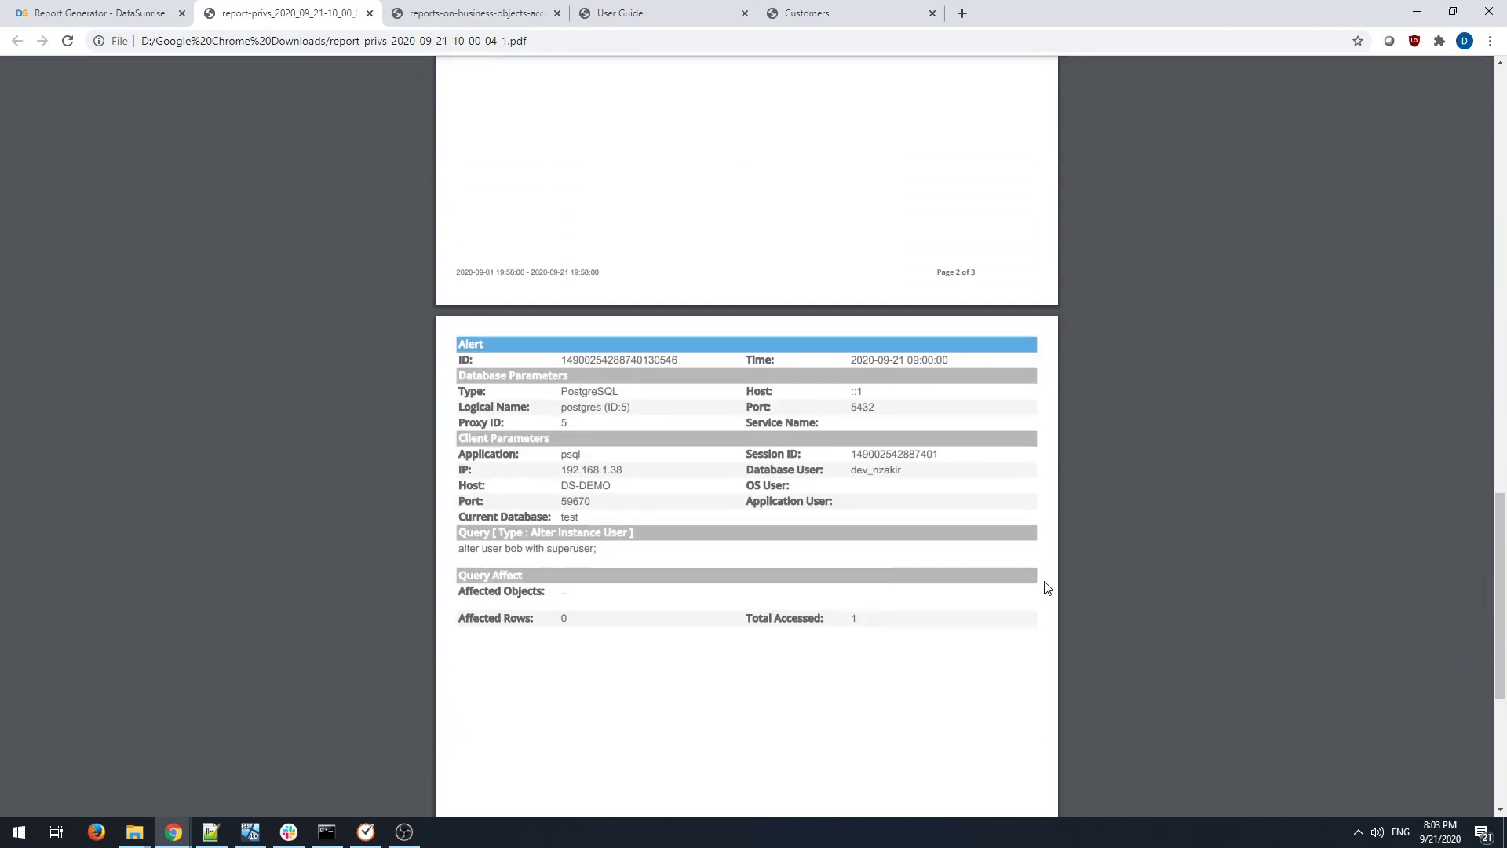
scroll(691, 710, "down", 4)
scroll(686, 656, "up", 2)
scroll(806, 716, "up", 8)
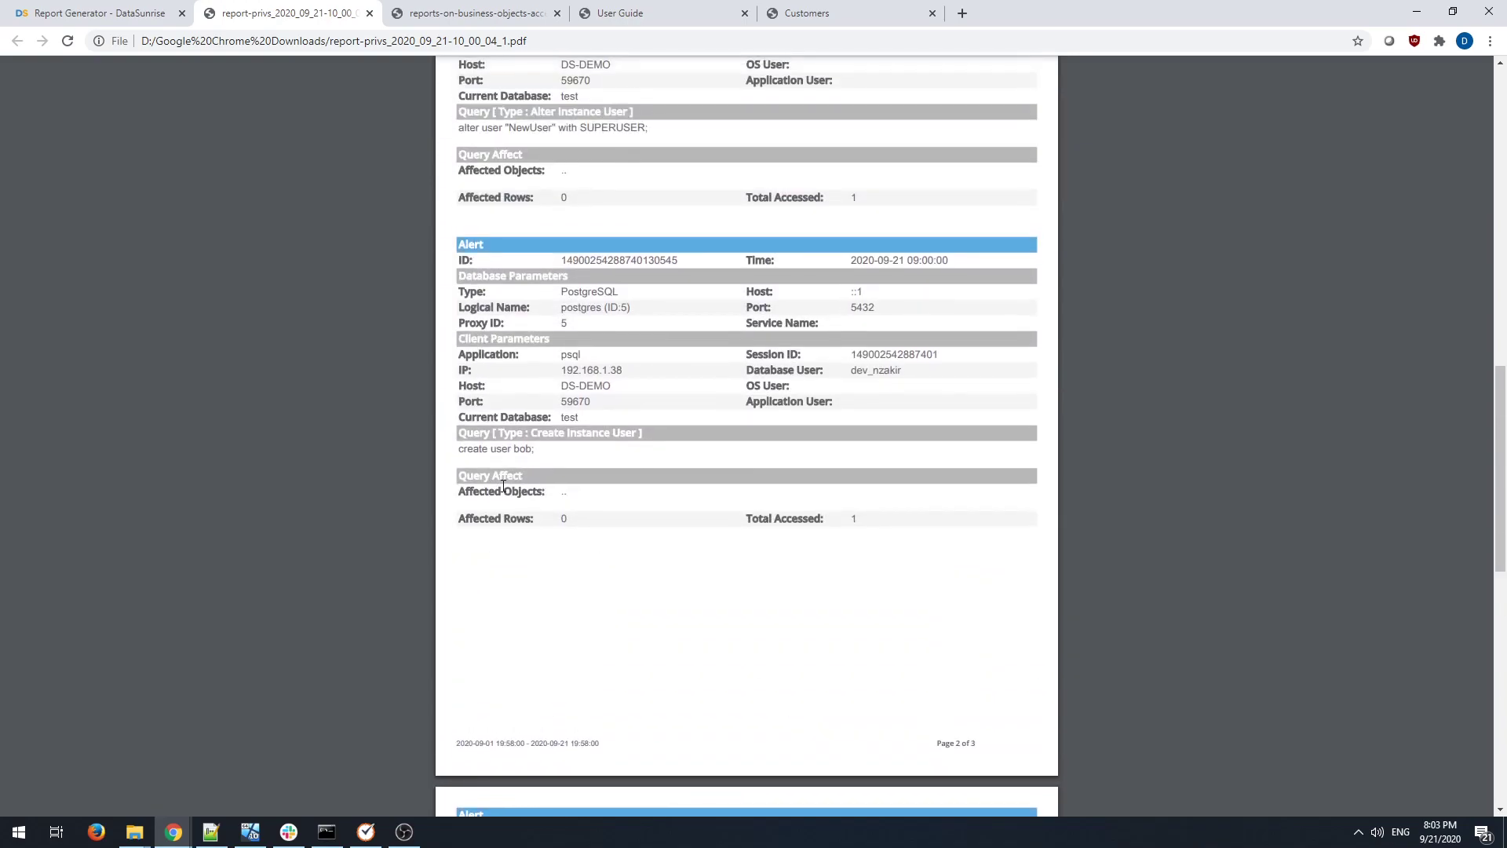
triple_click(520, 449)
scroll(802, 548, "down", 5)
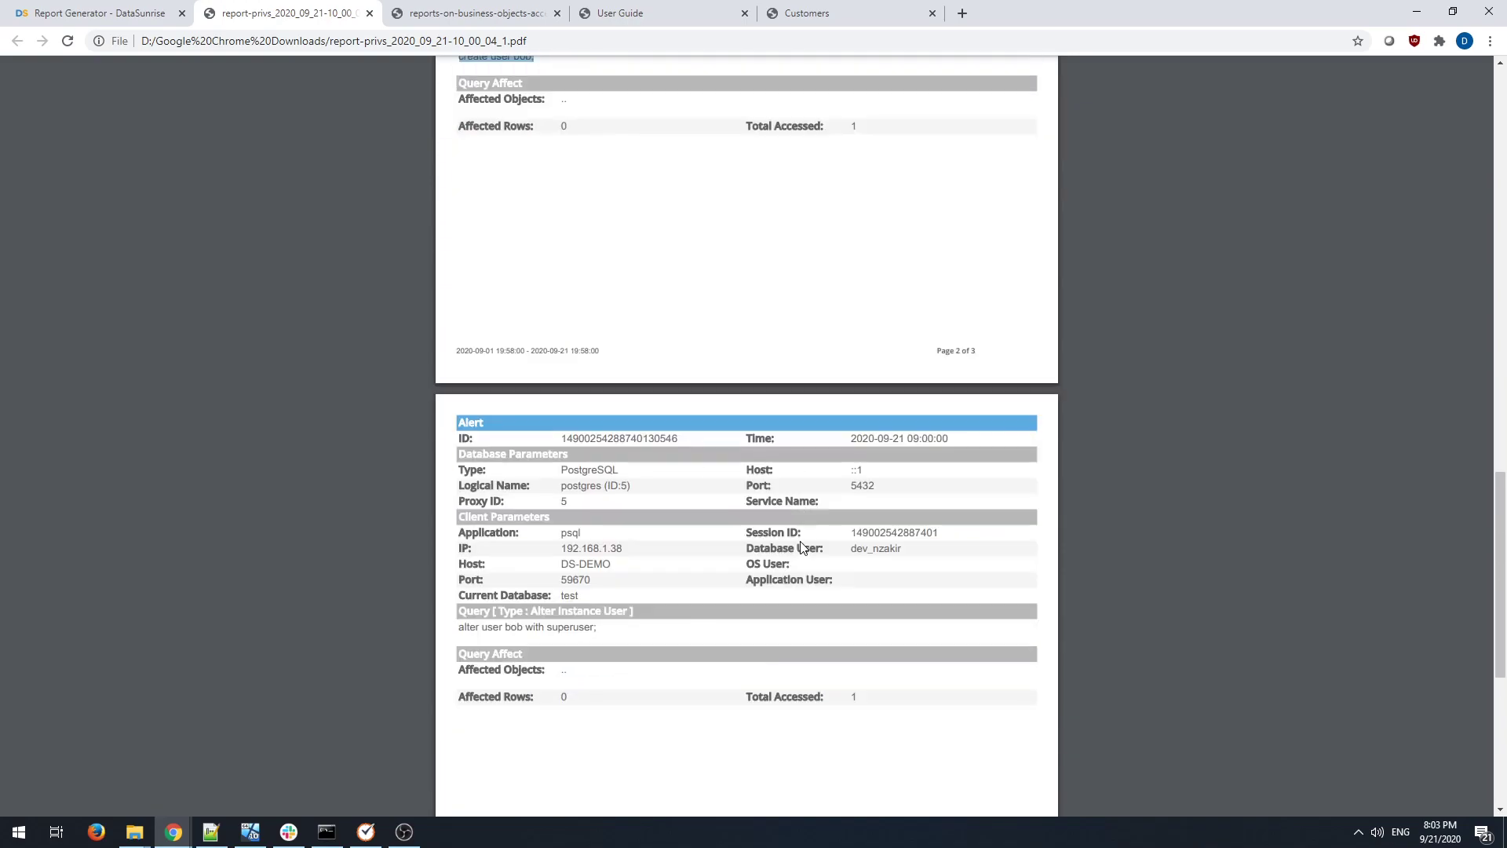
left_click(608, 631)
left_click_drag(465, 631, 589, 637)
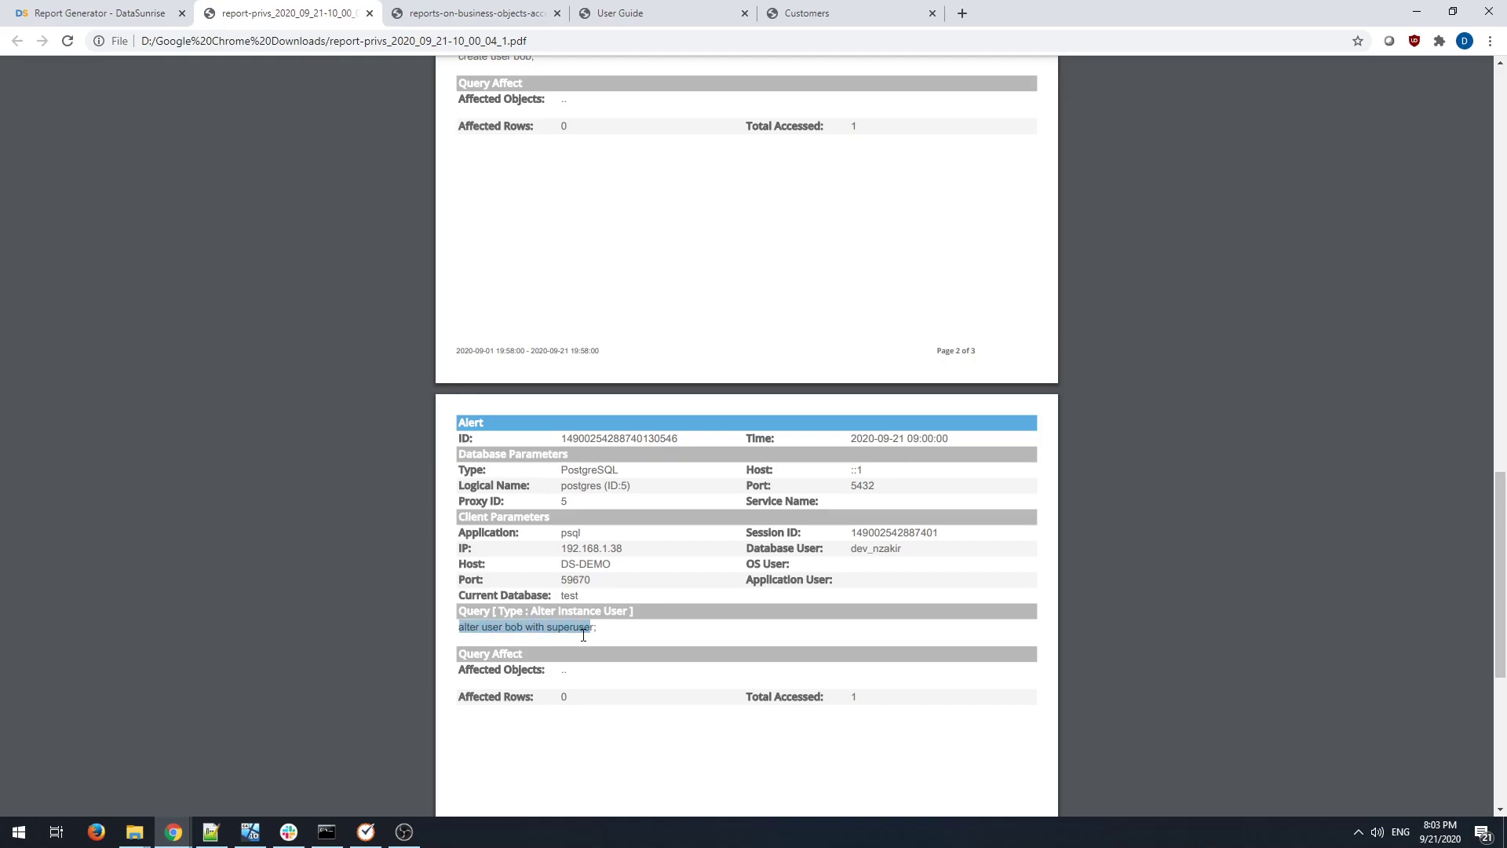
double_click(584, 628)
left_click(591, 634)
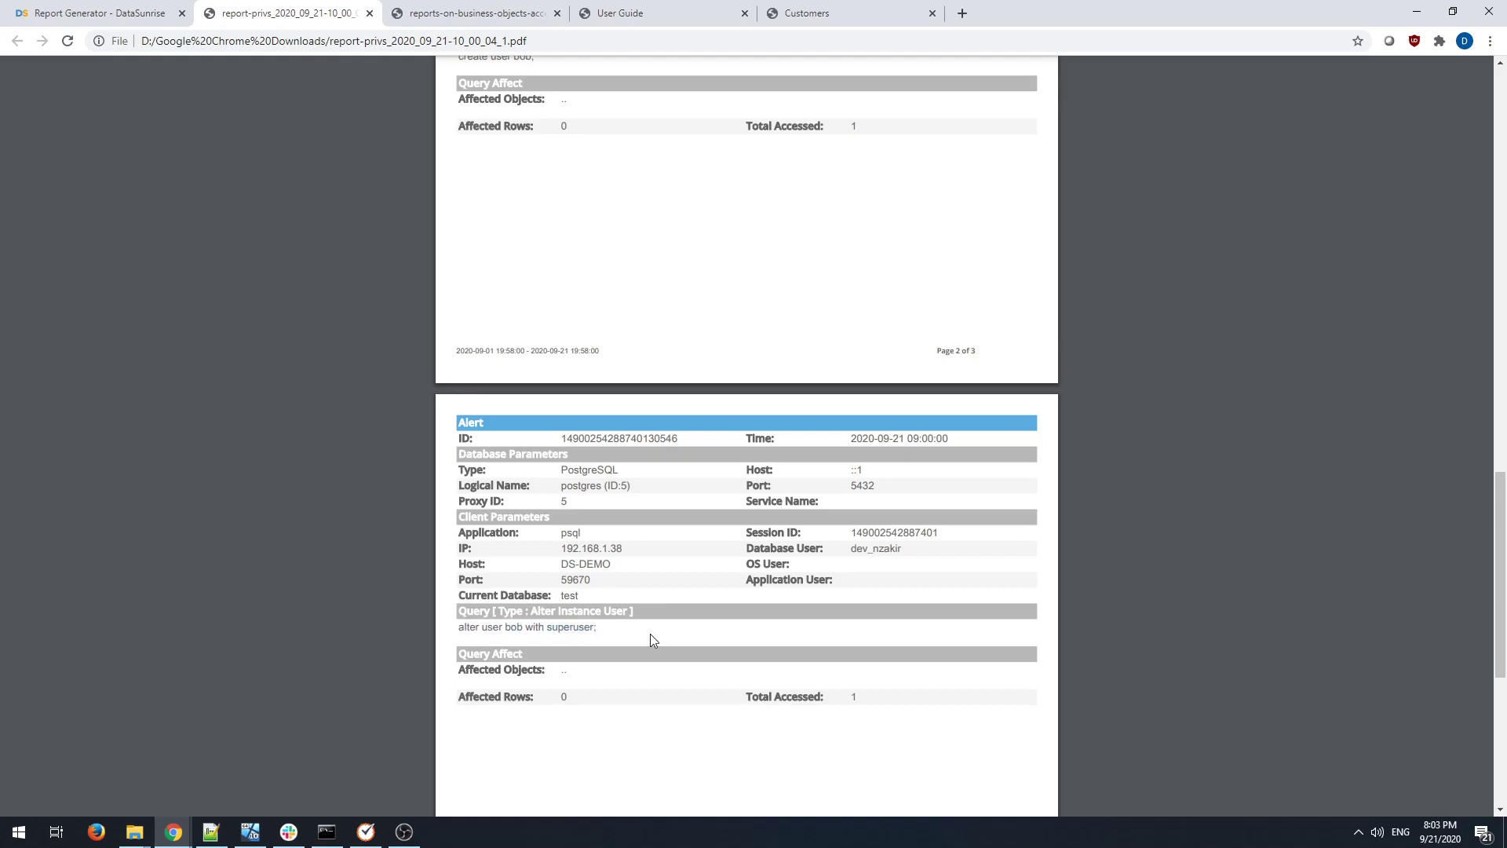
scroll(651, 634, "up", 10)
Return to the report generator, open the report-privs task and review its report details, query types, period and generated reports.
left_click(15, 7)
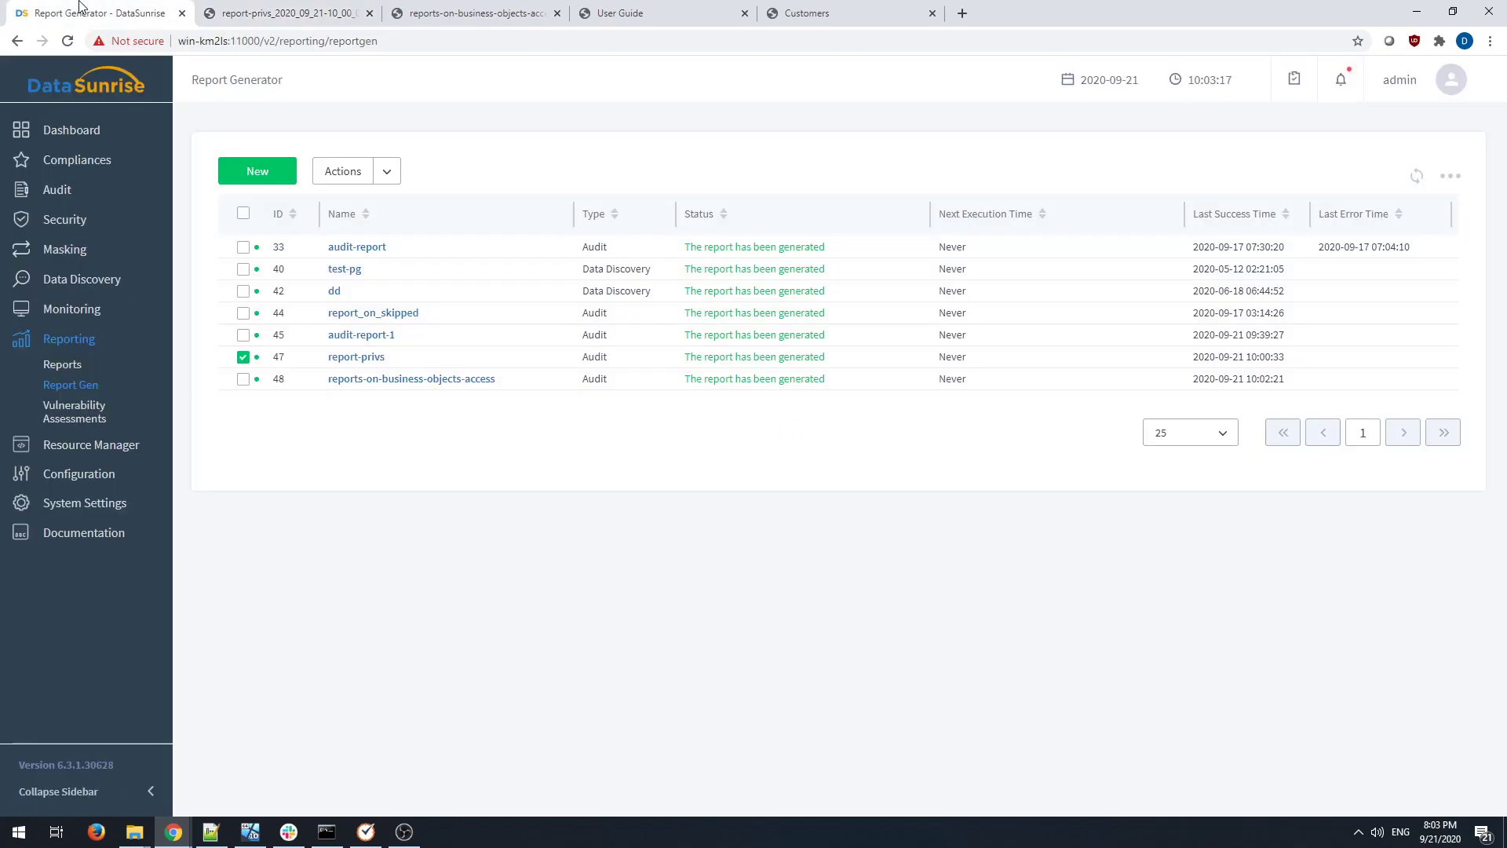
left_click(361, 362)
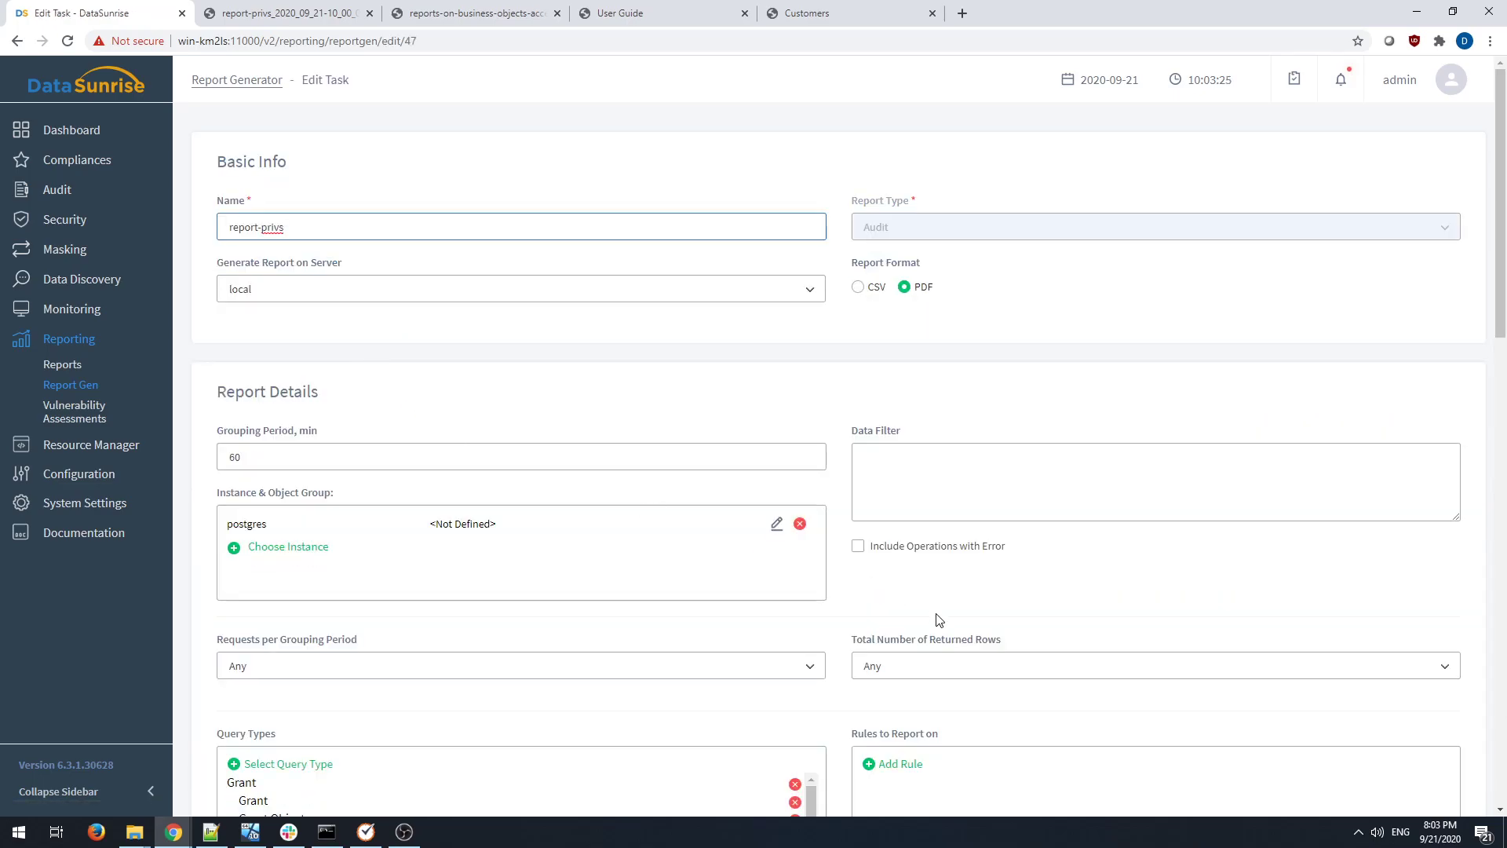
scroll(950, 575, "down", 10)
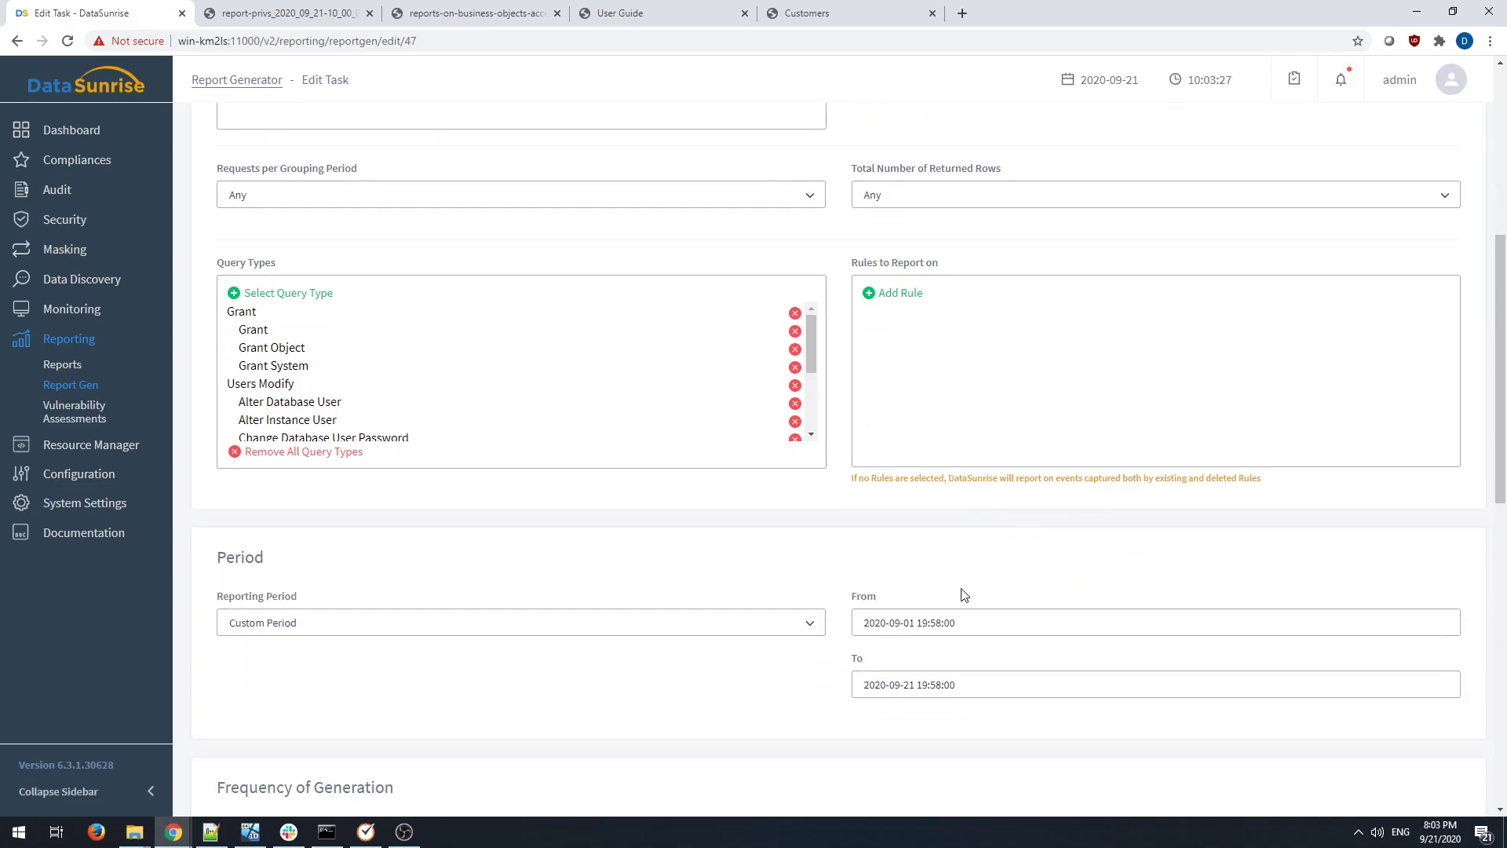
scroll(973, 628, "down", 8)
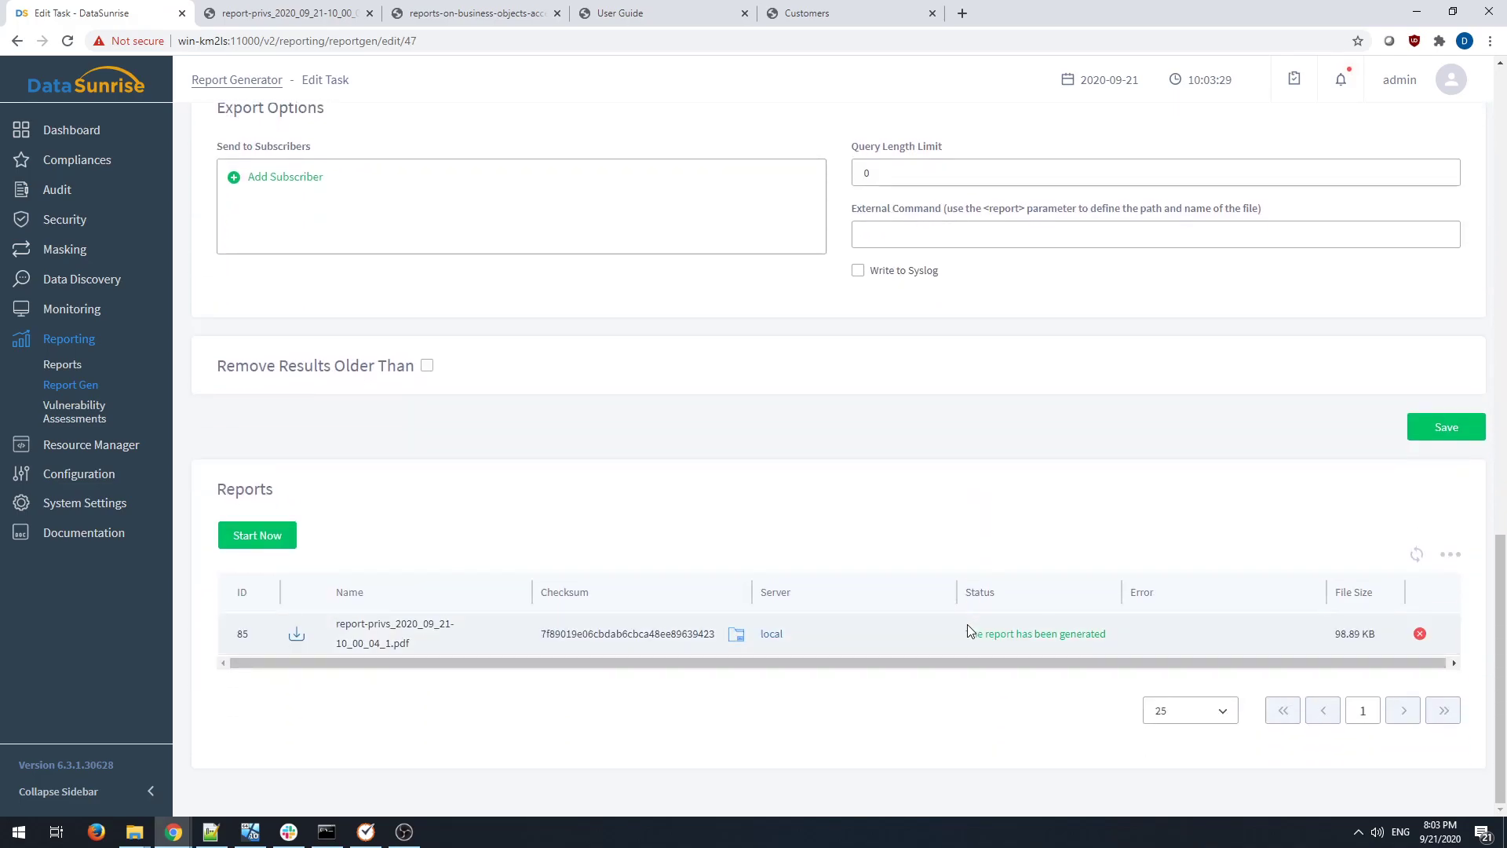
scroll(967, 624, "up", 5)
scroll(967, 624, "up", 10)
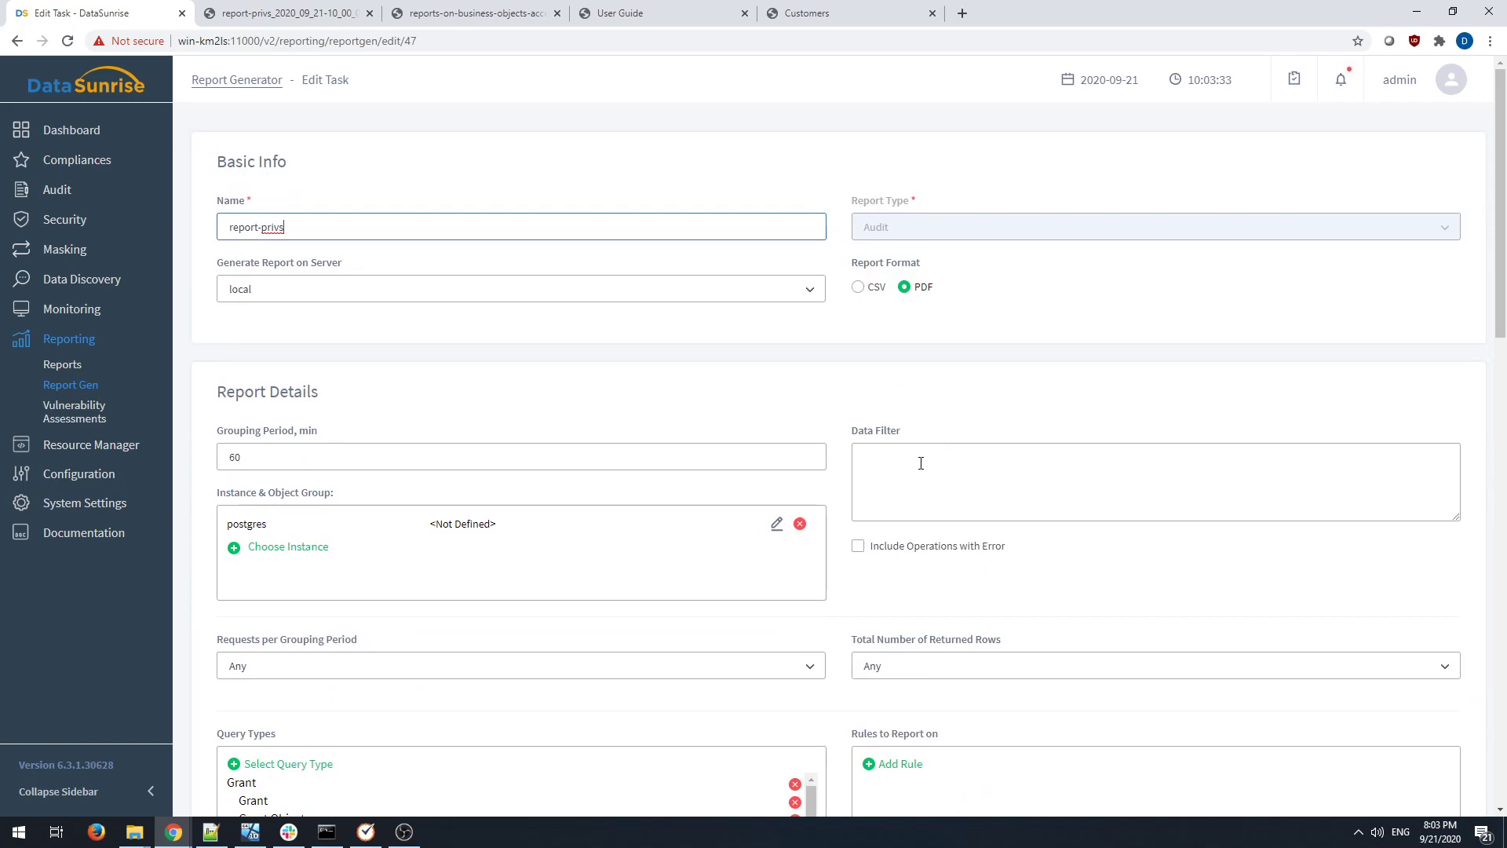
scroll(920, 463, "down", 4)
scroll(921, 463, "up", 4)
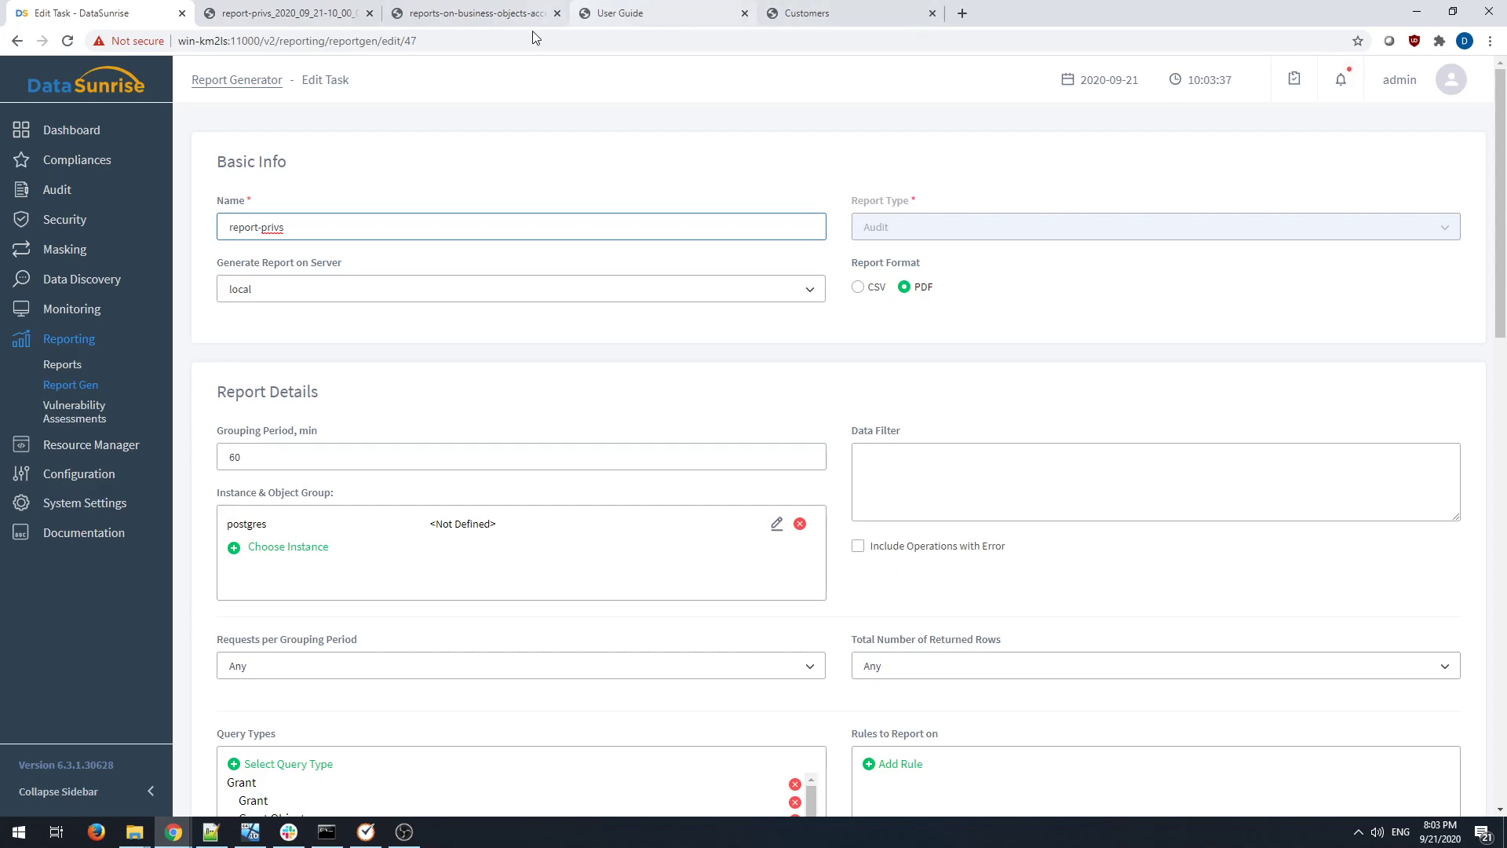
Find the database user name filter in the User Guide's Data Filter Values table and copy sessions.user_name.
left_click(628, 14)
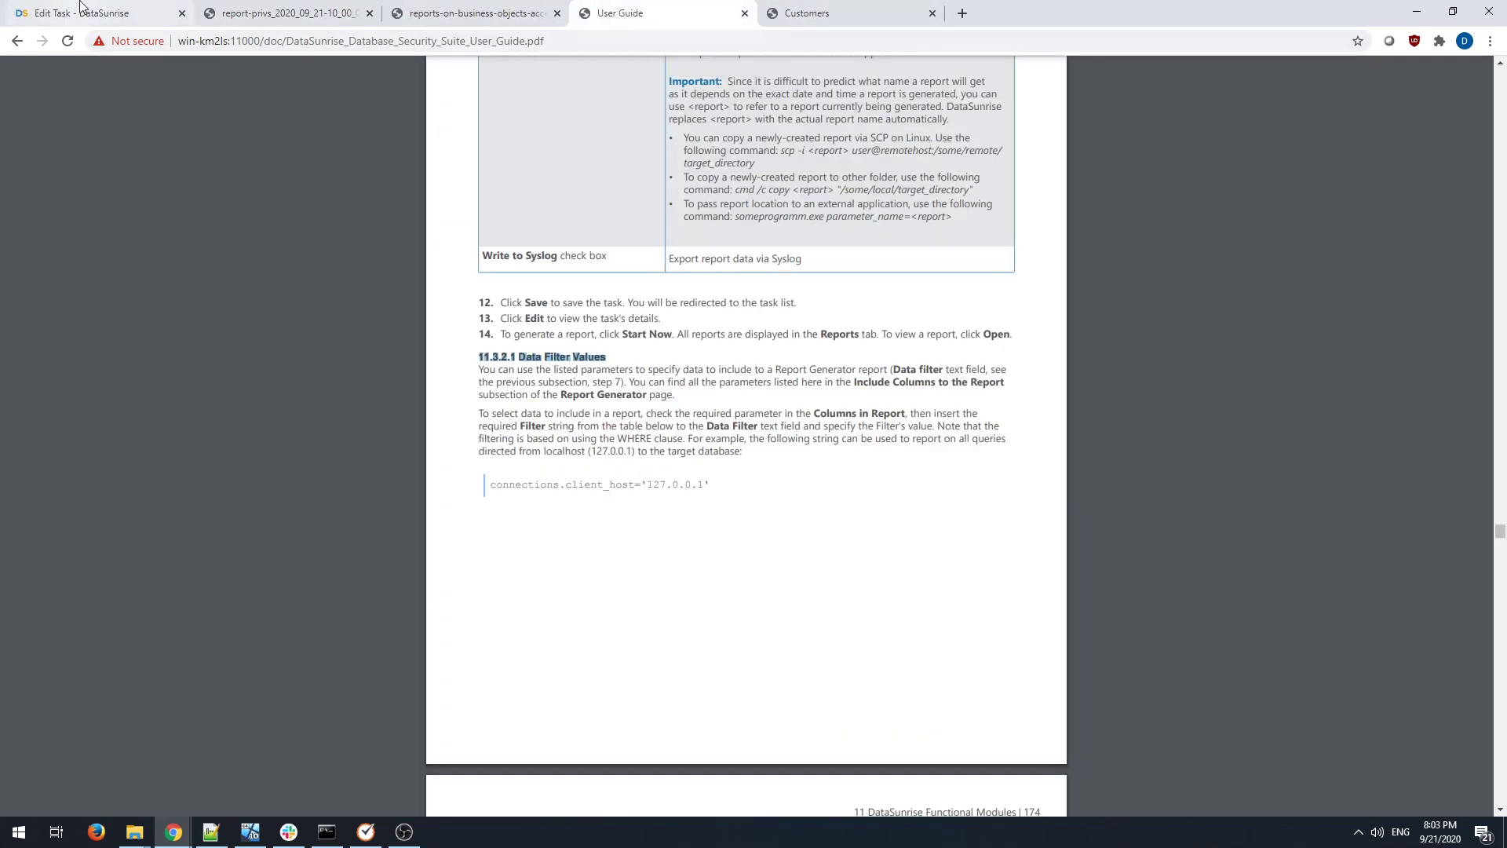
left_click(562, 360)
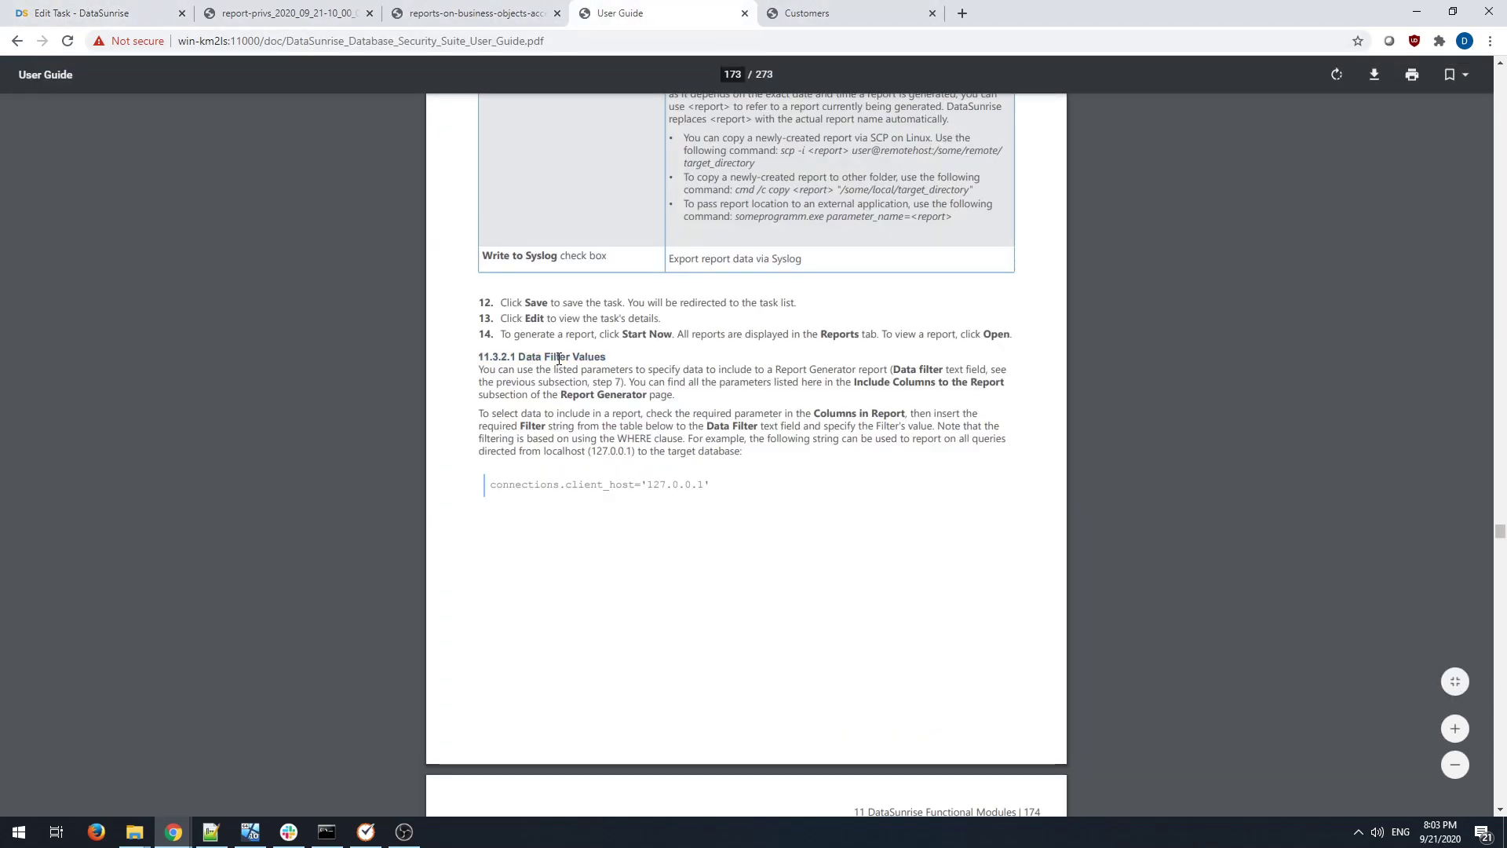
scroll(840, 492, "down", 9)
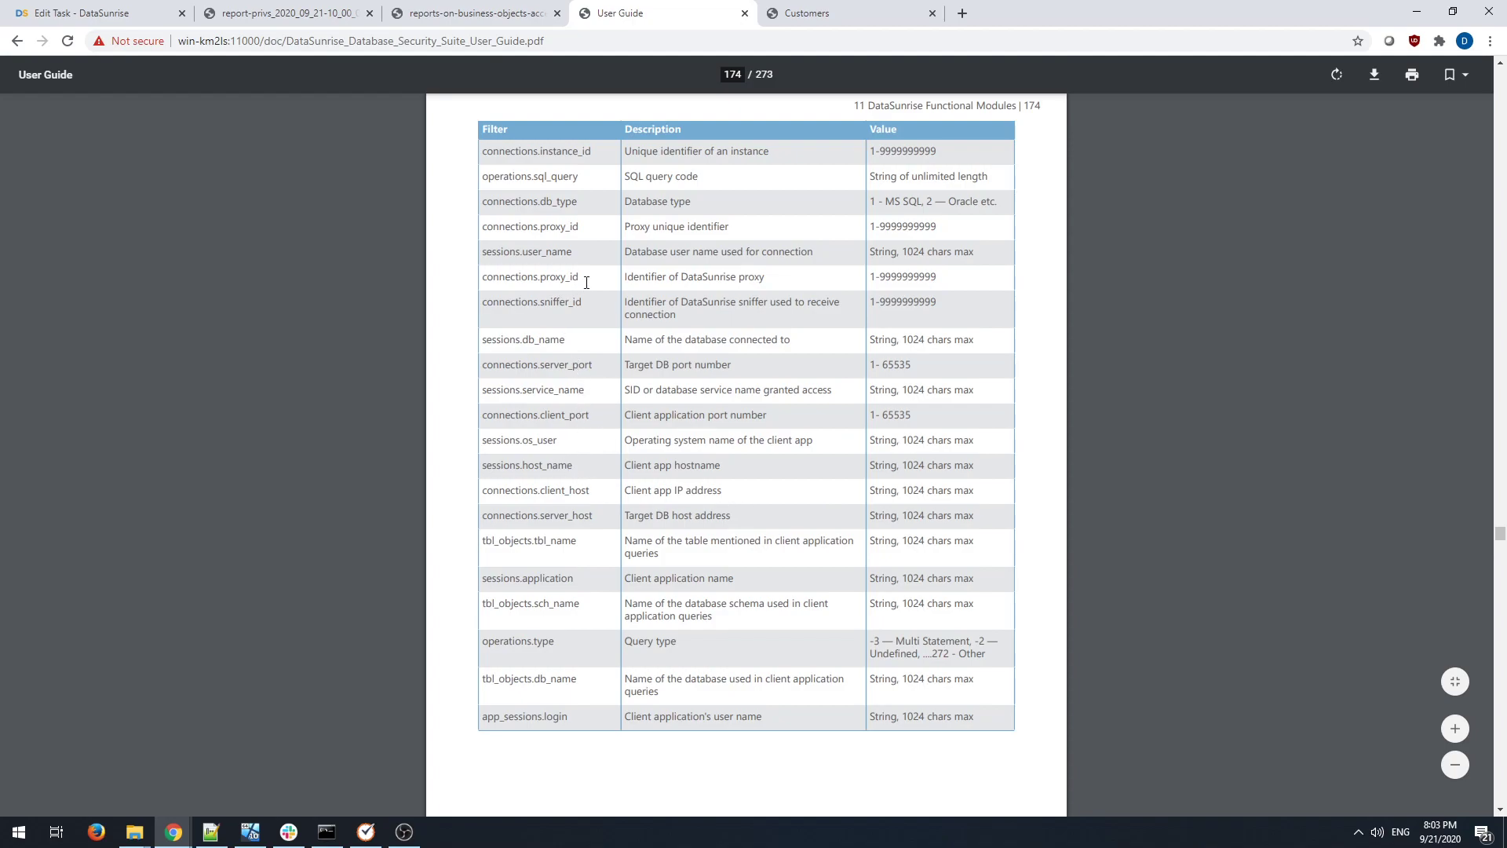
left_click_drag(577, 253, 485, 250)
key("ctrl+c")
Return to the report-privs task and set its data filter to sessions.user_name LIKE '%dev%'.
left_click(114, 13)
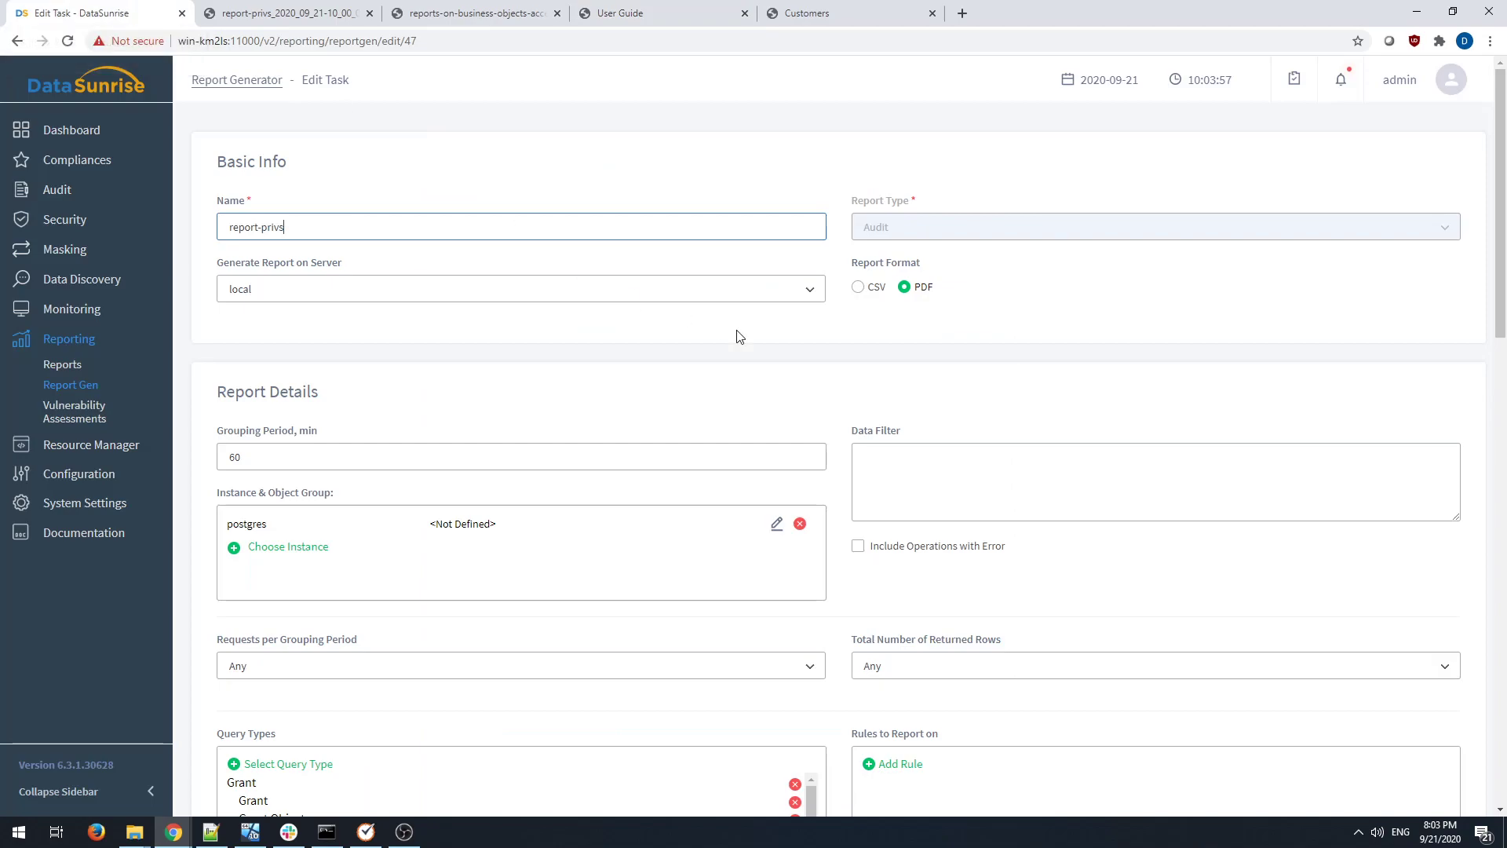
left_click(905, 455)
key("ctrl+v")
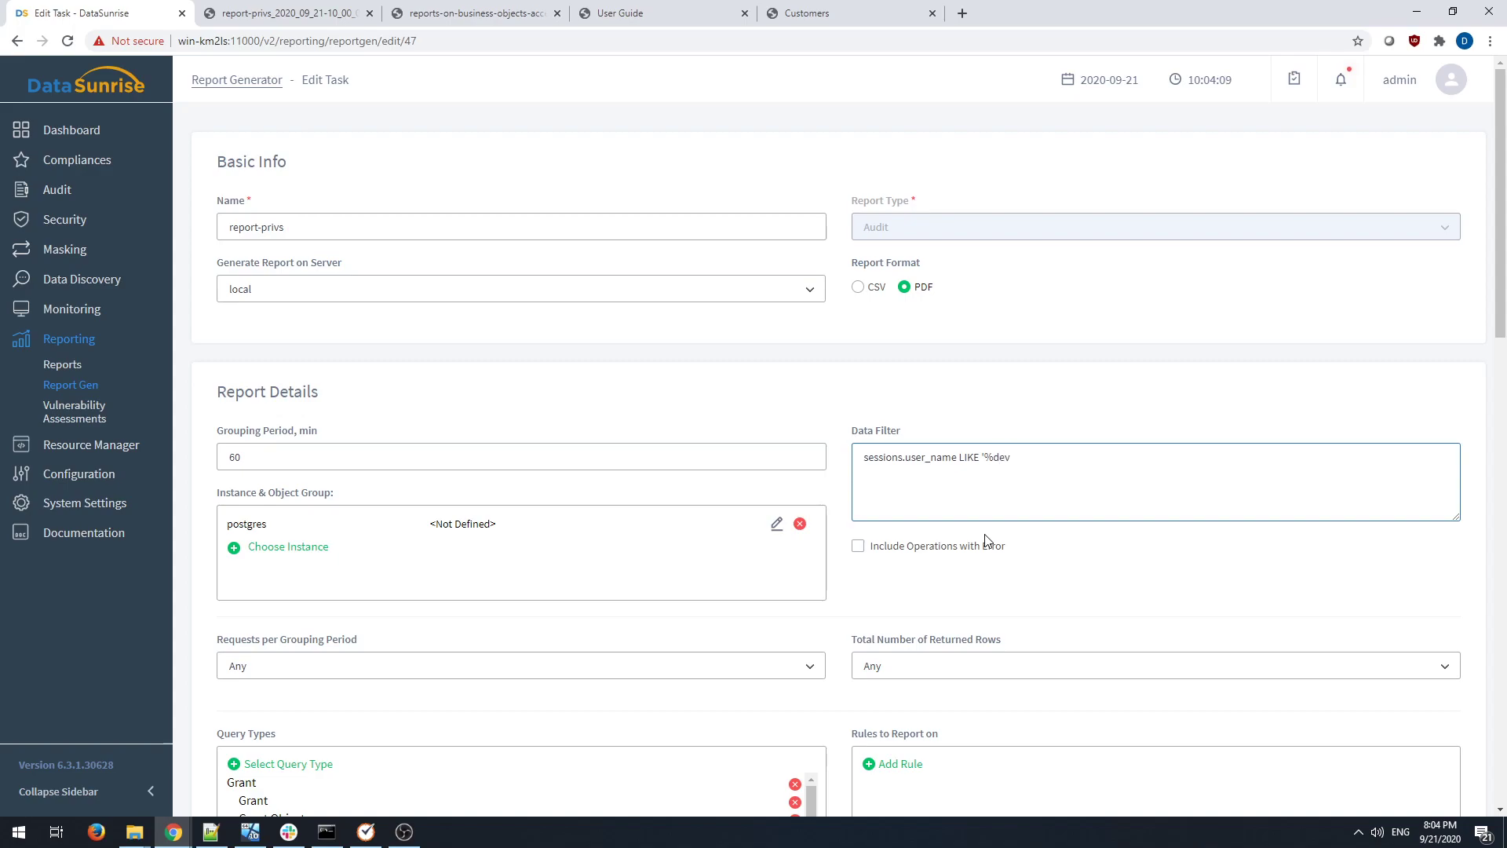
type("%")
left_click(1012, 460)
Generate a new report from the report-privs task, then download it and open the PDF.
scroll(1052, 518, "down", 10)
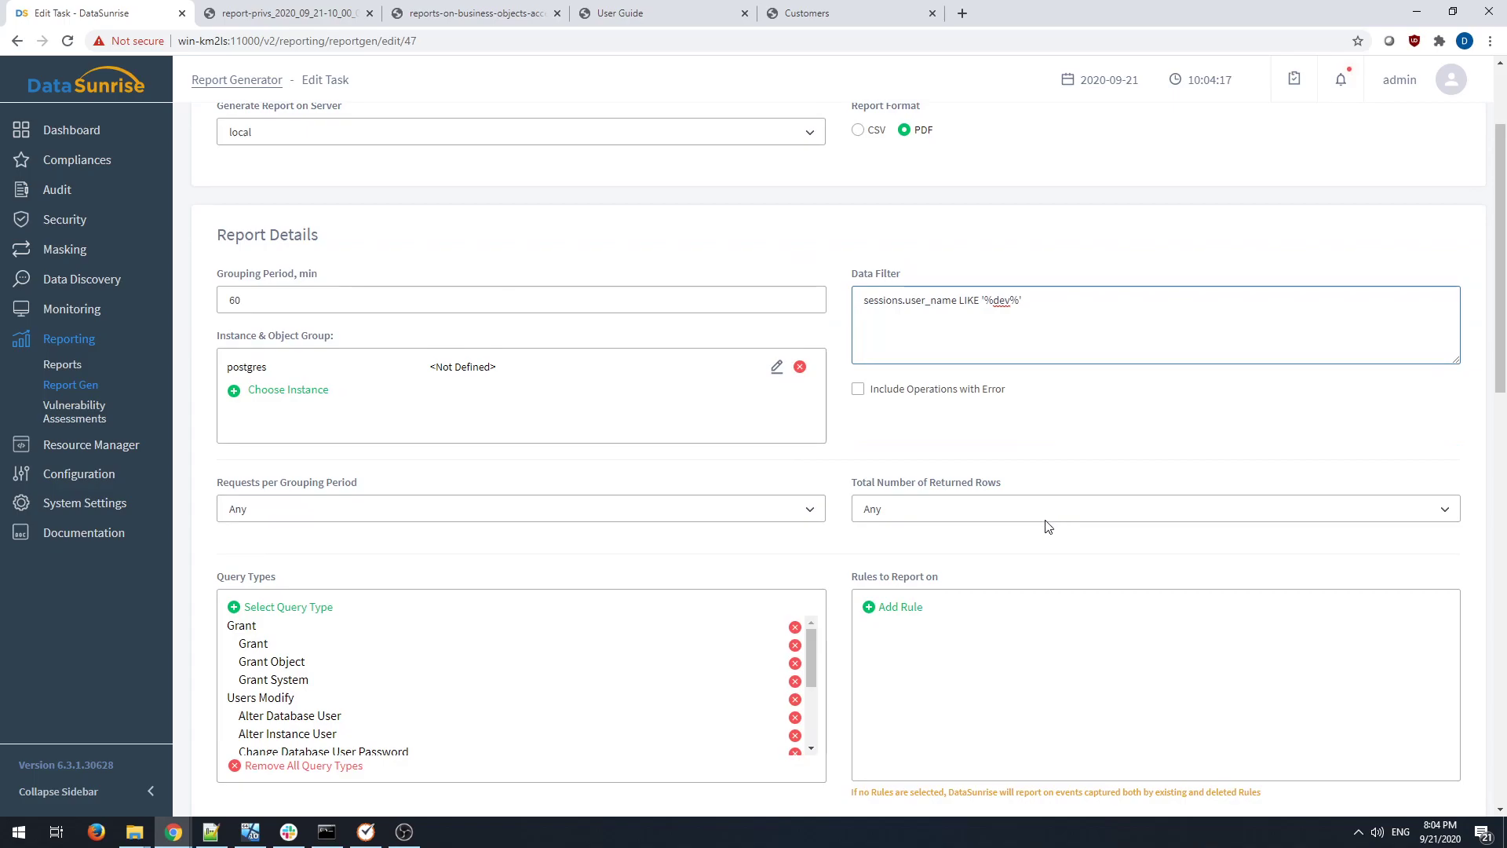
scroll(1033, 534, "down", 5)
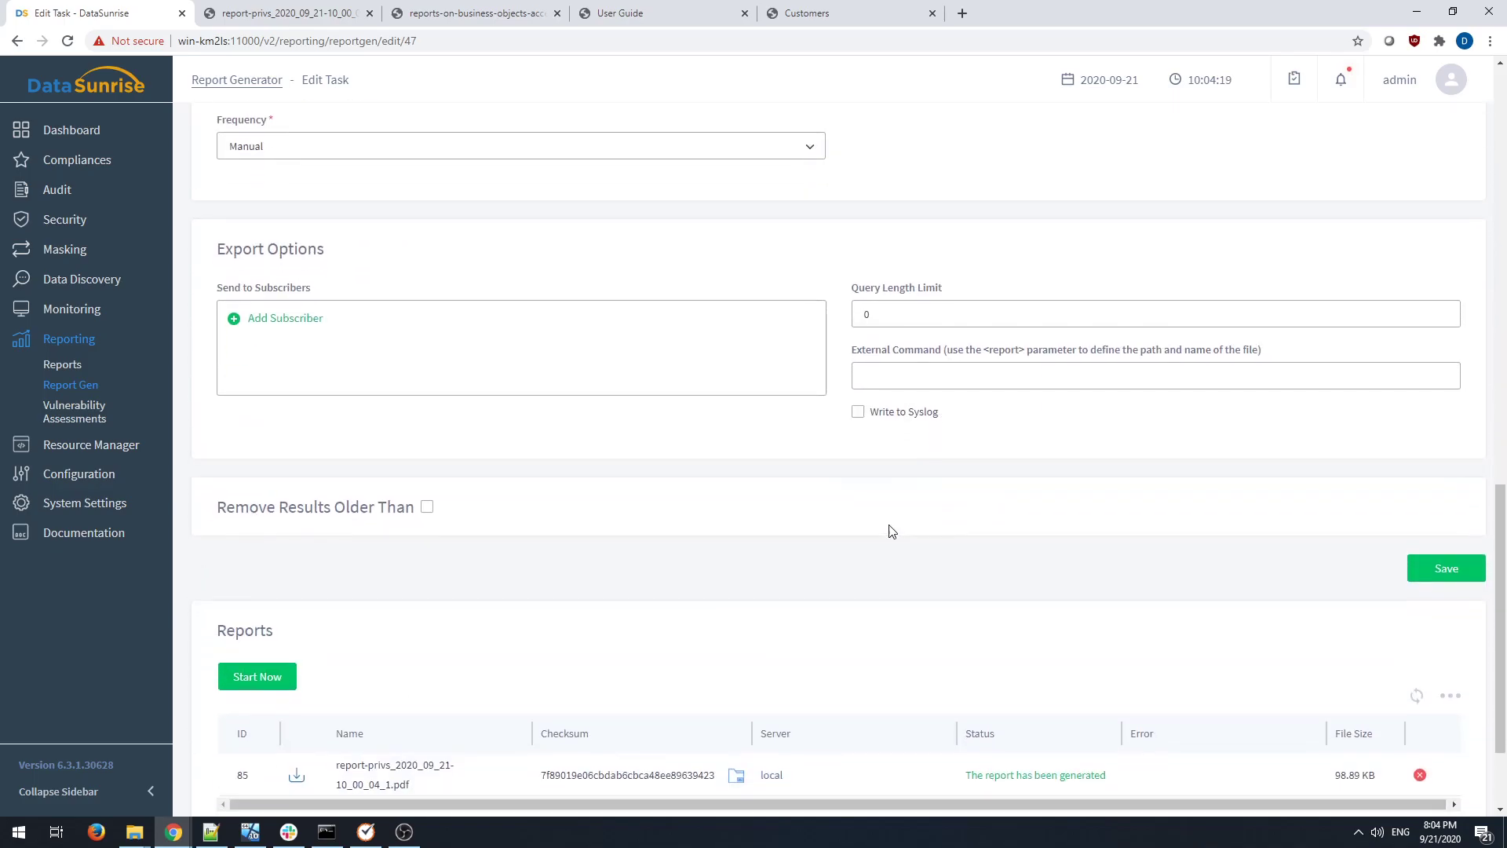
left_click(276, 679)
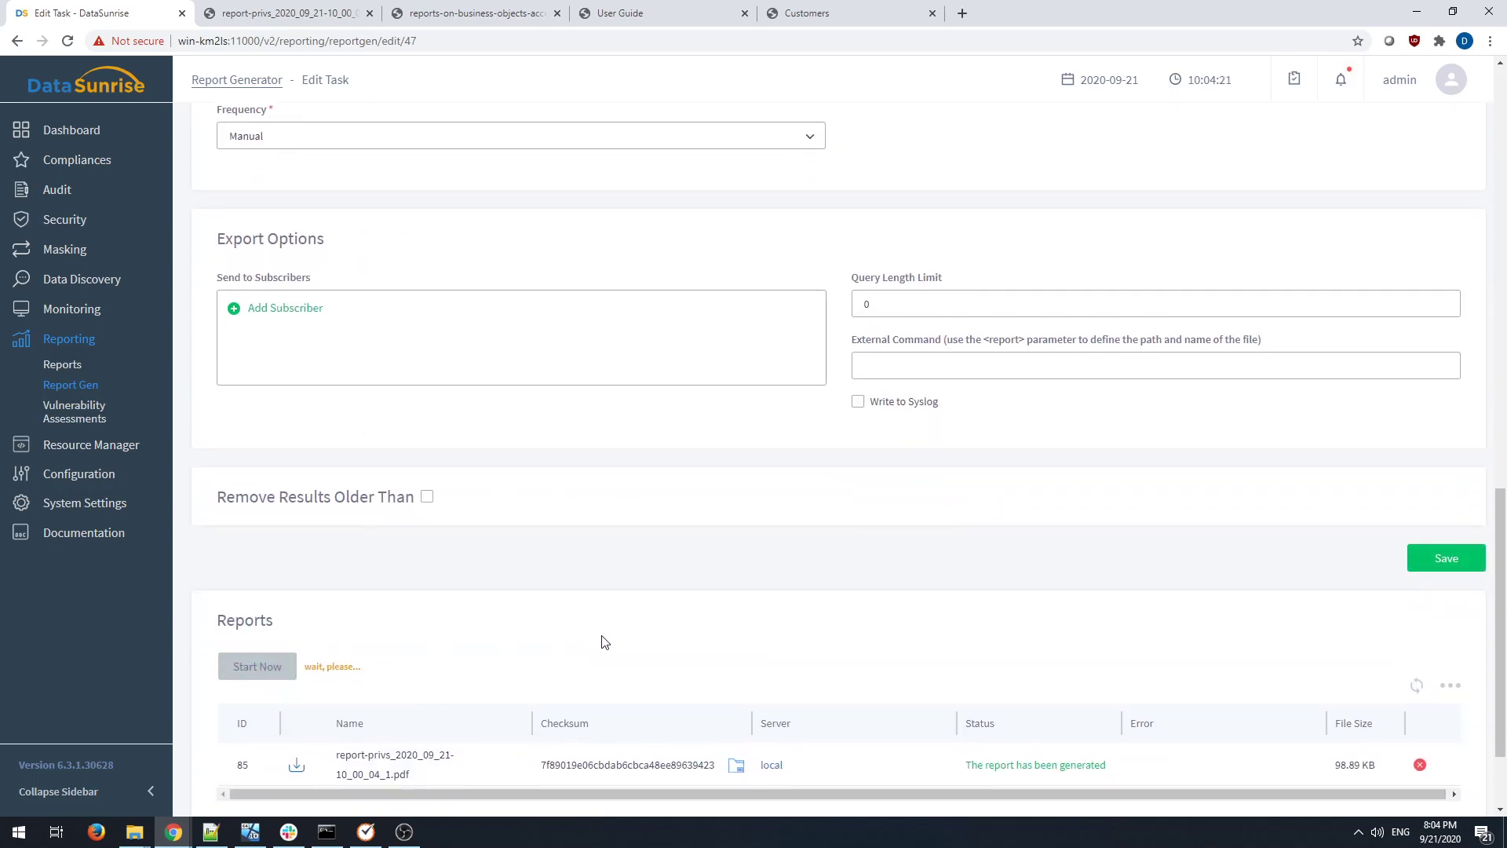
scroll(785, 628, "down", 2)
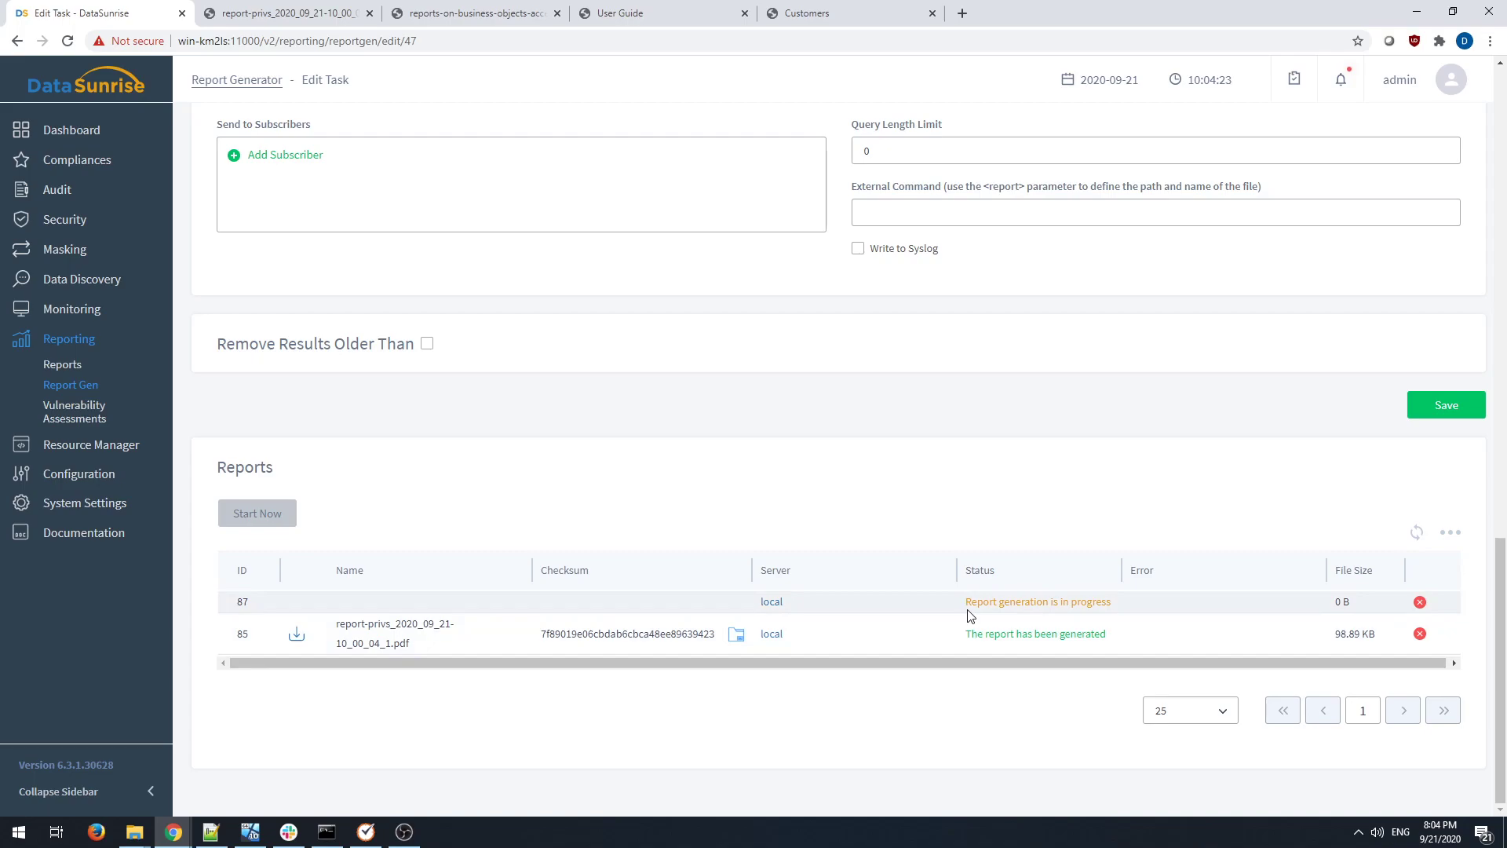
left_click(1419, 534)
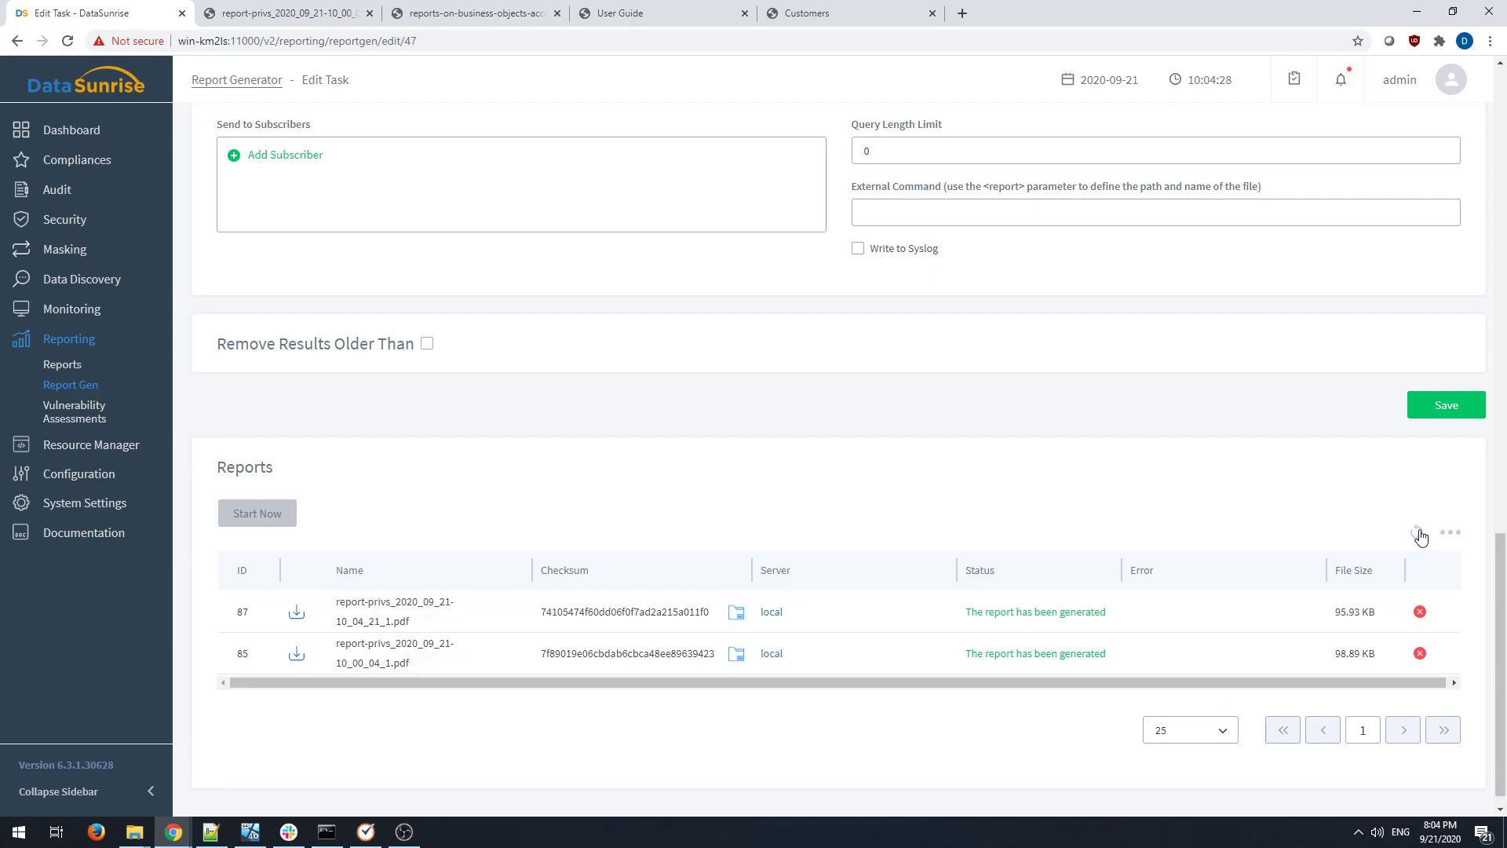
left_click(295, 614)
left_click(109, 800)
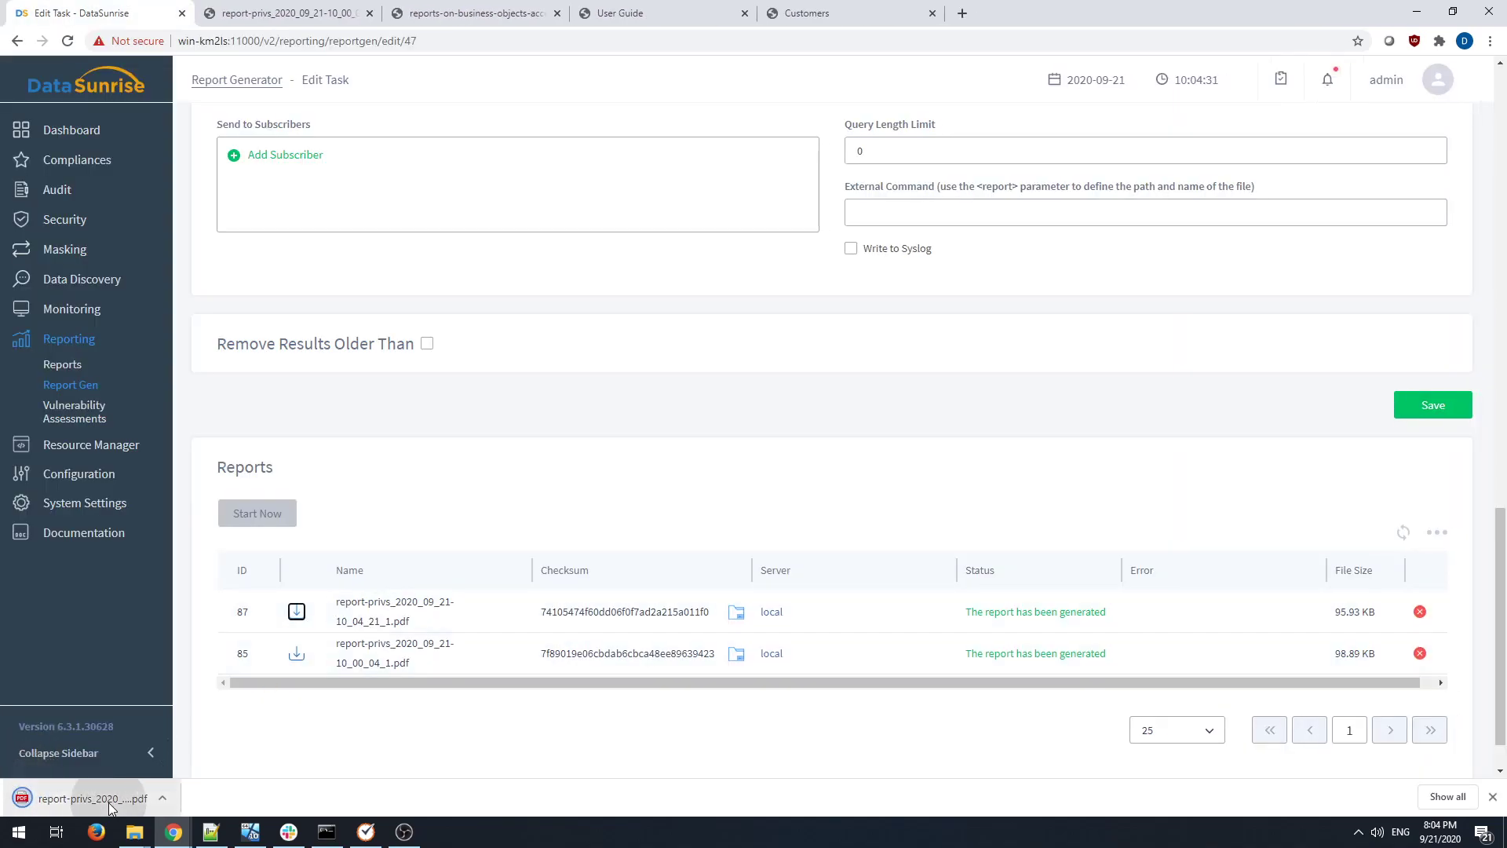
Check the database user in each alert of the new PDF against the dev filter.
scroll(807, 387, "down", 10)
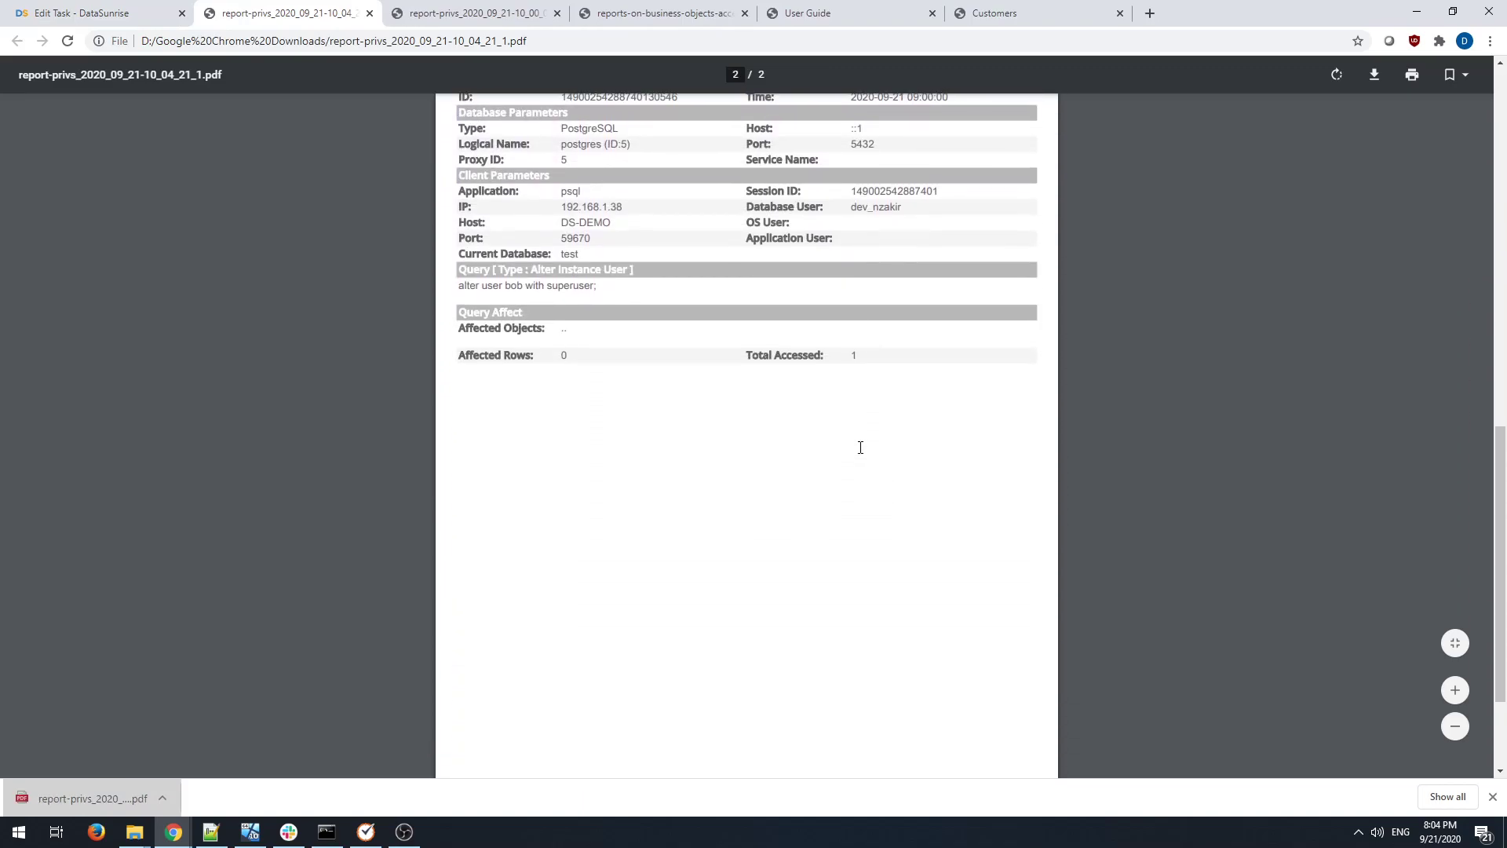
scroll(860, 448, "up", 4)
left_click_drag(910, 525, 850, 524)
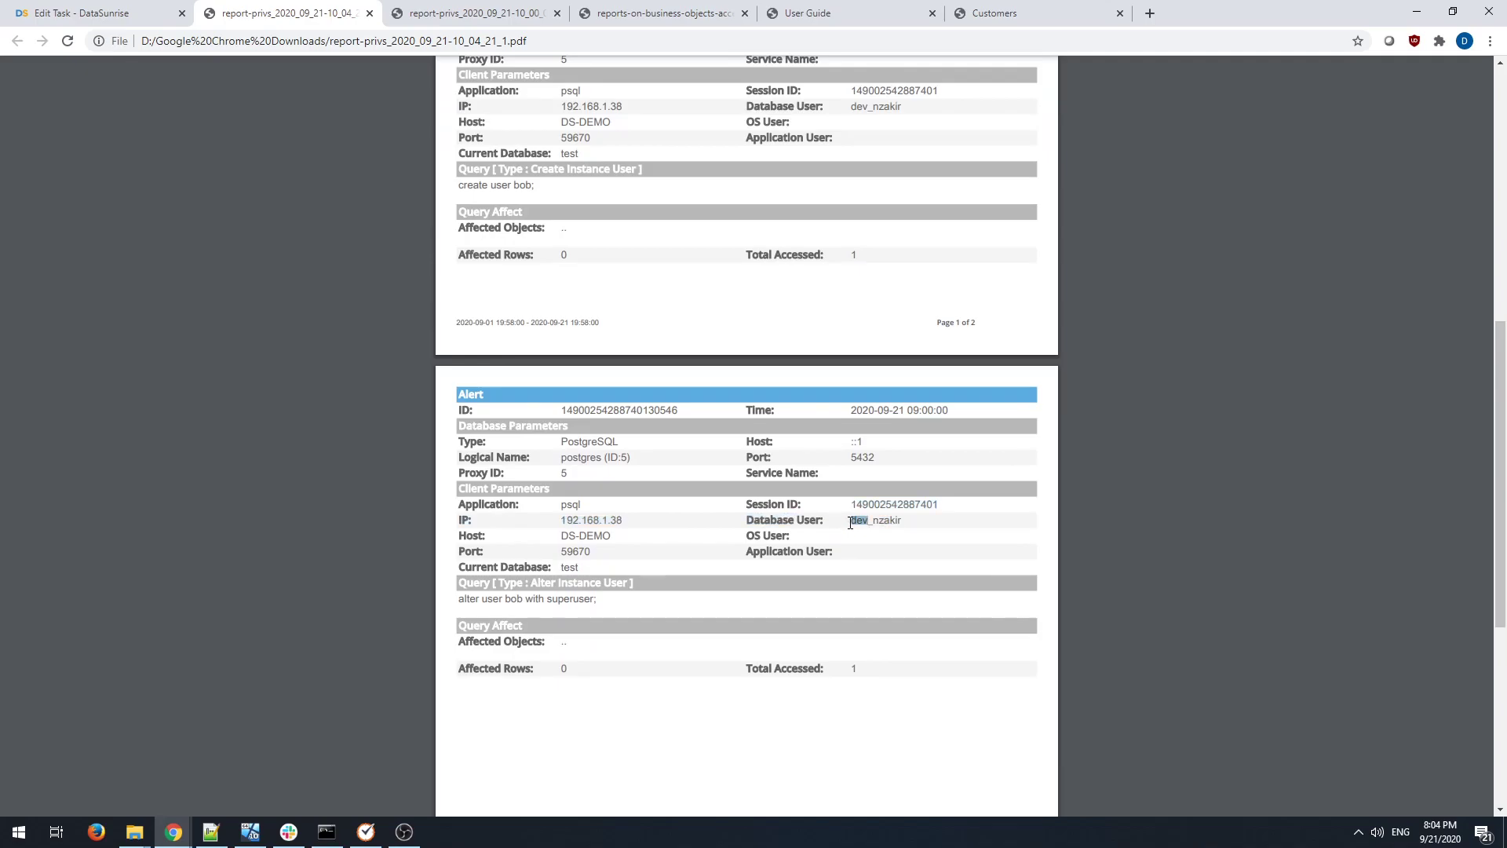
left_click(875, 520)
scroll(879, 550, "up", 8)
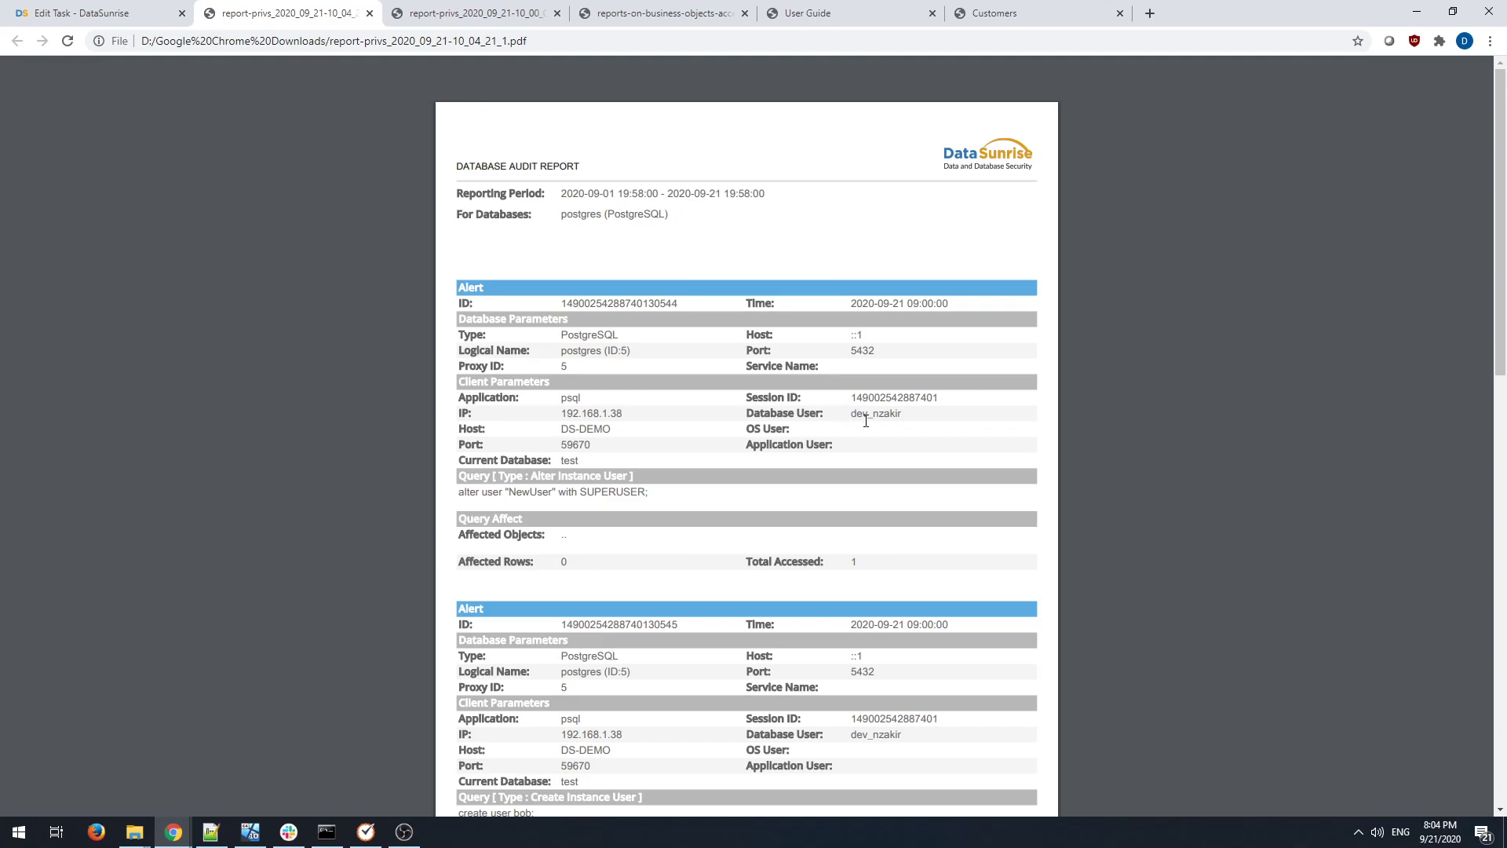
Return to the report-privs task and review its settings, including the data filter.
left_click(75, 7)
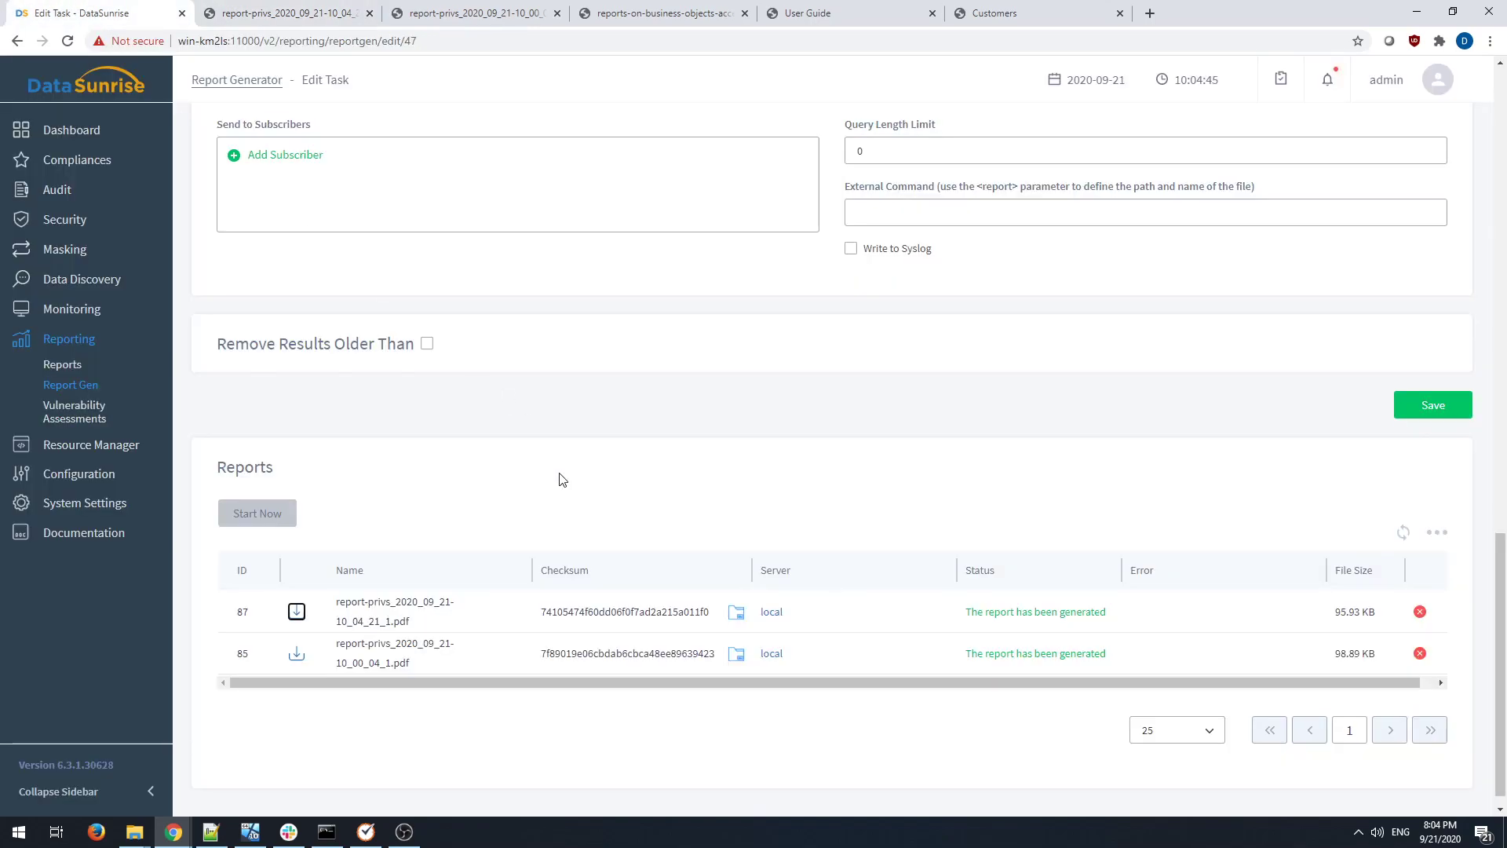
scroll(633, 440, "up", 14)
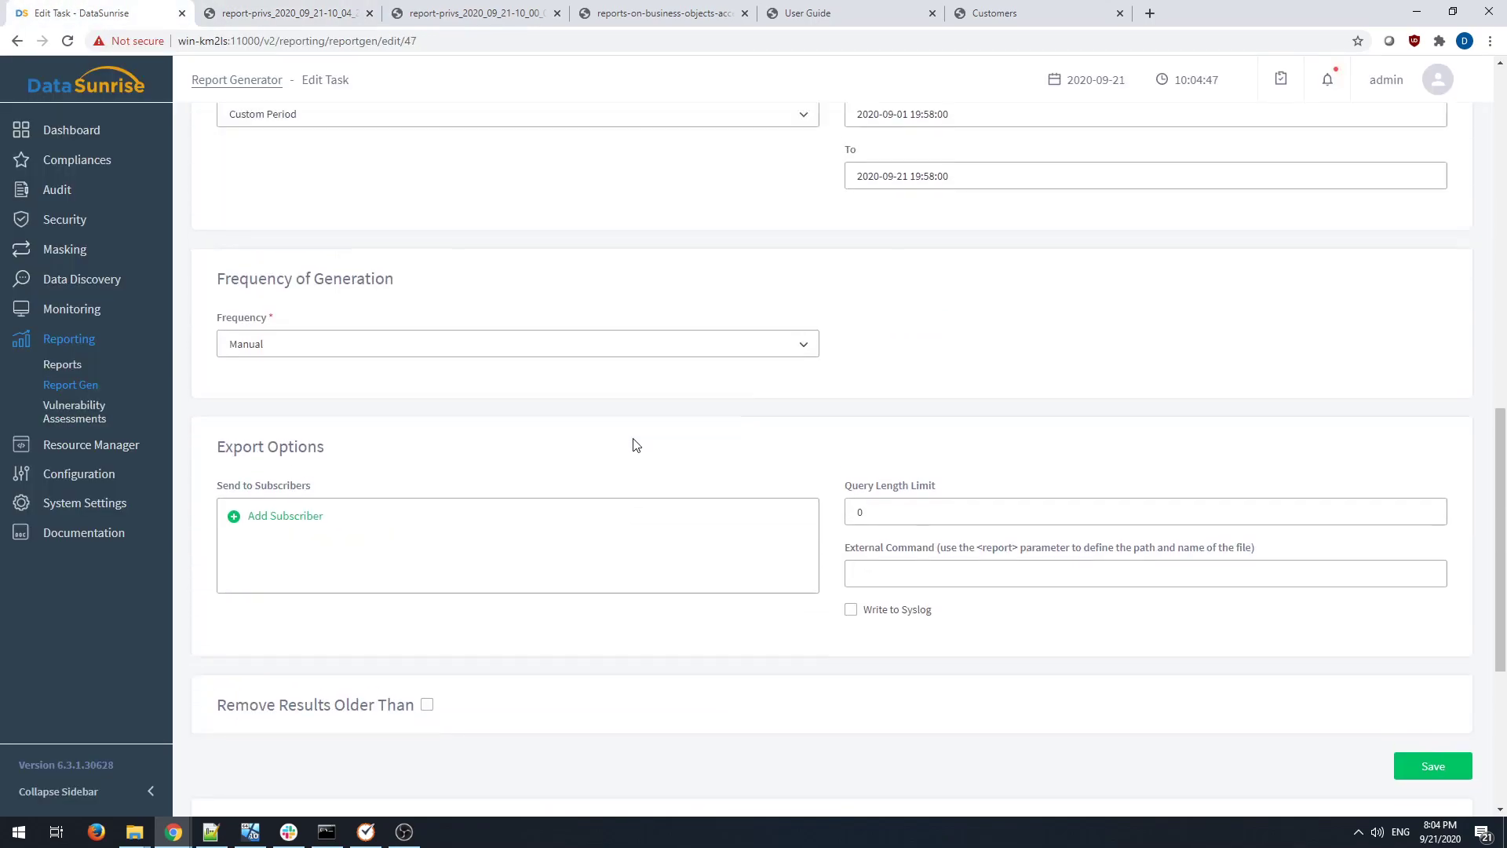
scroll(641, 526, "up", 4)
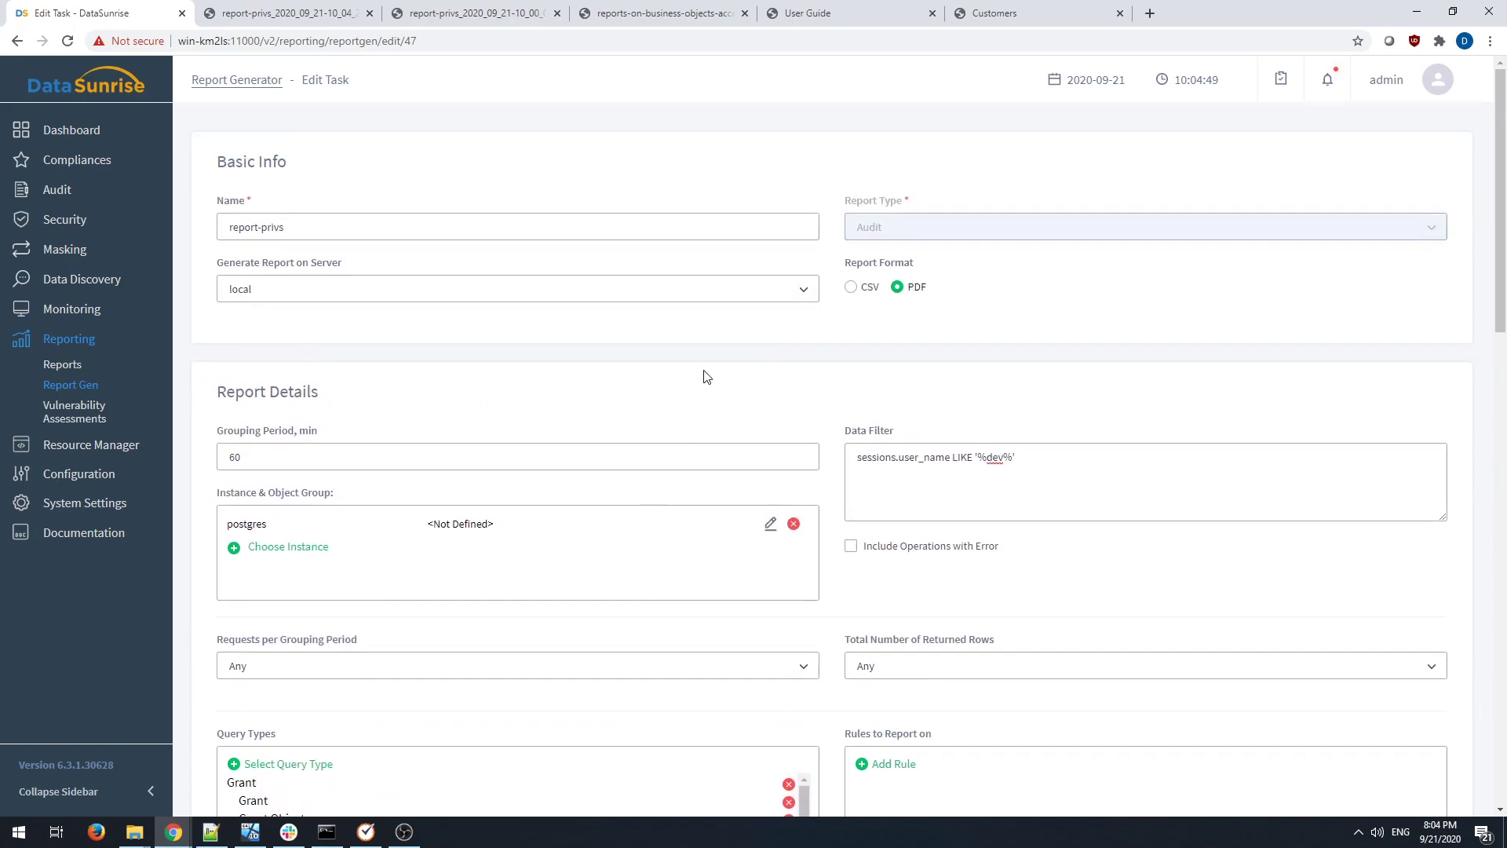